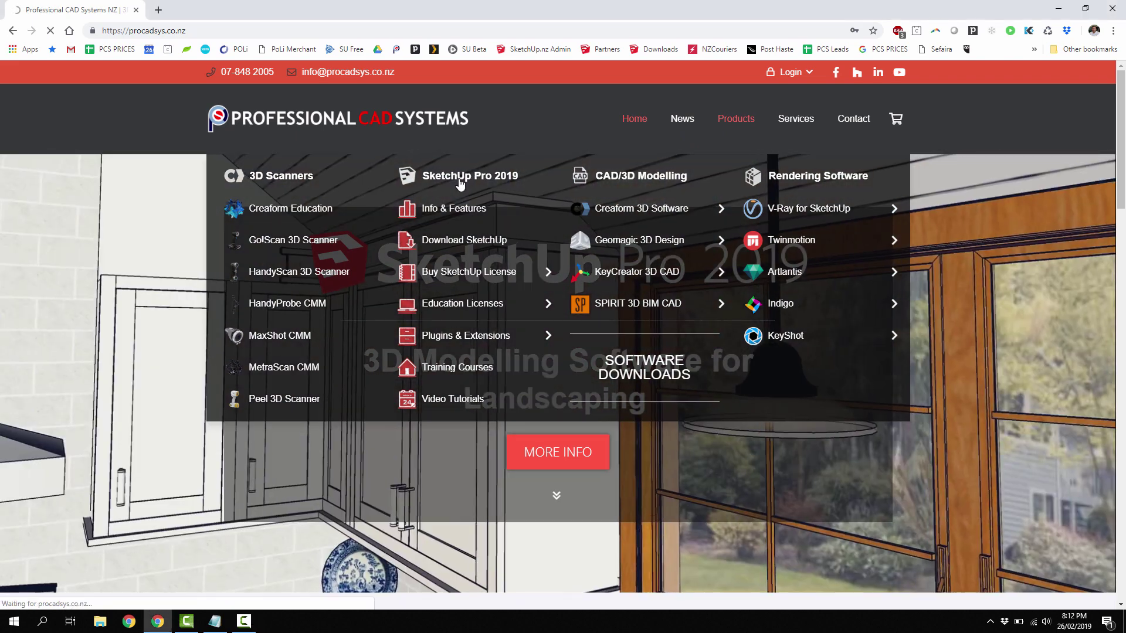
- Go from the SketchUp Pro 2019 product page to the trial download page, then to account login
click(462, 181)
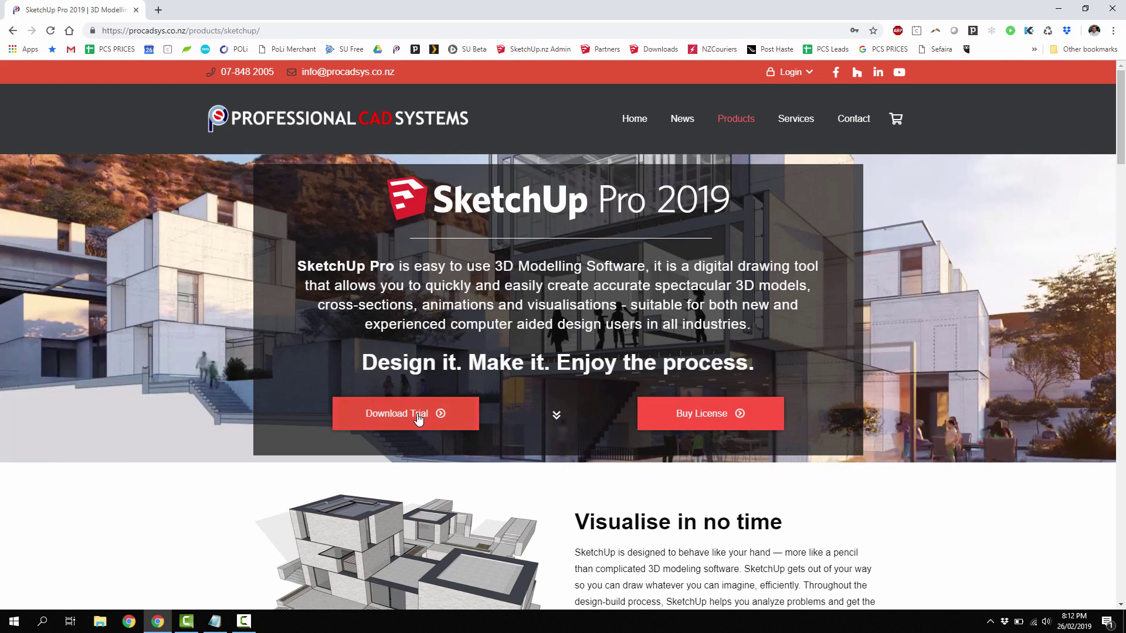
click(419, 419)
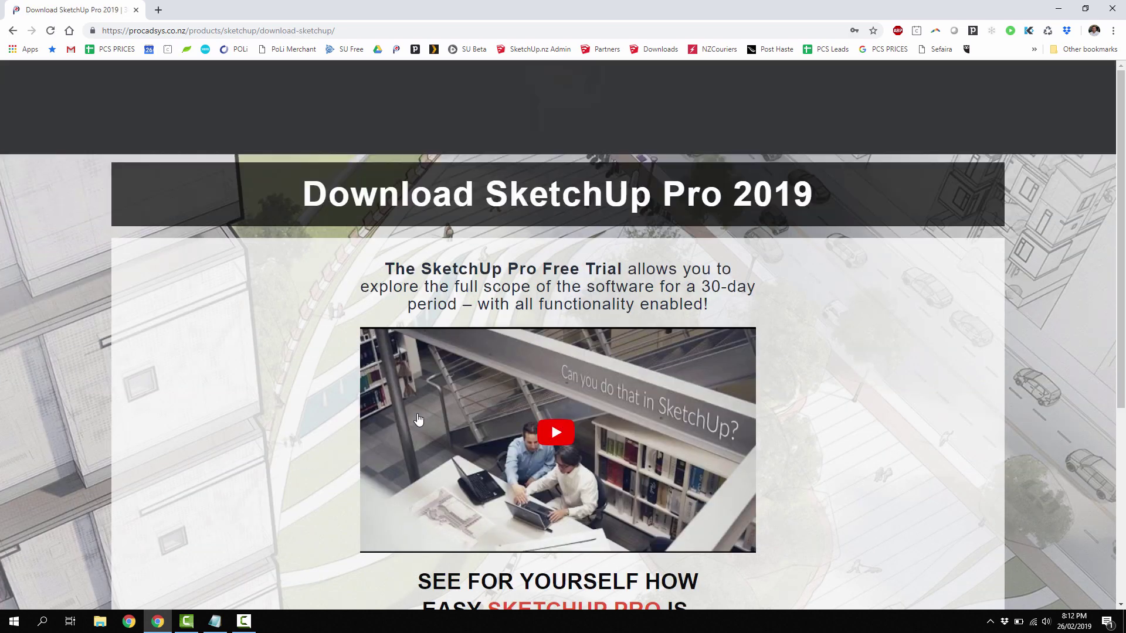
scroll(436, 435, down, 2)
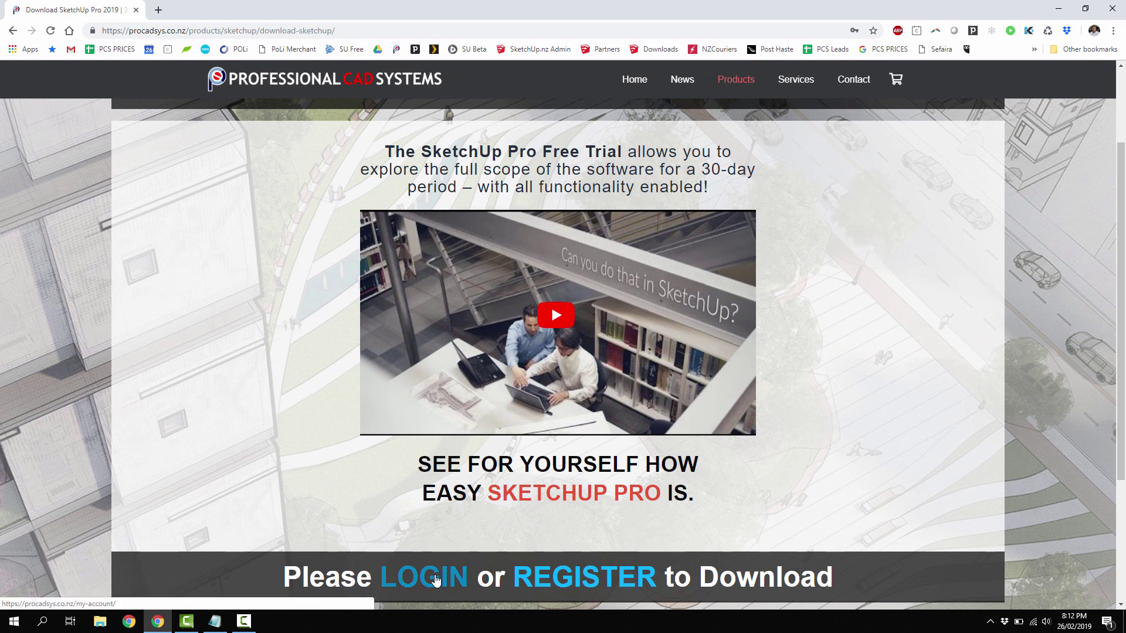
click(435, 581)
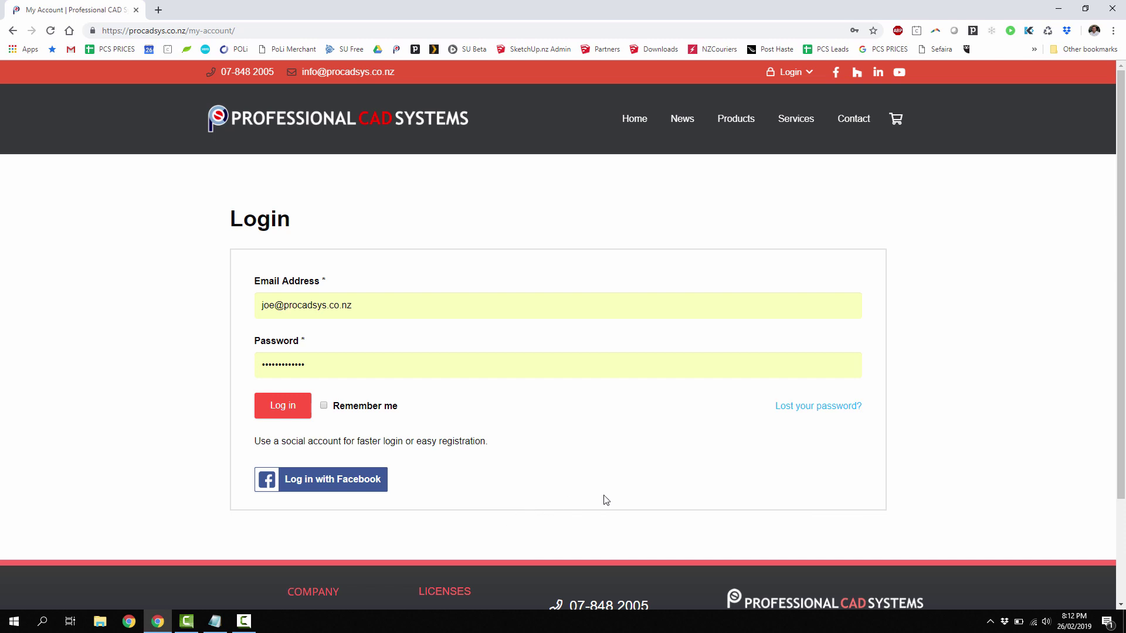
- Log in with the pre-filled credentials and go to the Software Downloads page
click(343, 491)
click(285, 413)
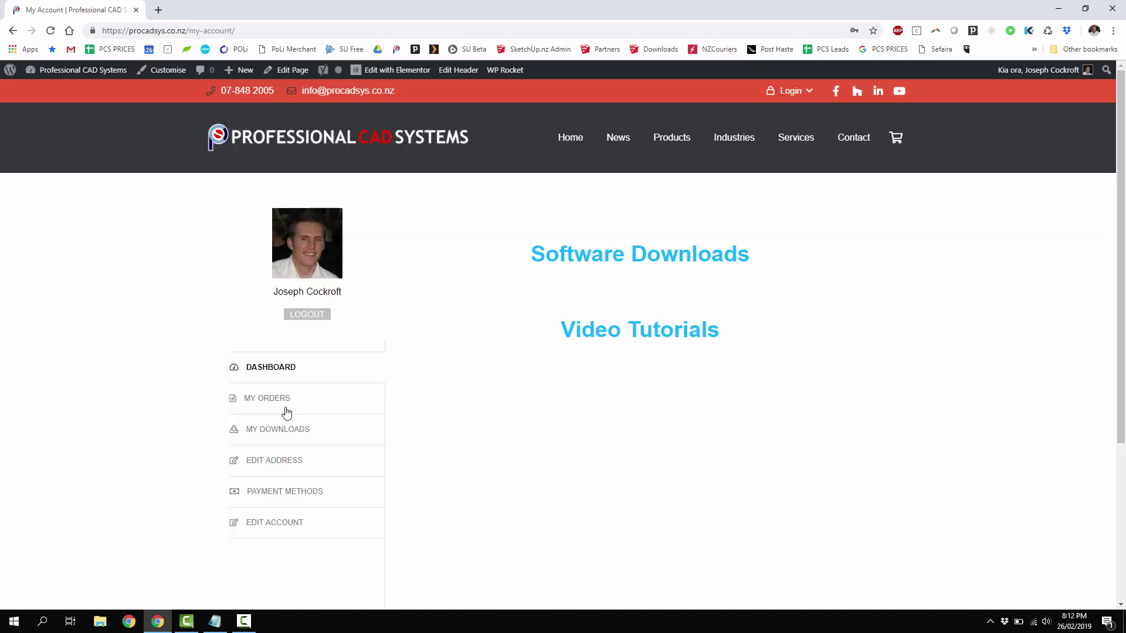
click(621, 263)
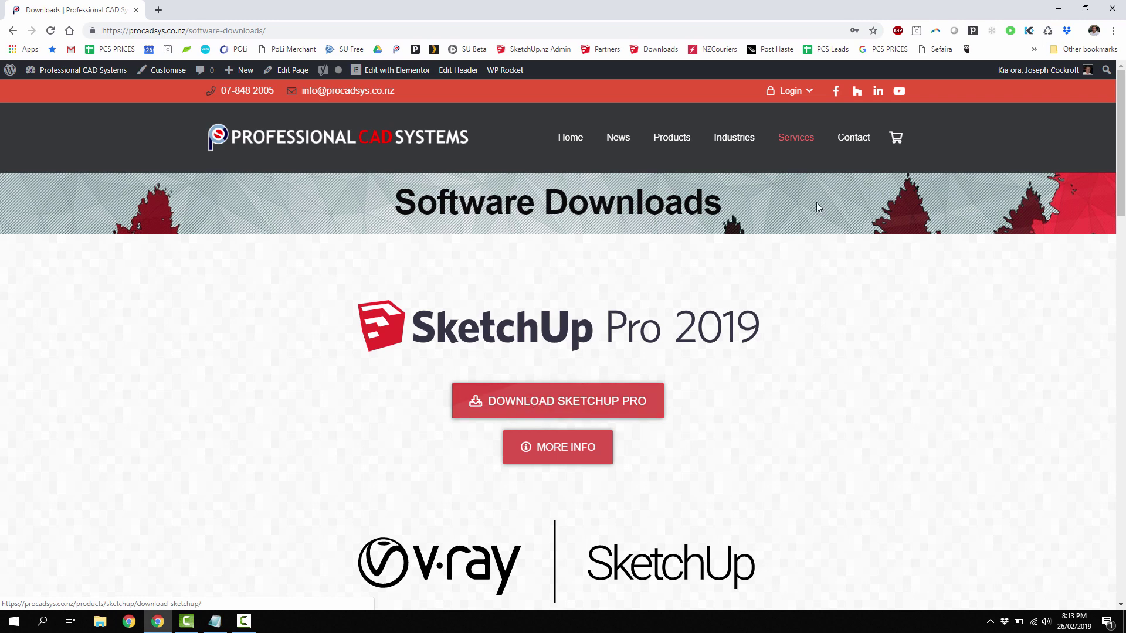
- Run the SketchUp installer from the desktop and approve the User Account Control prompt
click(1057, 10)
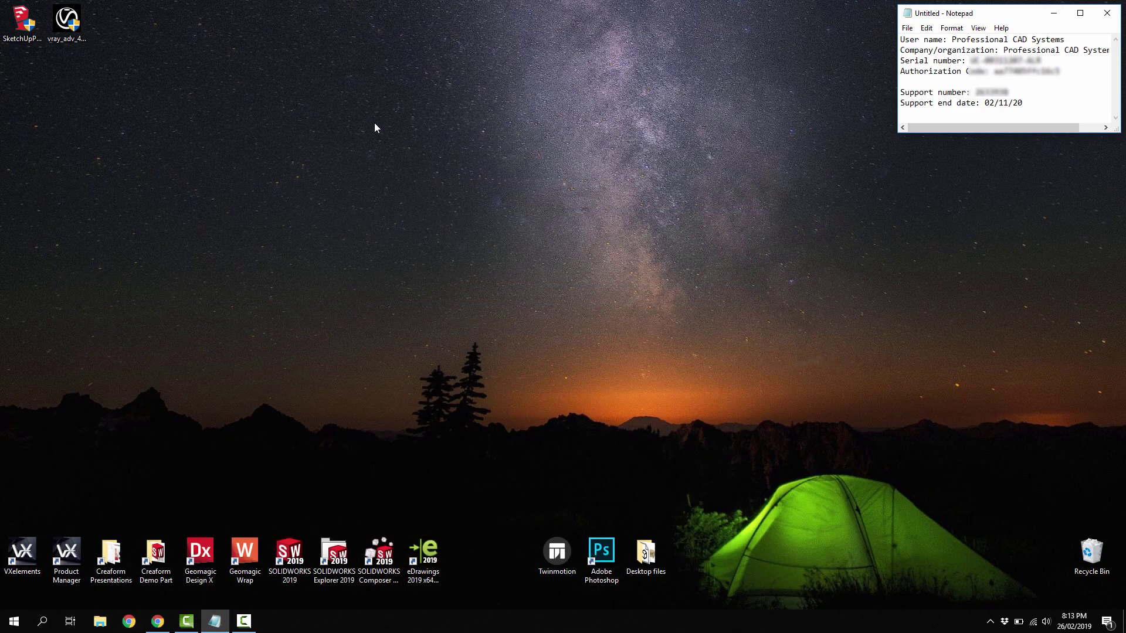
click(23, 25)
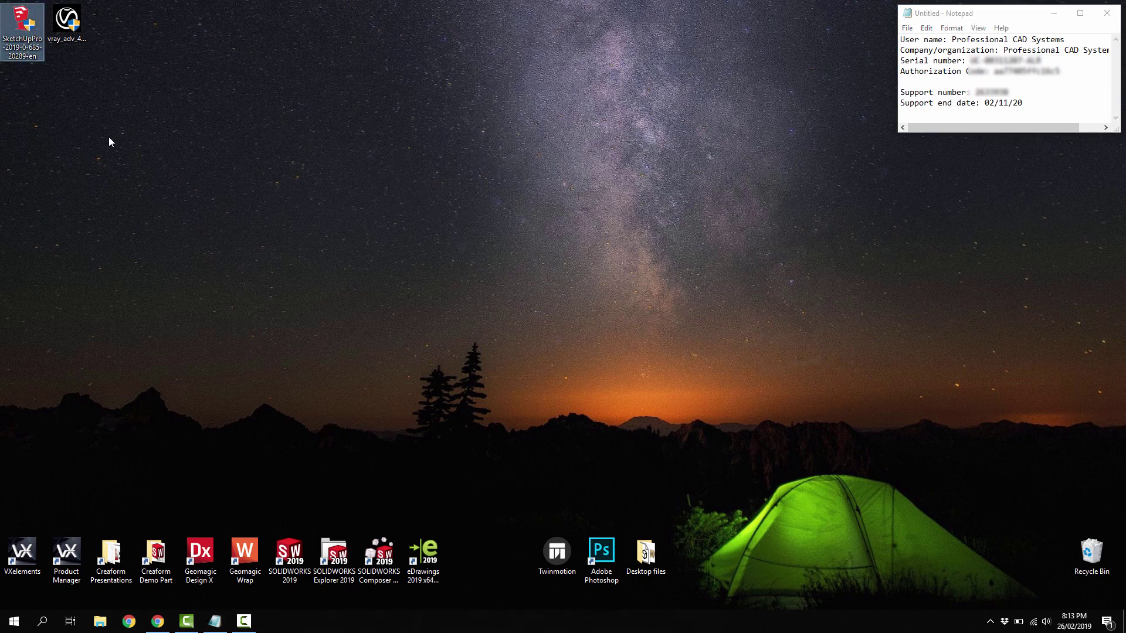
double_click(23, 25)
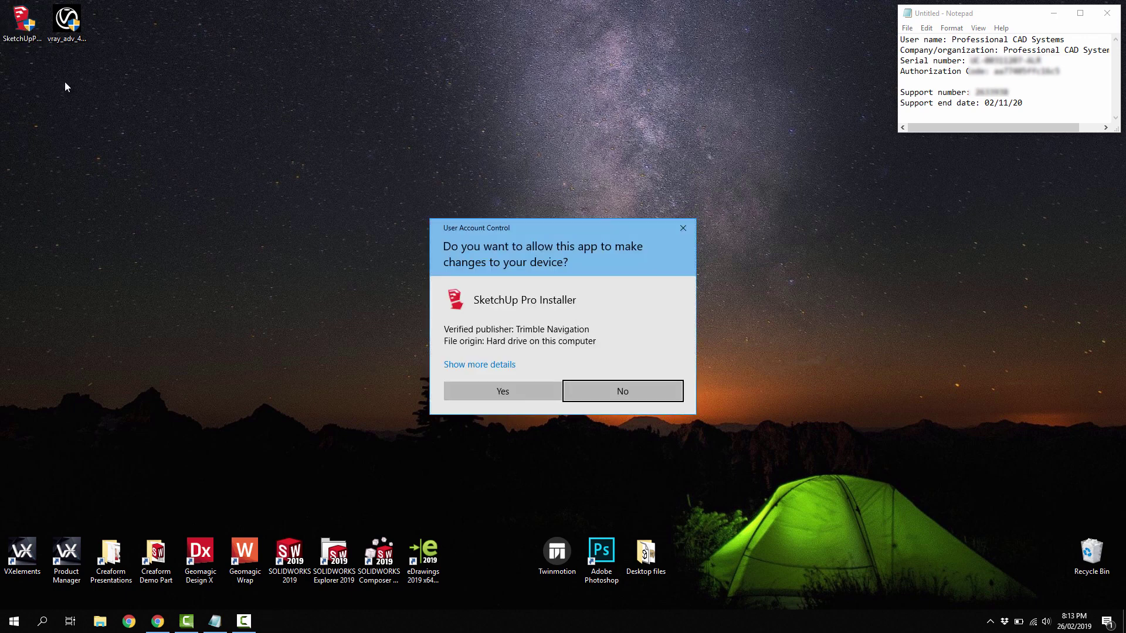
click(506, 397)
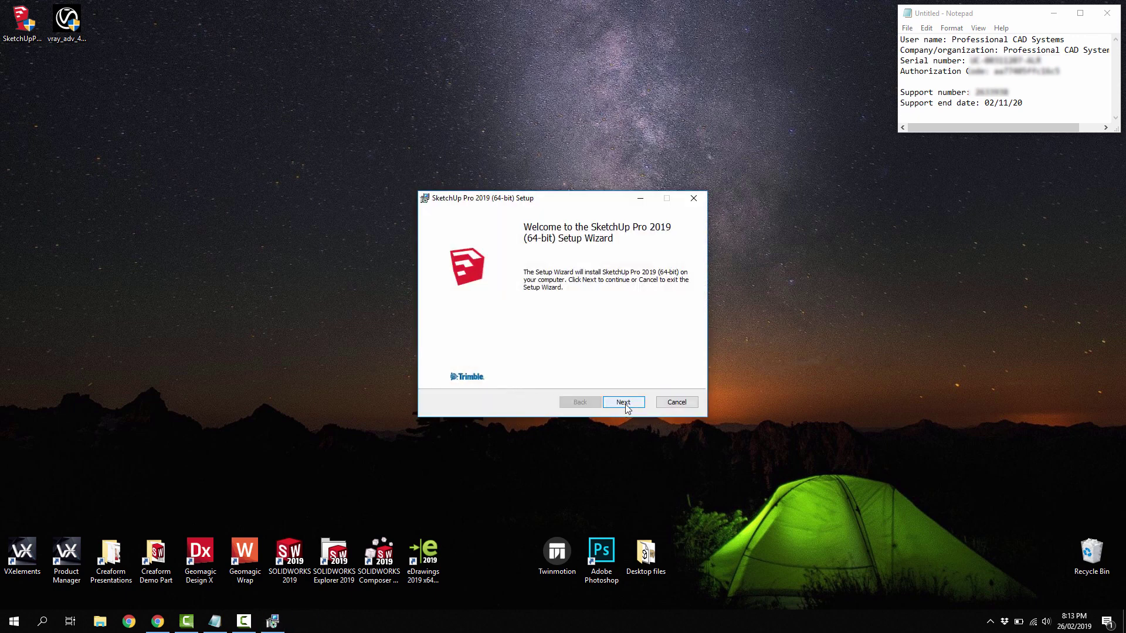
- Install SketchUp Pro 2019 with the default folder and close the finished wizard
click(626, 409)
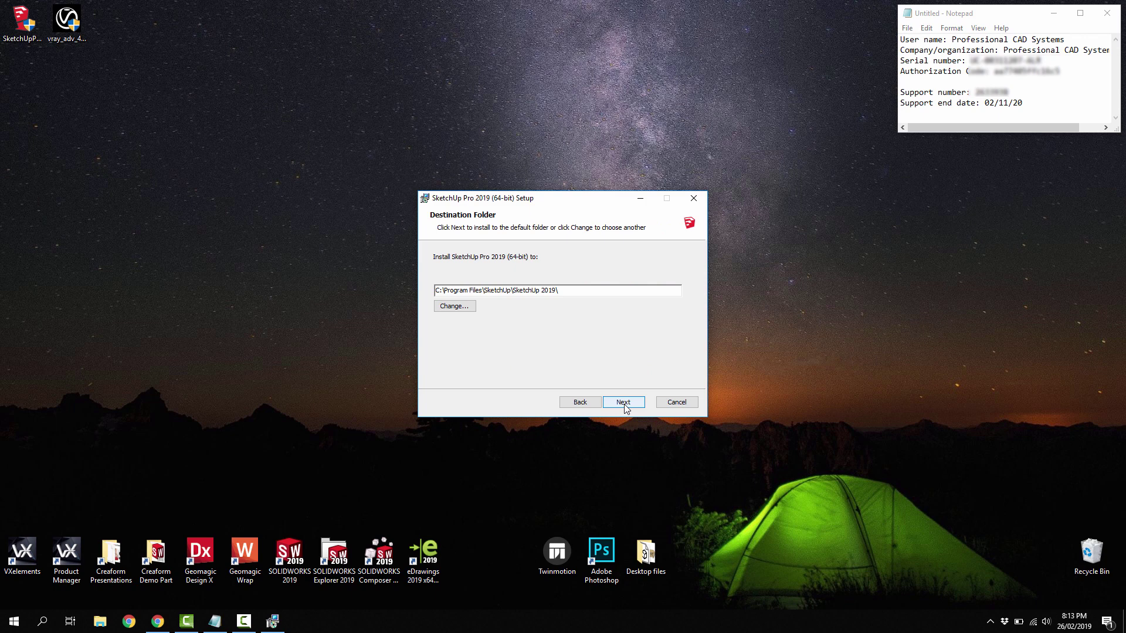
click(626, 409)
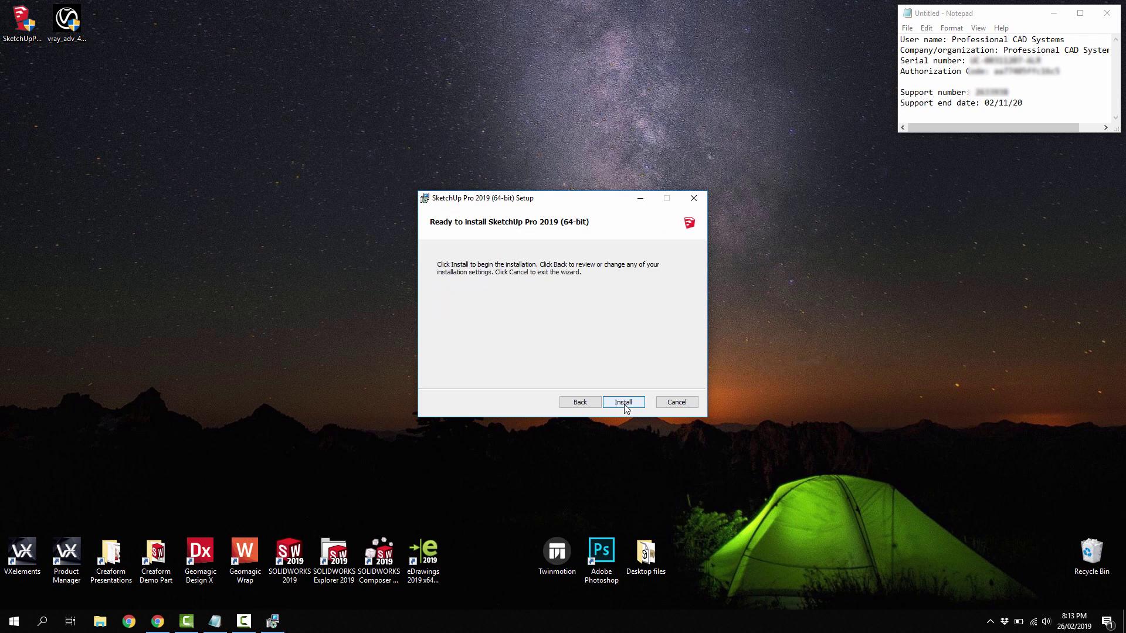
click(626, 408)
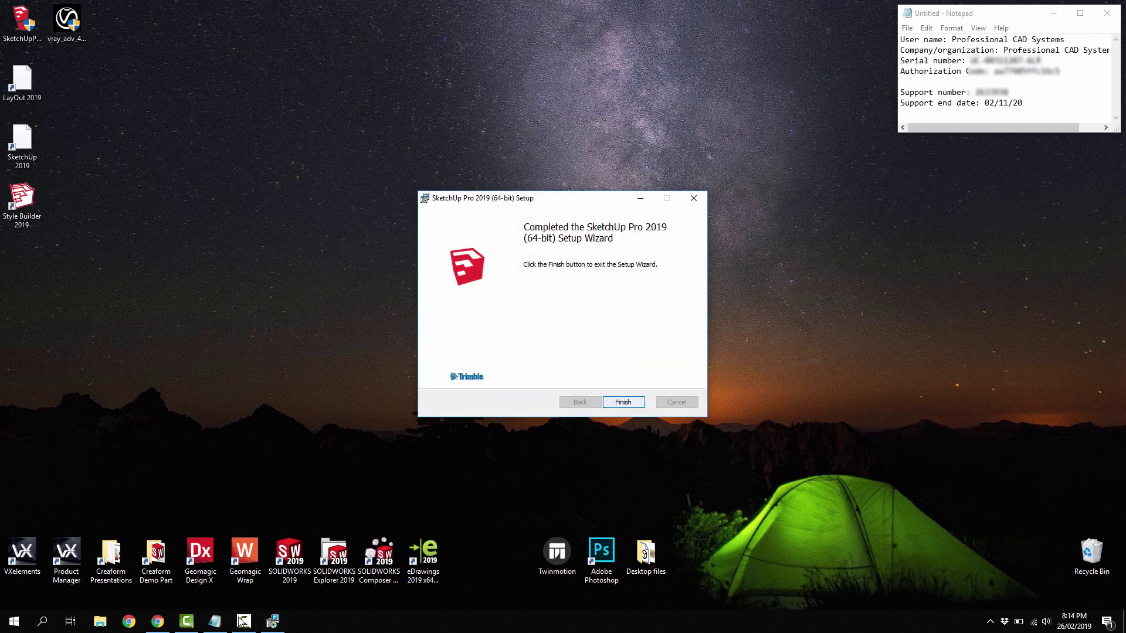
click(626, 403)
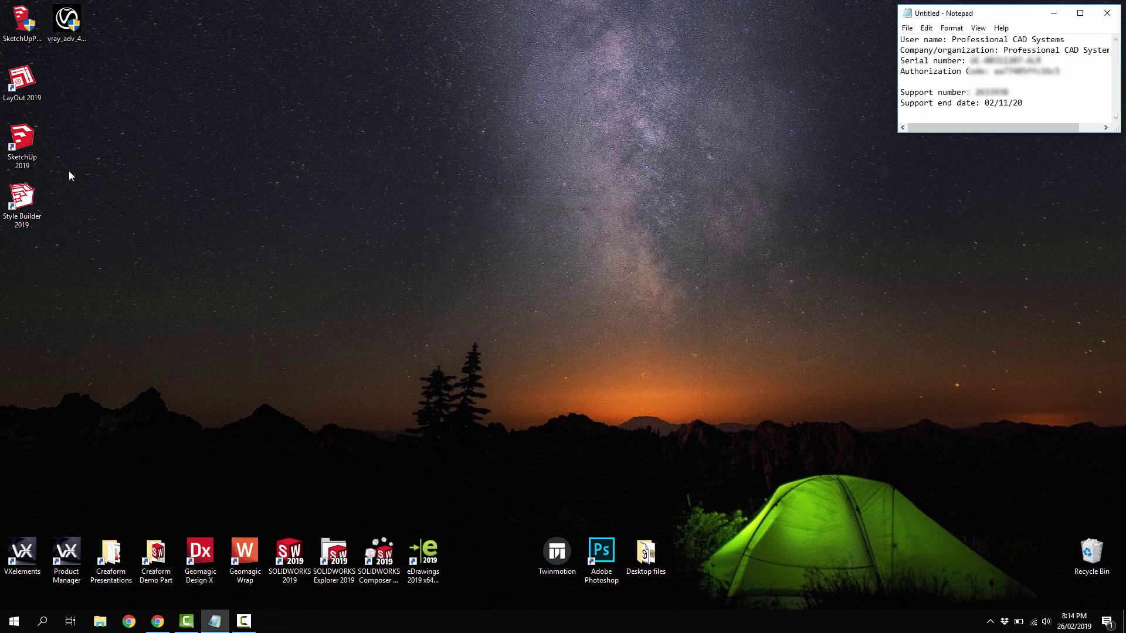
- Line up the SketchUp, LayOut and Style Builder 2019 icons in the bottom row, then launch SketchUp 2019
drag(22, 145, 26, 497)
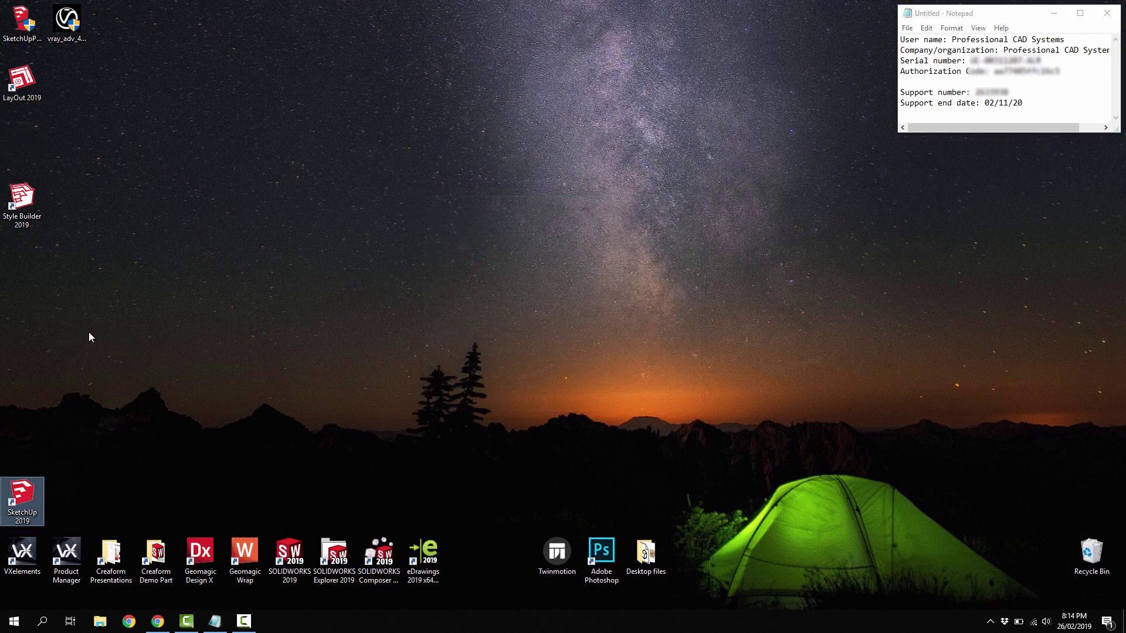
mouse_move(22, 88)
mouse_down()
mouse_move(70, 502)
mouse_move(9, 502)
mouse_move(512, 554)
mouse_up()
mouse_move(741, 563)
mouse_down()
mouse_move(538, 567)
mouse_move(601, 554)
mouse_up()
drag(22, 204, 572, 554)
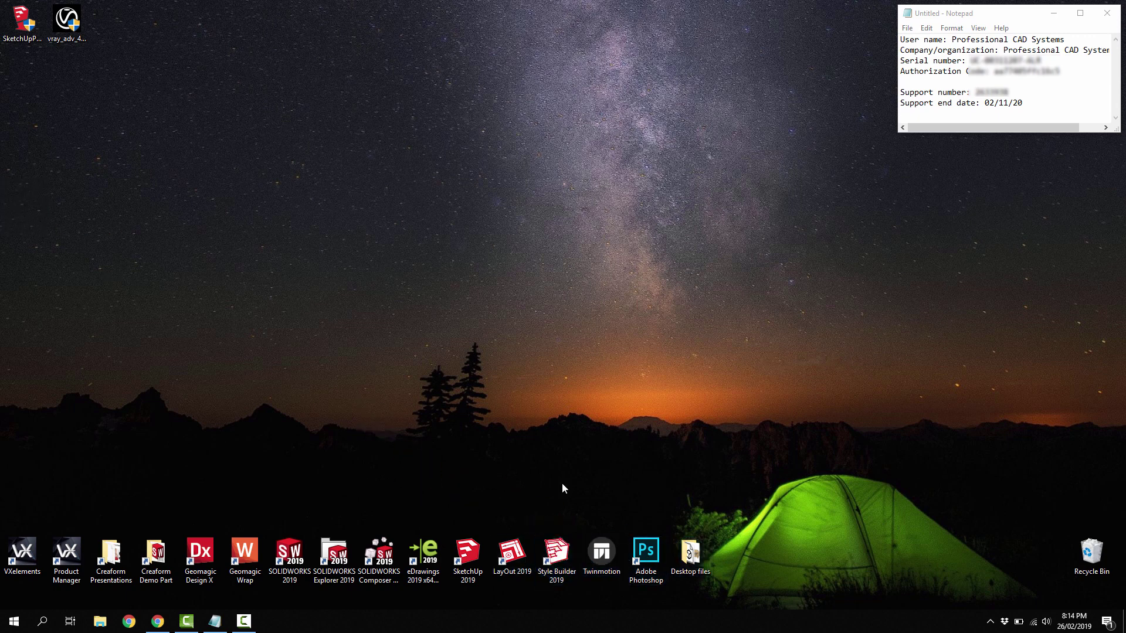
double_click(469, 564)
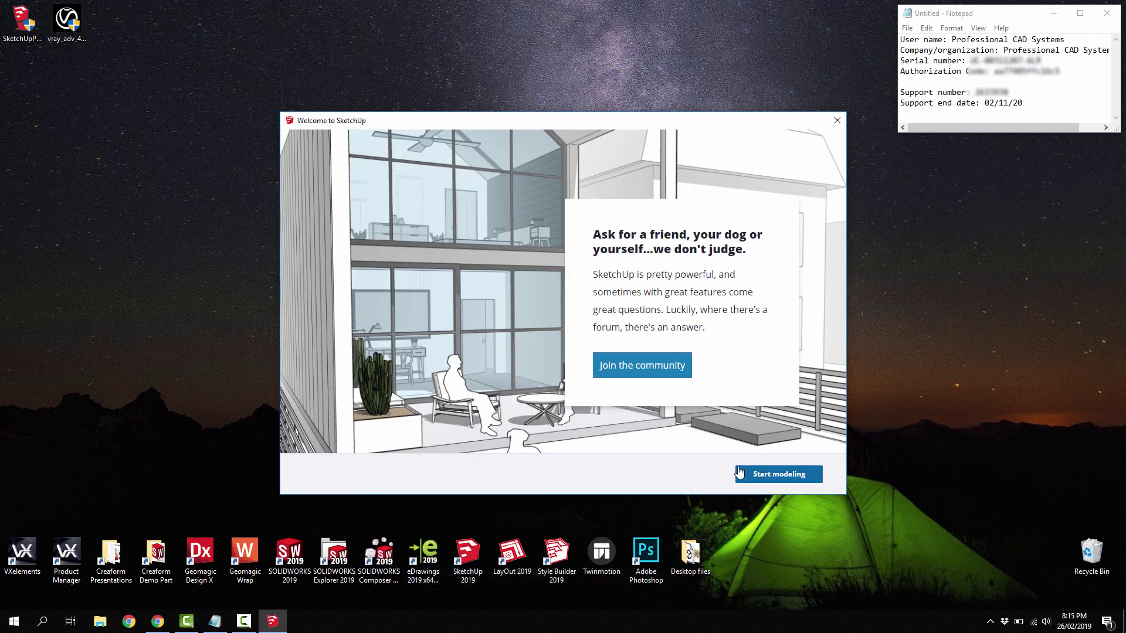
- Sign out of the Trimble account, then sign back in with the email to reach the templates
click(751, 475)
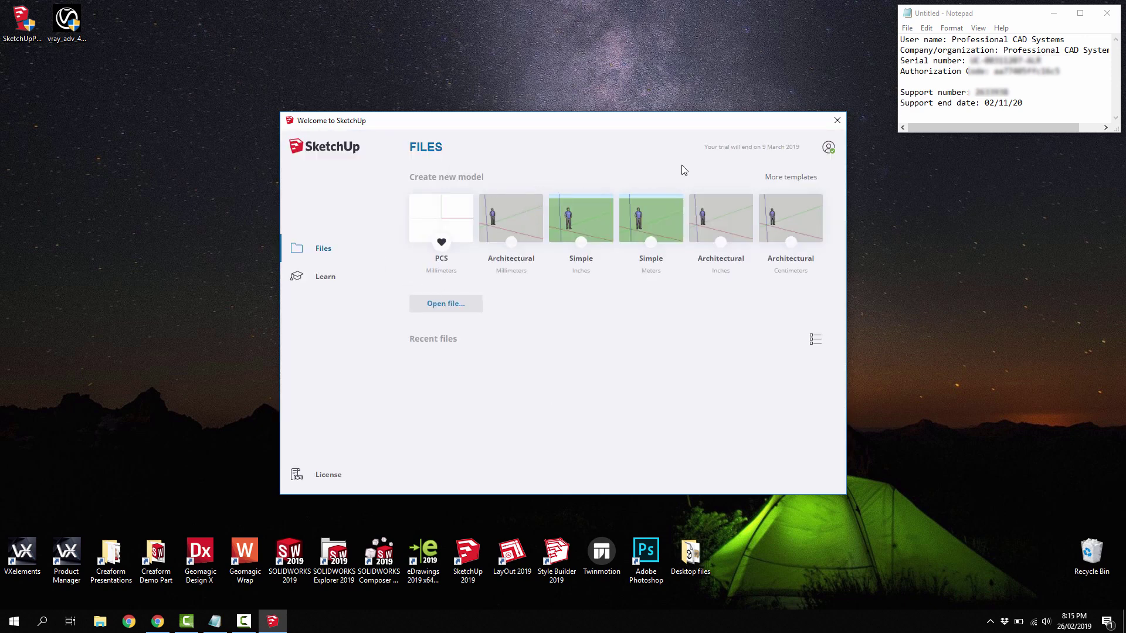
click(828, 151)
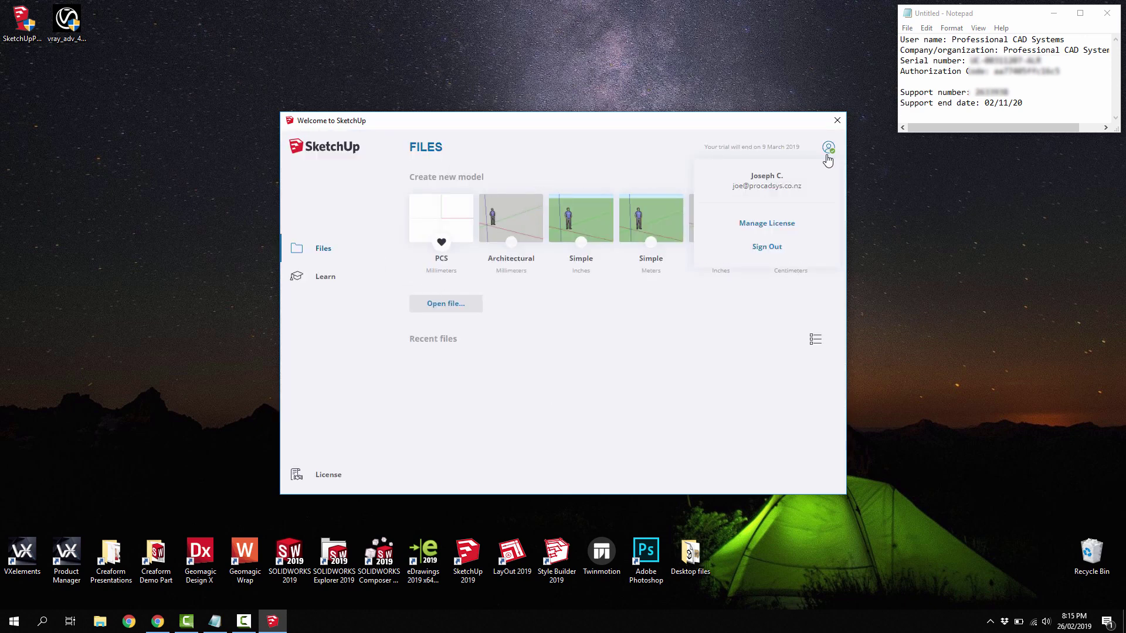
click(770, 248)
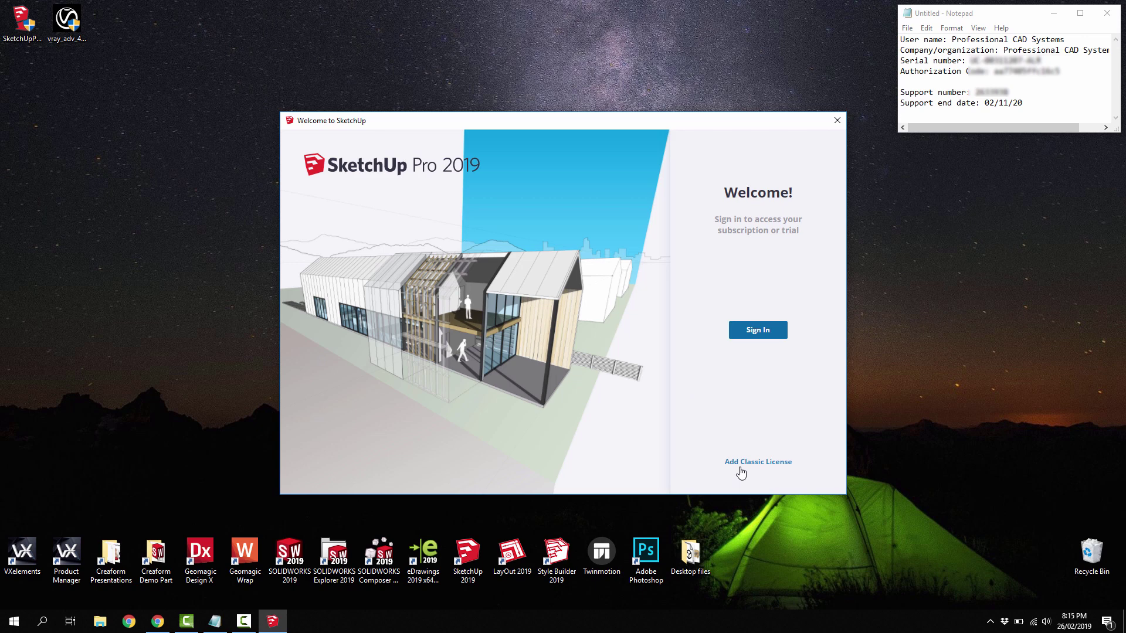
click(762, 334)
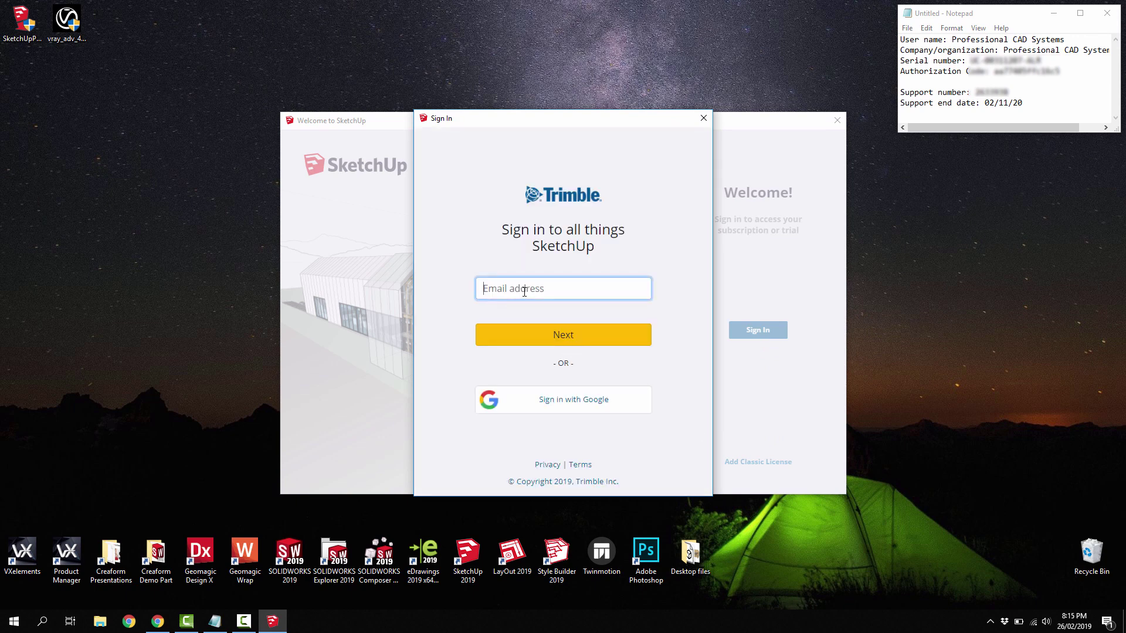
click(533, 333)
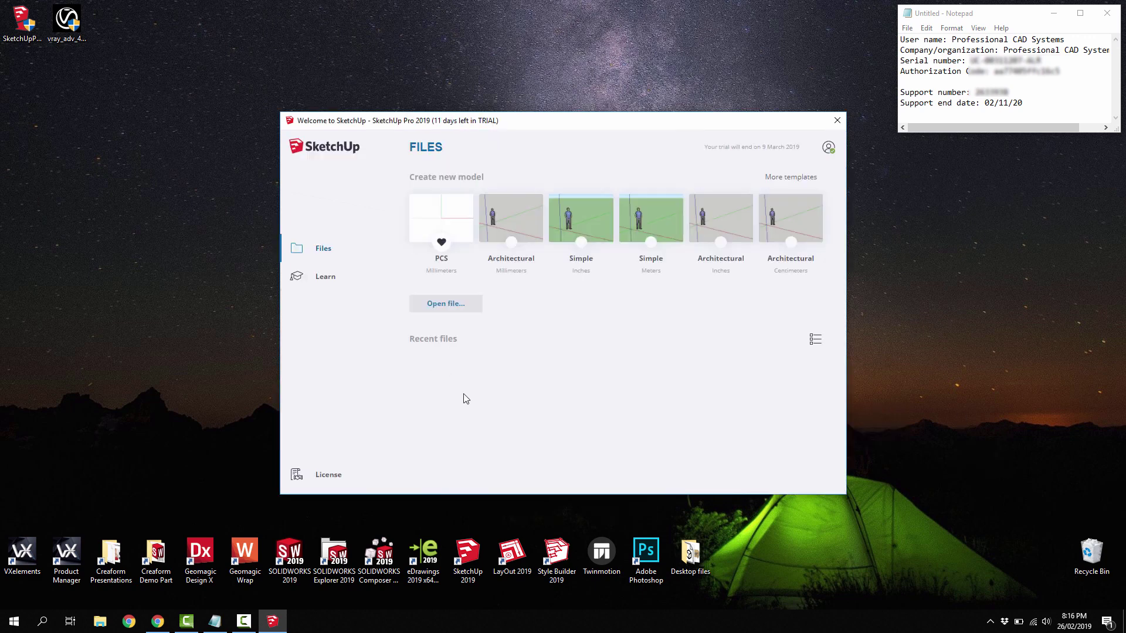
- Heart the Plan View (Millimeters) template as default, then open and close the account options
click(511, 242)
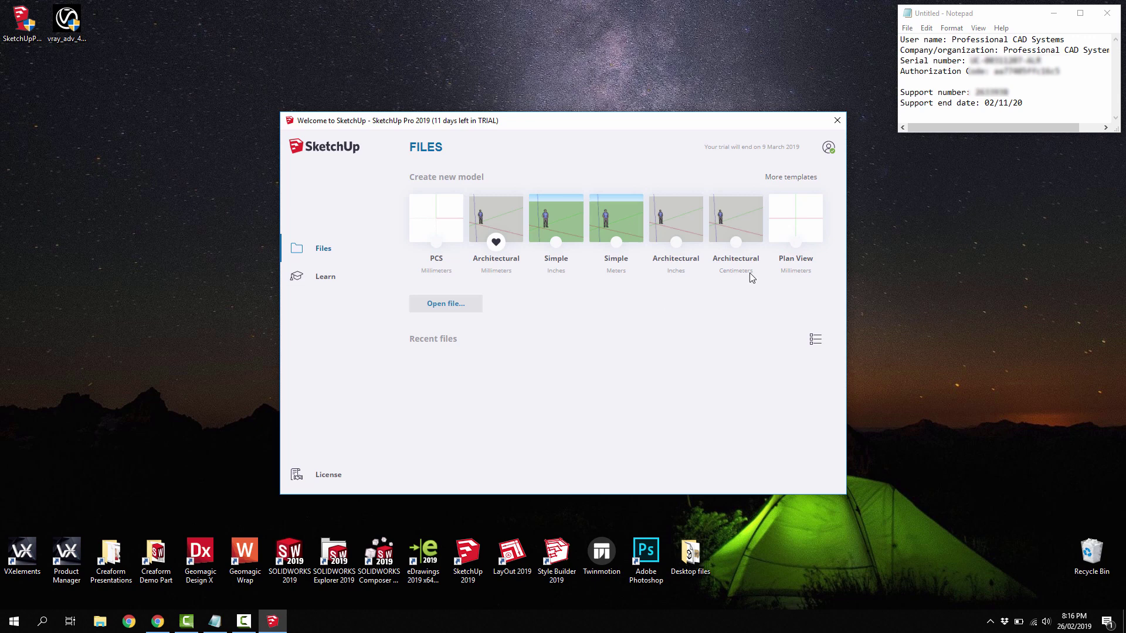
click(796, 243)
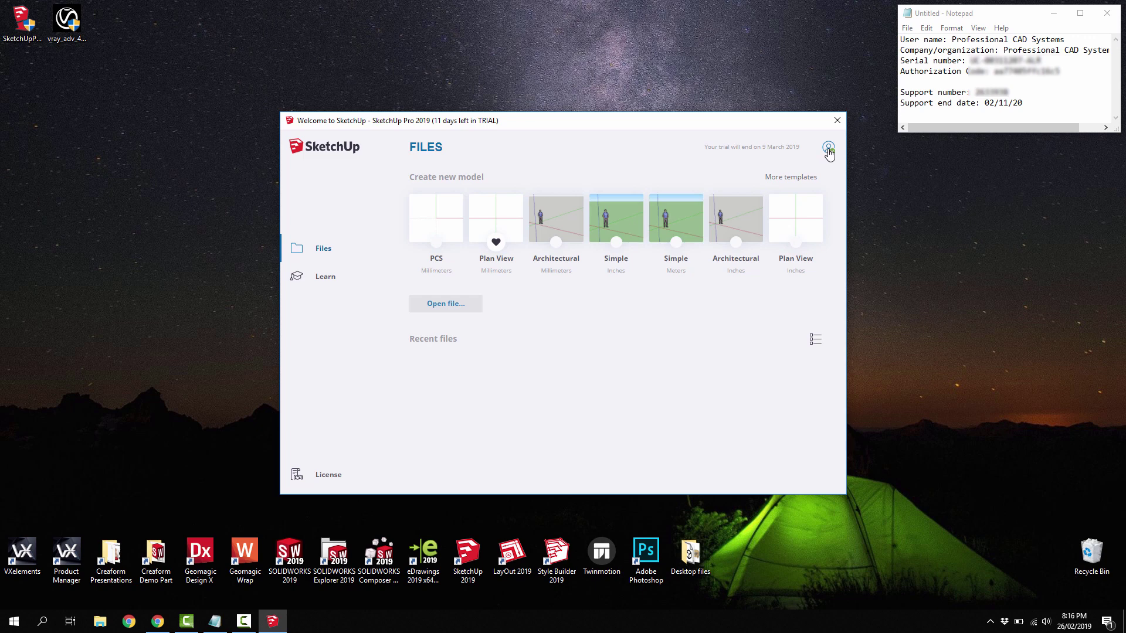
click(827, 151)
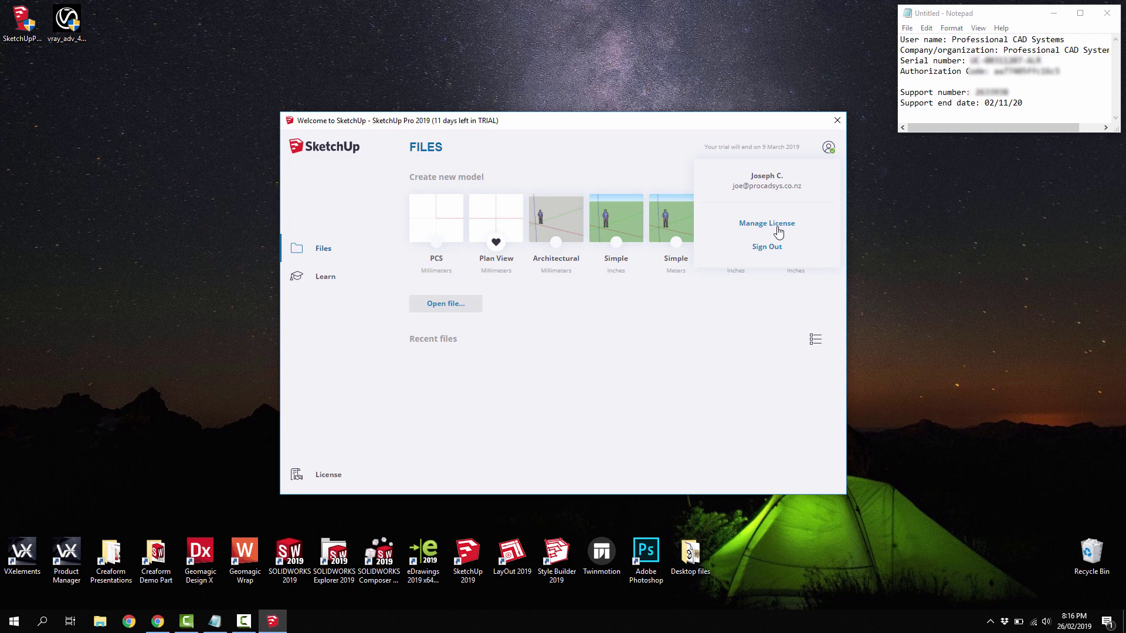
click(739, 313)
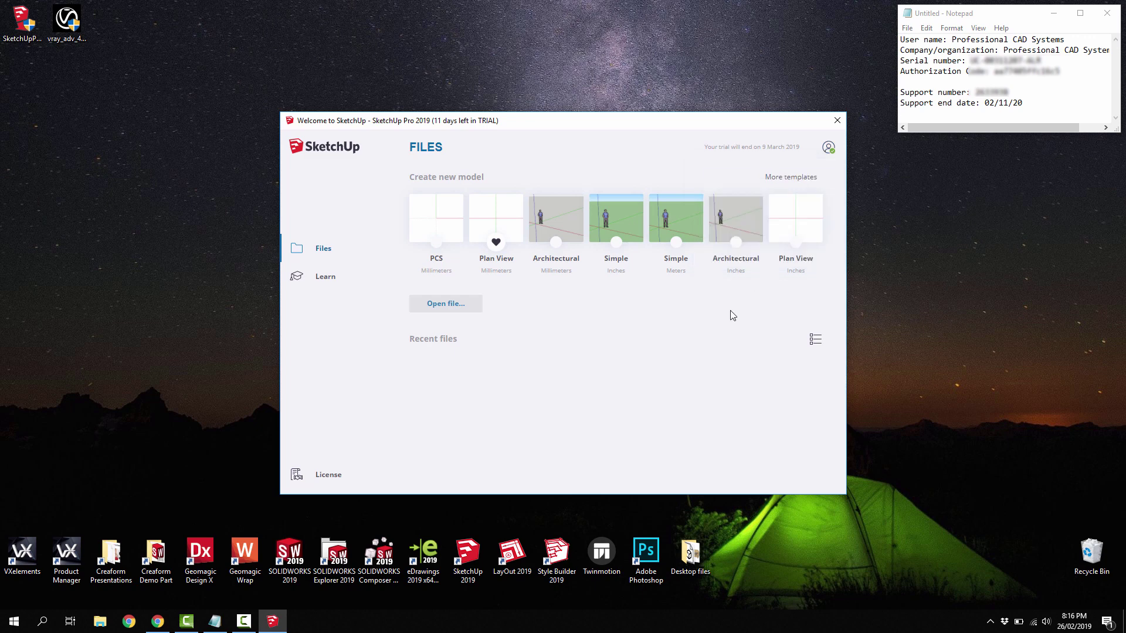
- Open the License page and show the Classic serial number and authorization code form
click(336, 481)
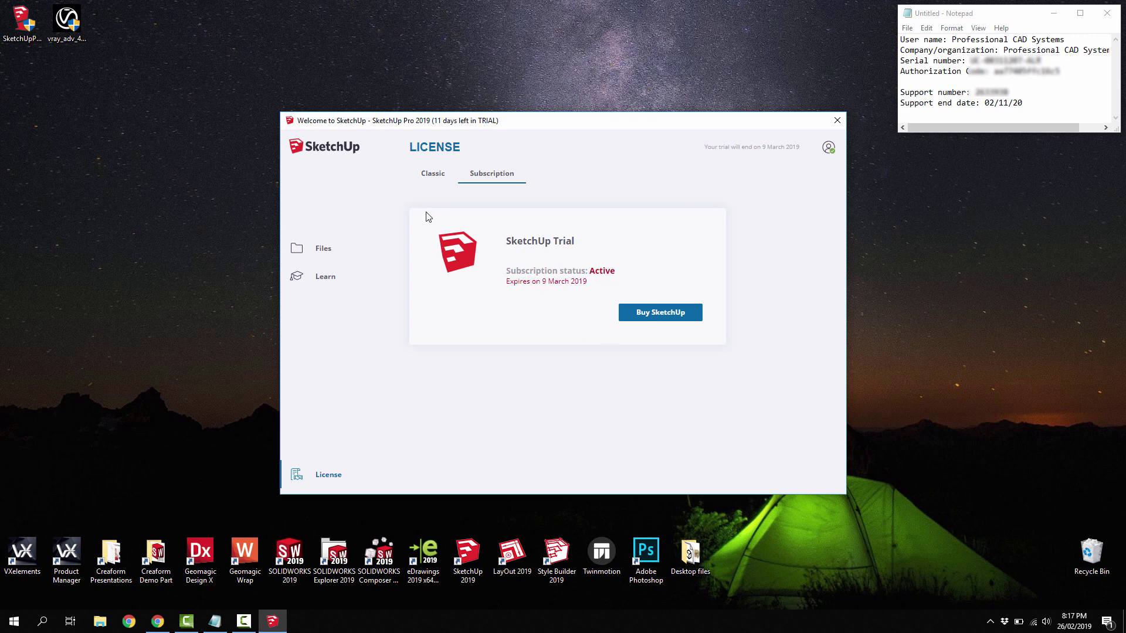
click(432, 176)
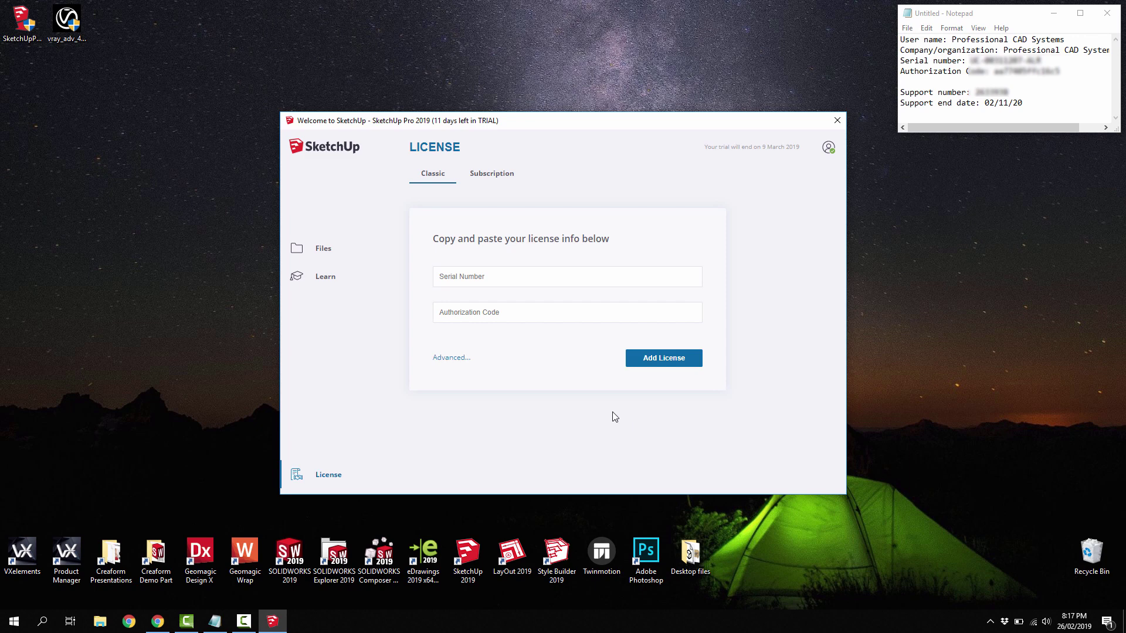
- Copy the full licence text from Notepad, paste it into the Advanced licence box and add it
click(510, 311)
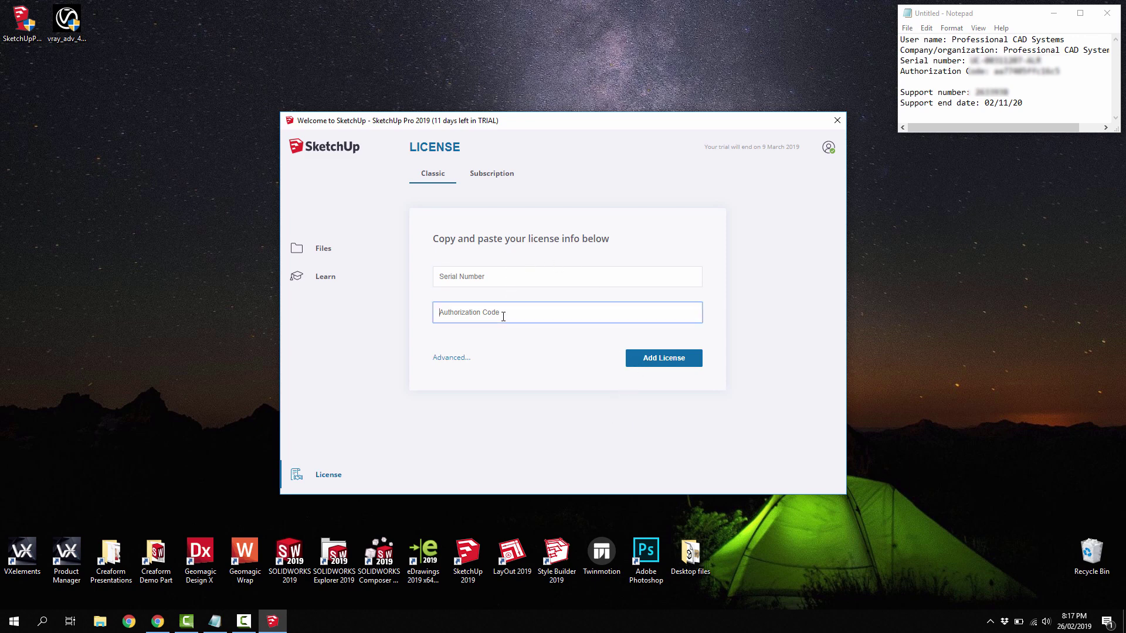
click(454, 359)
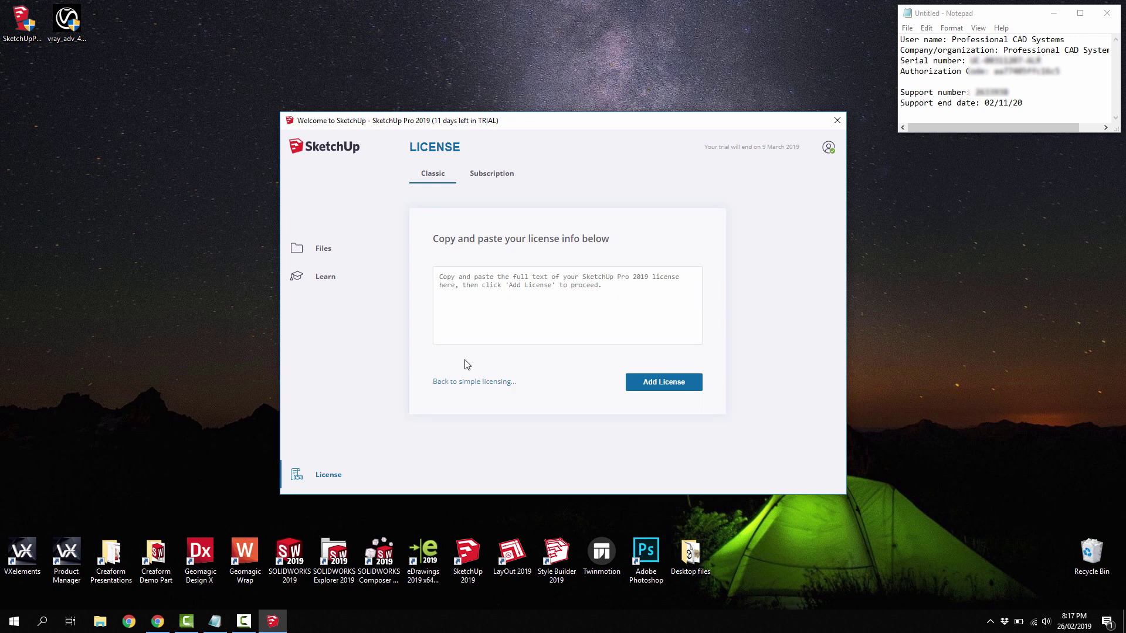
drag(1023, 111, 915, 46)
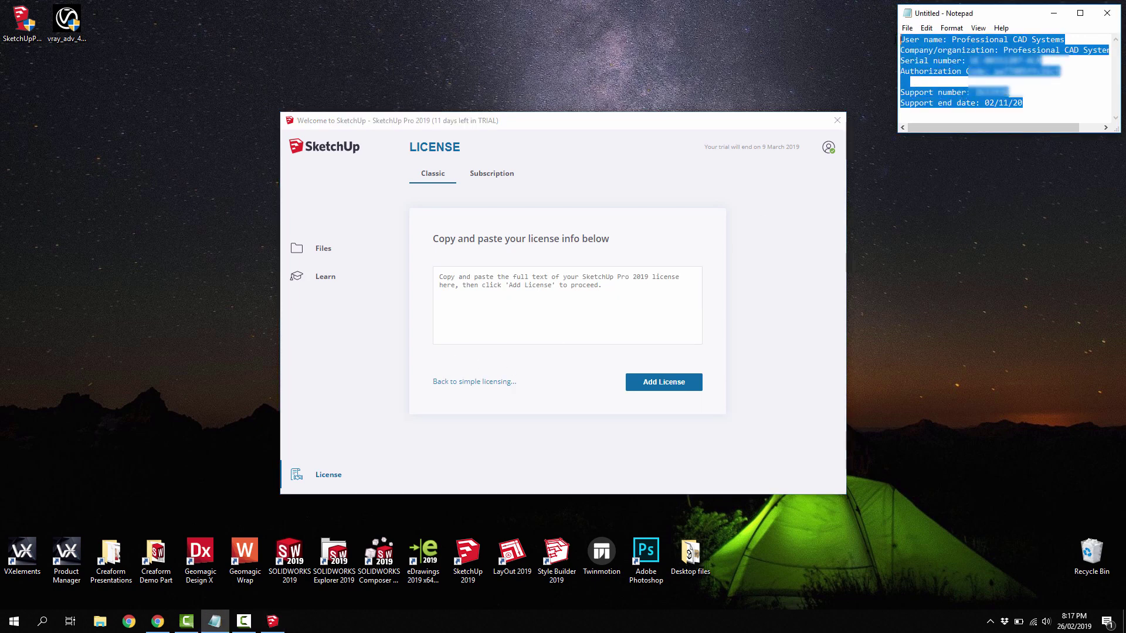
right_click(915, 46)
click(941, 81)
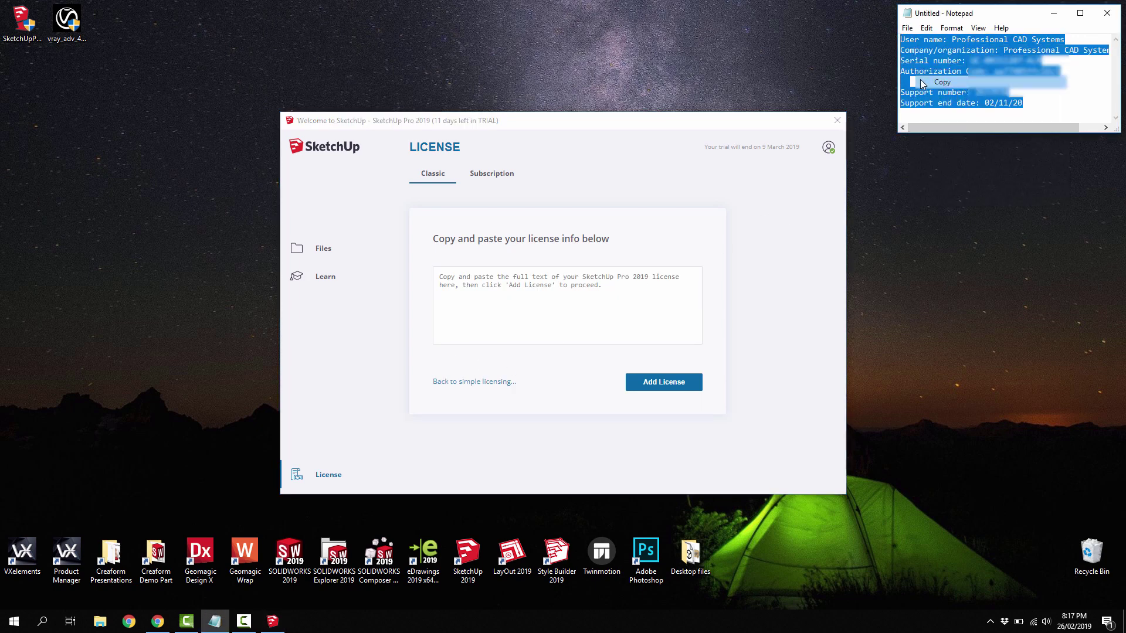
click(524, 285)
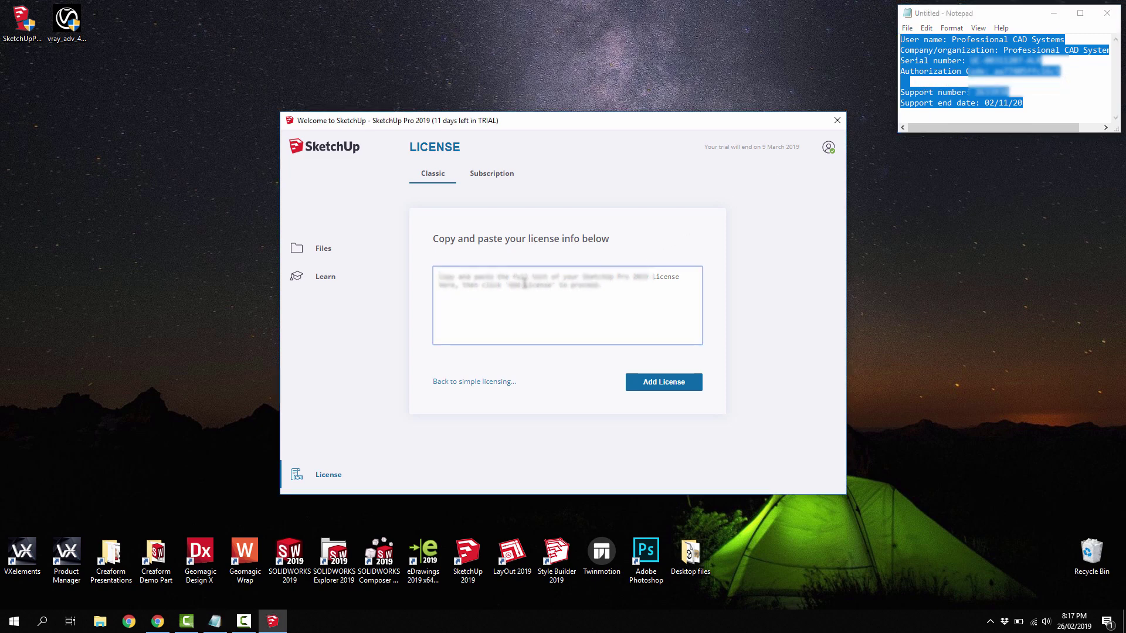
key(ctrl+v)
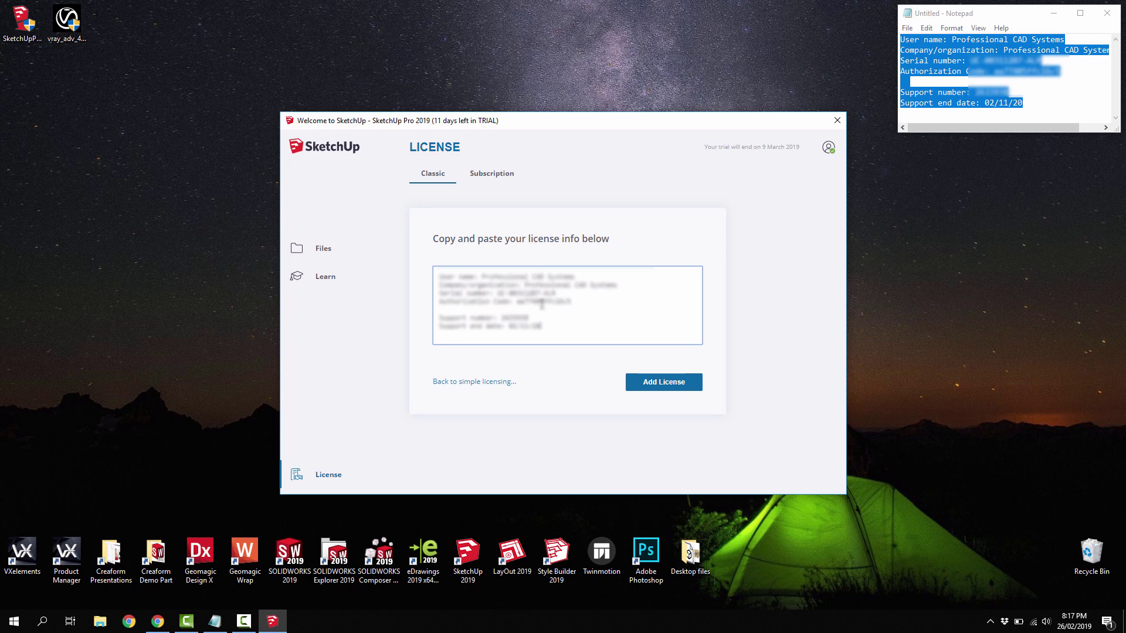
click(663, 382)
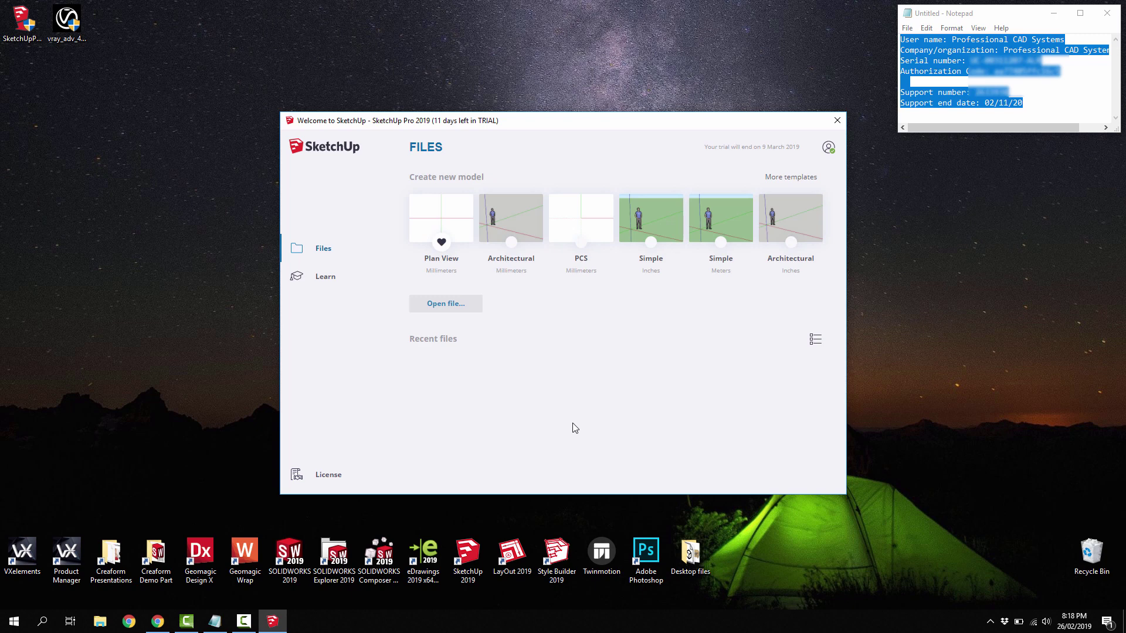
- Start a Plan View model and close the three bottom tool sets, including Sandbox
click(425, 218)
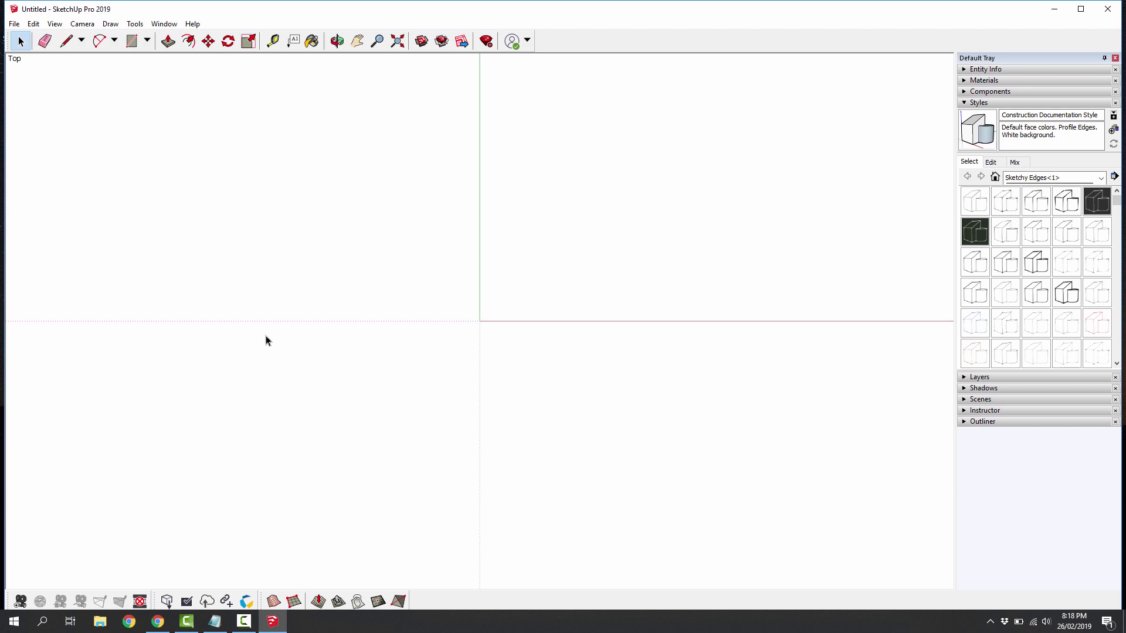
drag(7, 601, 17, 506)
click(147, 498)
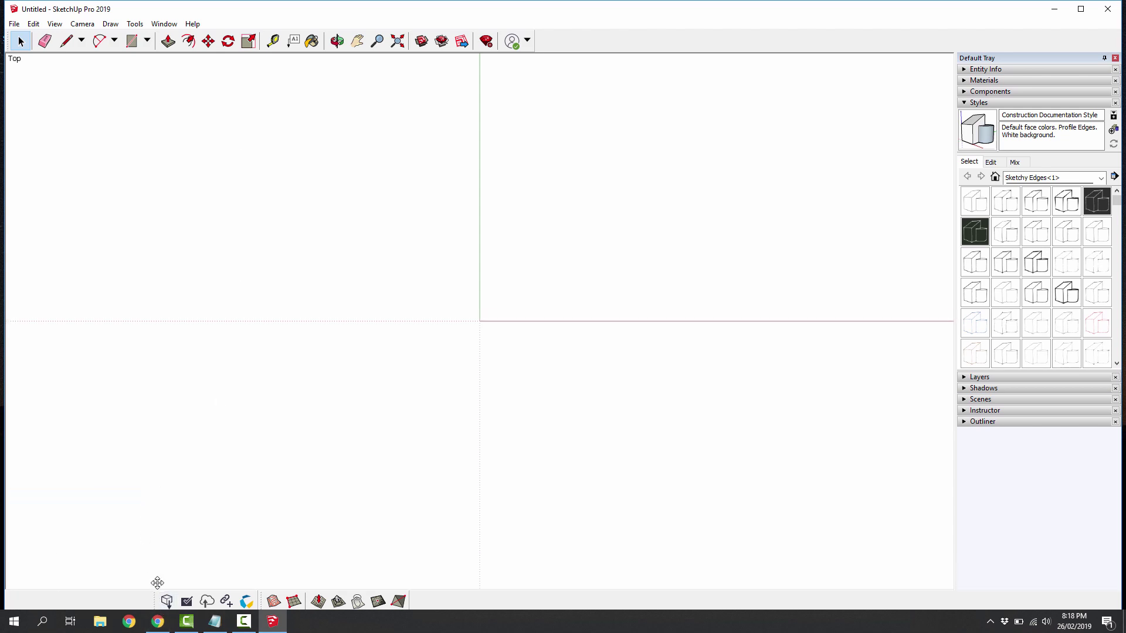
drag(159, 600, 219, 490)
click(221, 462)
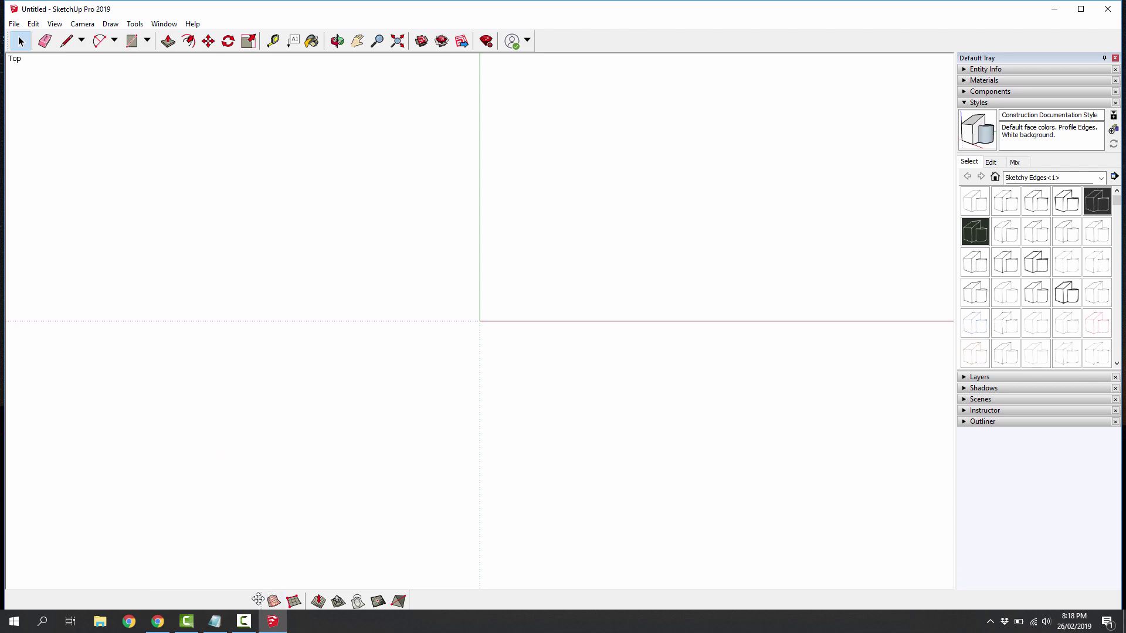
drag(267, 601, 180, 462)
click(312, 457)
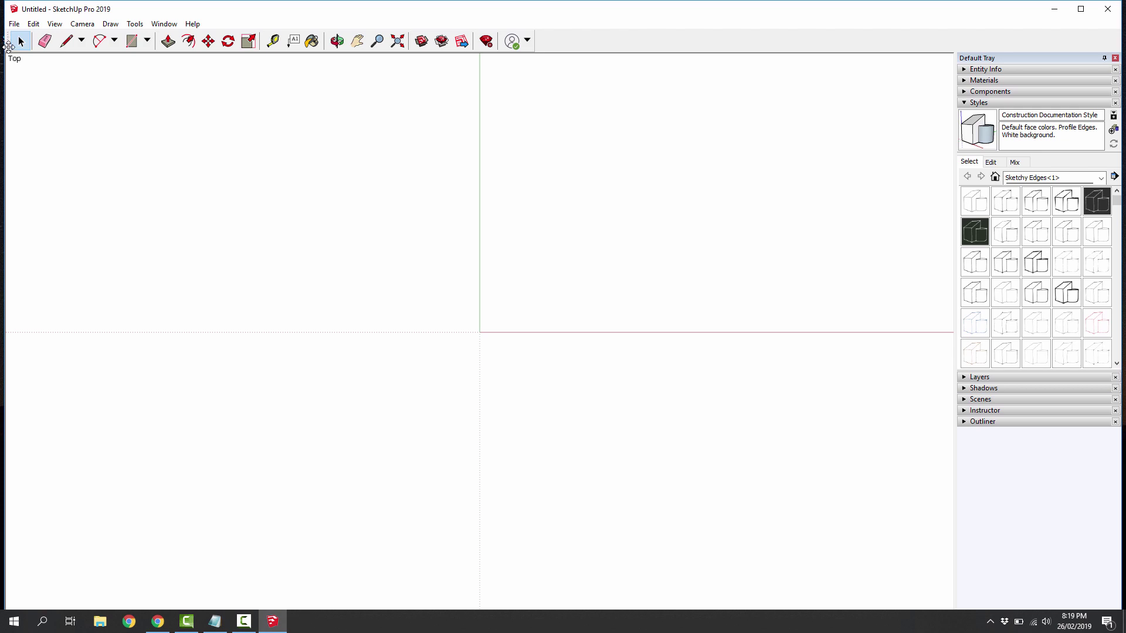
- Drag the Getting Started toolbar off its dock to float it, then close it
drag(7, 44, 161, 197)
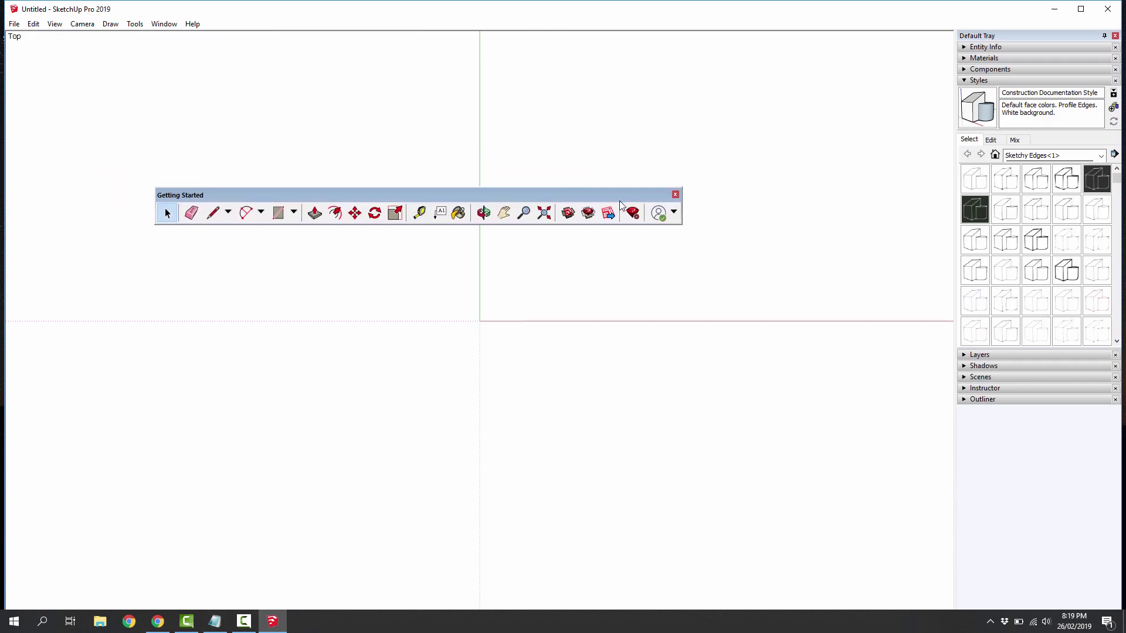
click(674, 195)
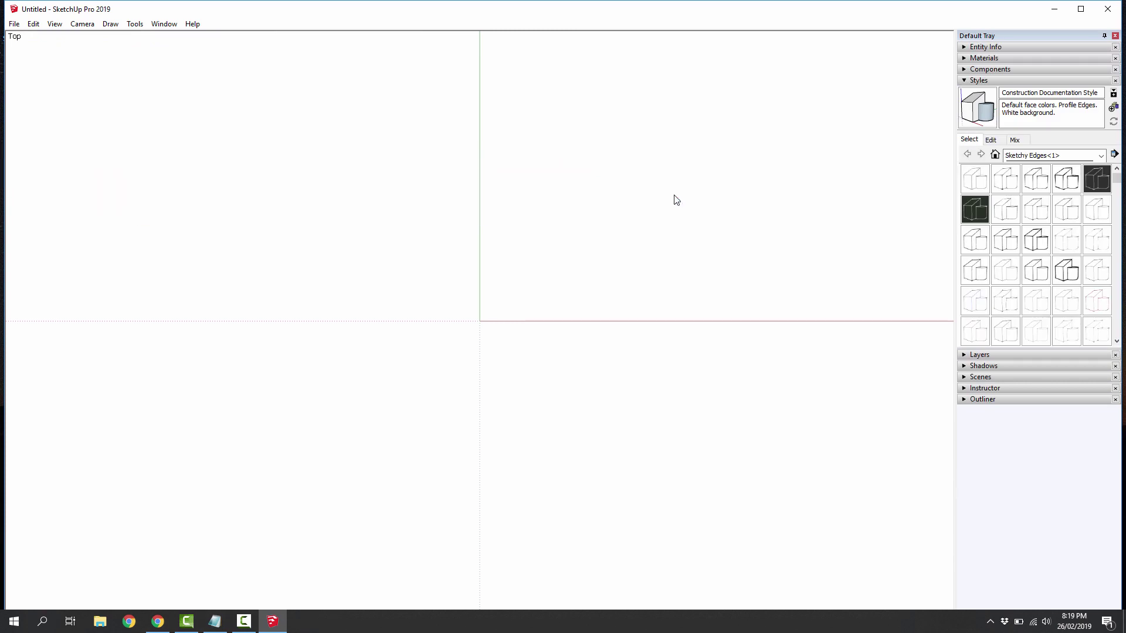
- Enable Advanced Camera Tools via View > Toolbars, maximise the window and dock the toolbar
click(56, 25)
click(70, 37)
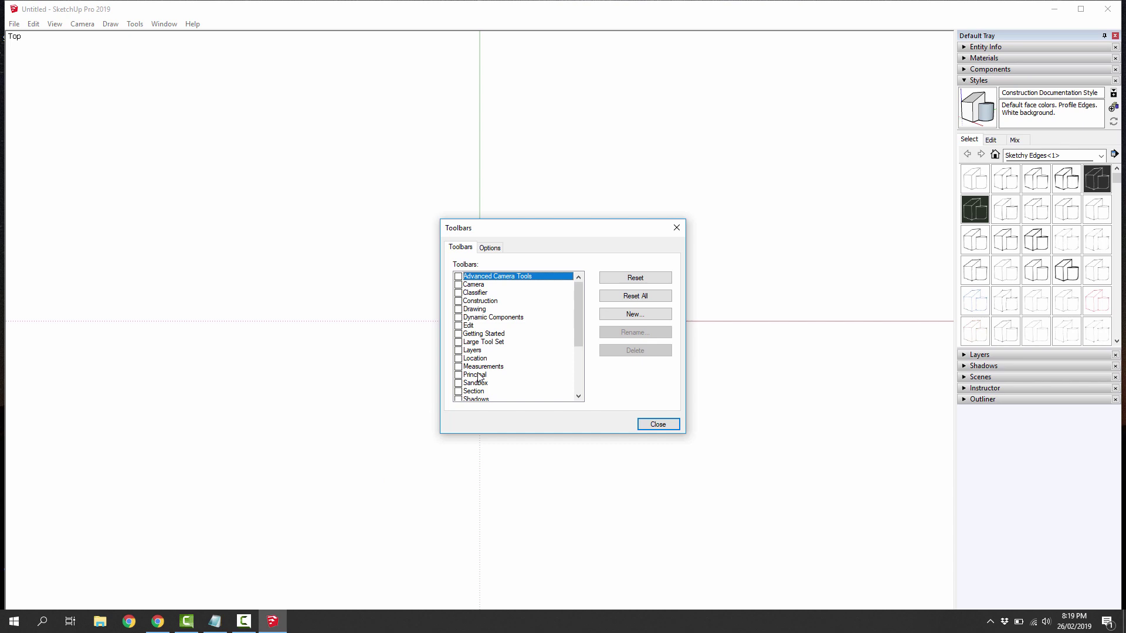
click(457, 276)
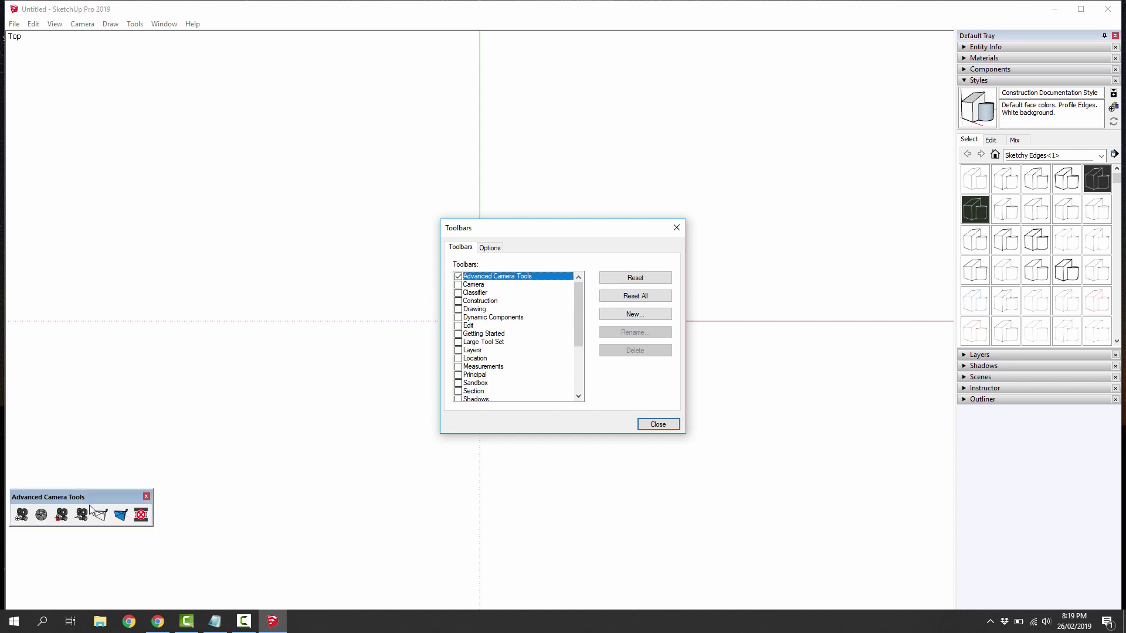
click(1081, 11)
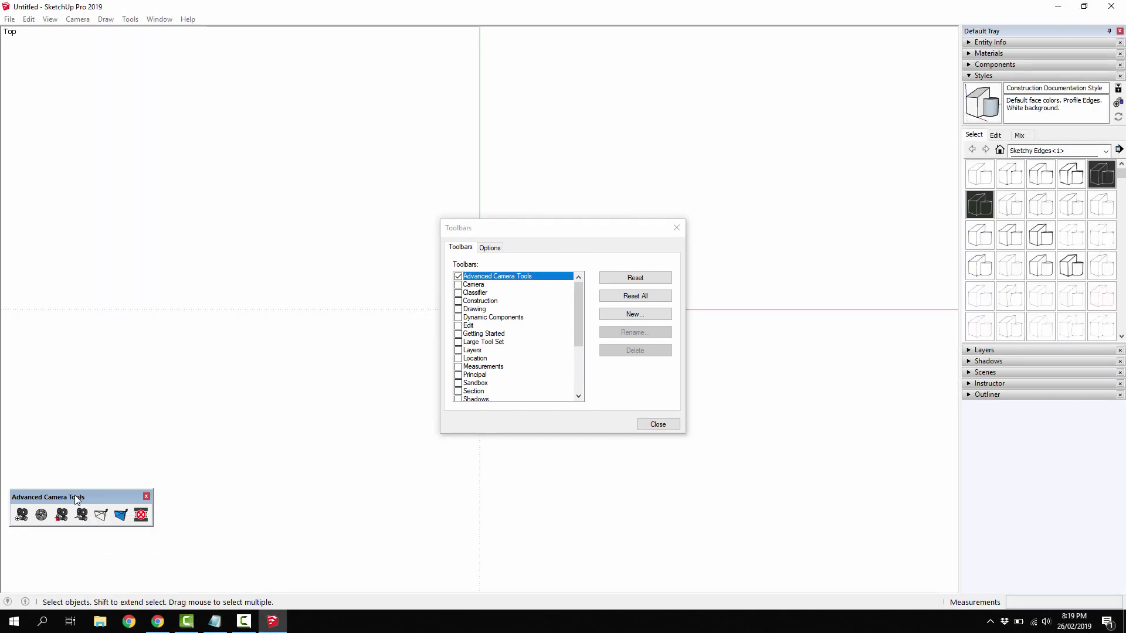
mouse_move(78, 498)
mouse_down()
mouse_move(251, 601)
mouse_move(178, 608)
mouse_move(62, 589)
mouse_up()
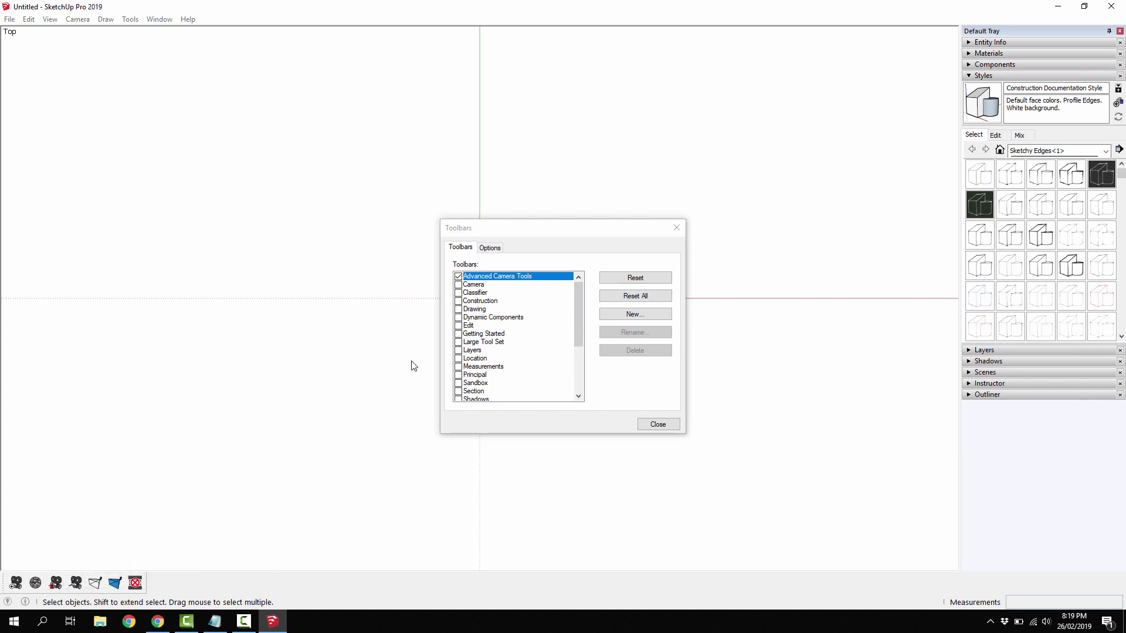
- Enable the Camera, Construction, Drawing, Dynamic Components, Edit, Layers, Location, Measurements, Principal, Section and Shadows toolbars
click(458, 285)
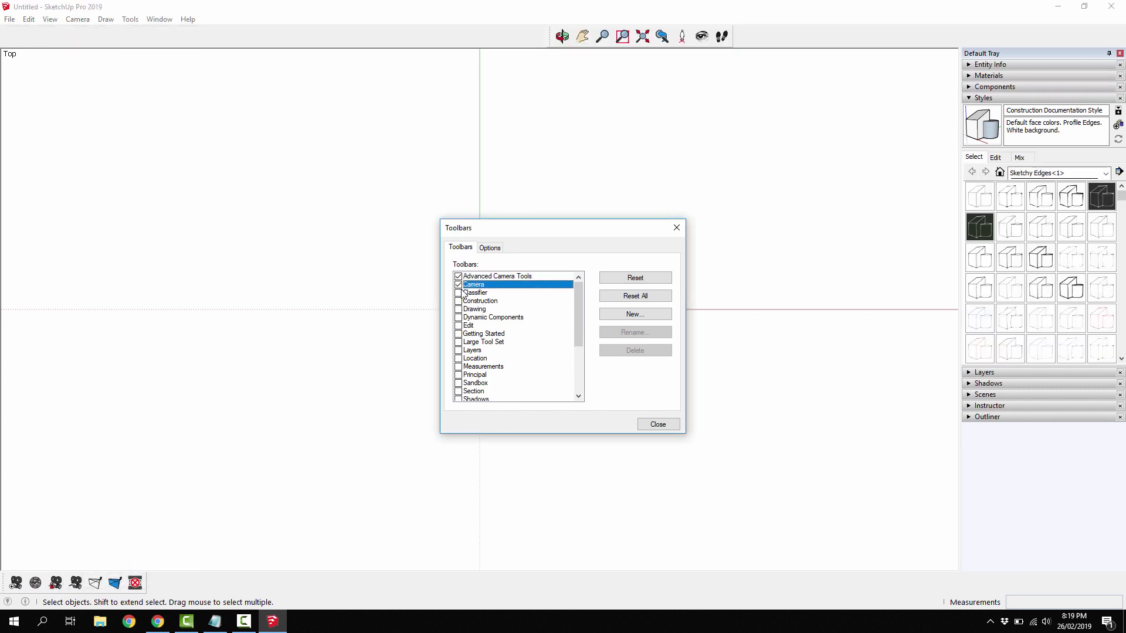
click(458, 301)
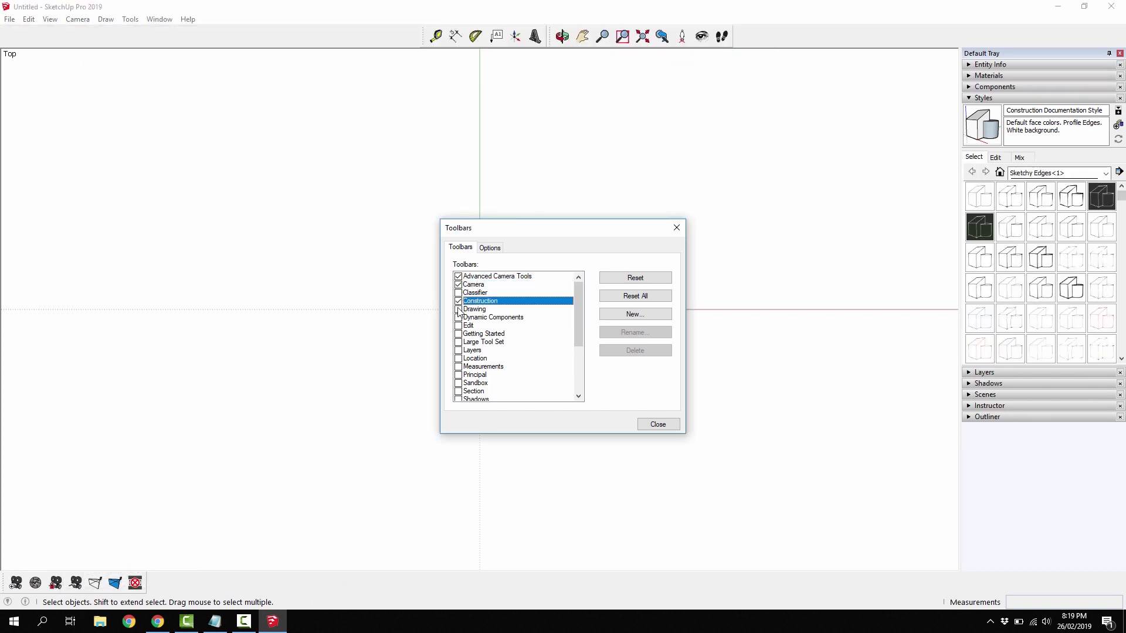
click(458, 309)
click(458, 317)
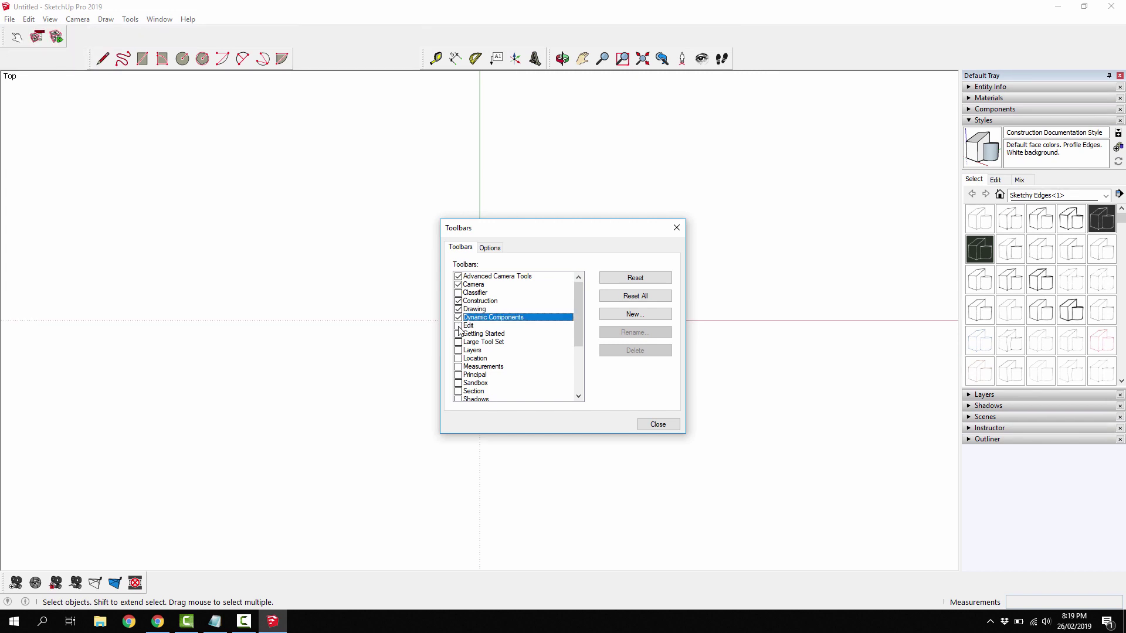
click(458, 325)
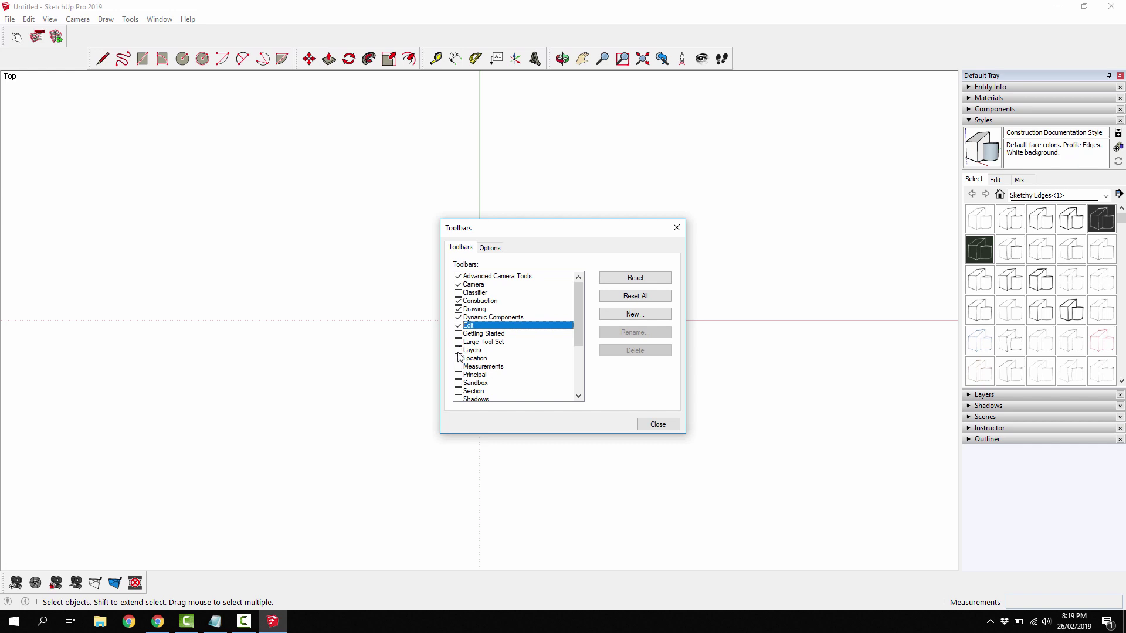
click(458, 350)
click(459, 358)
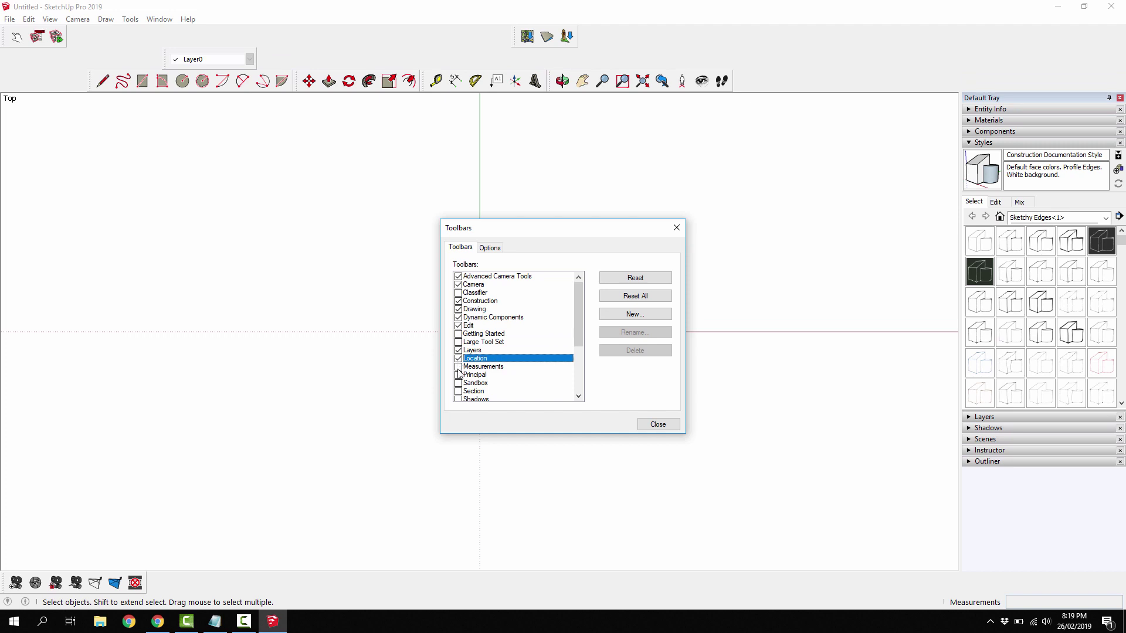
click(459, 366)
click(458, 375)
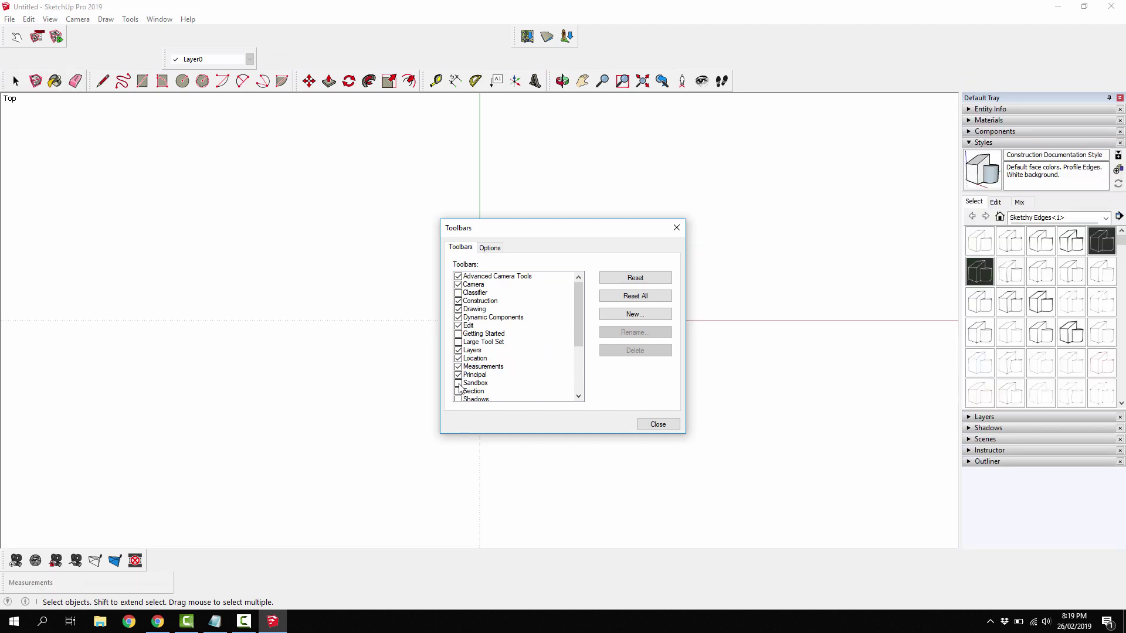
click(458, 391)
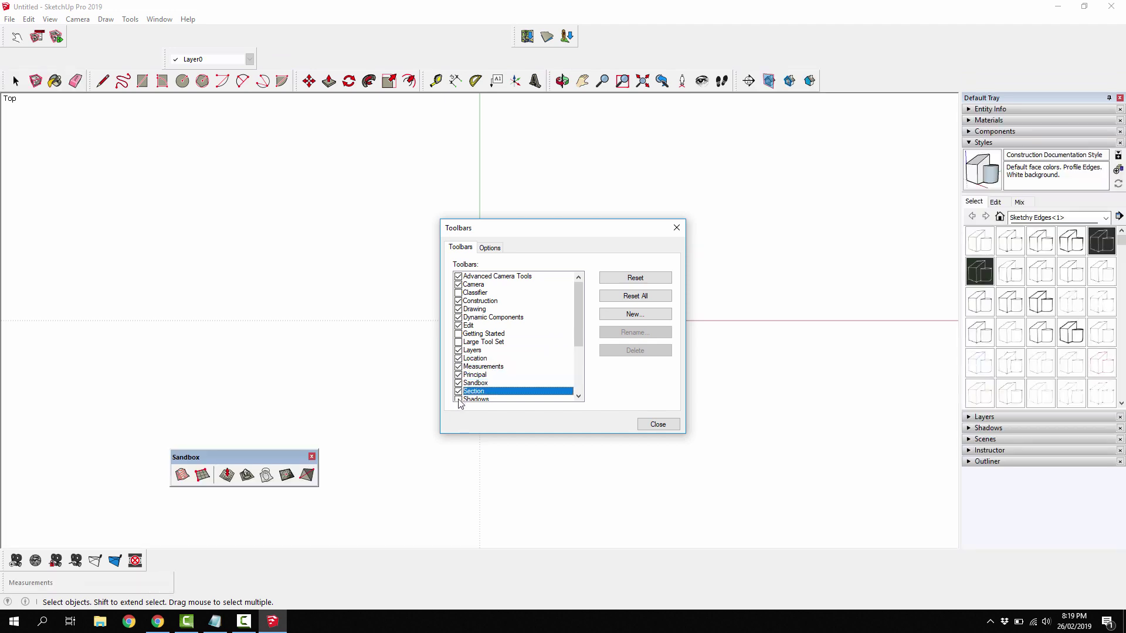
click(458, 399)
- Enable the Solid Tools, Standard, Styles, Trimble Connect, Views and Warehouse toolbars
click(459, 400)
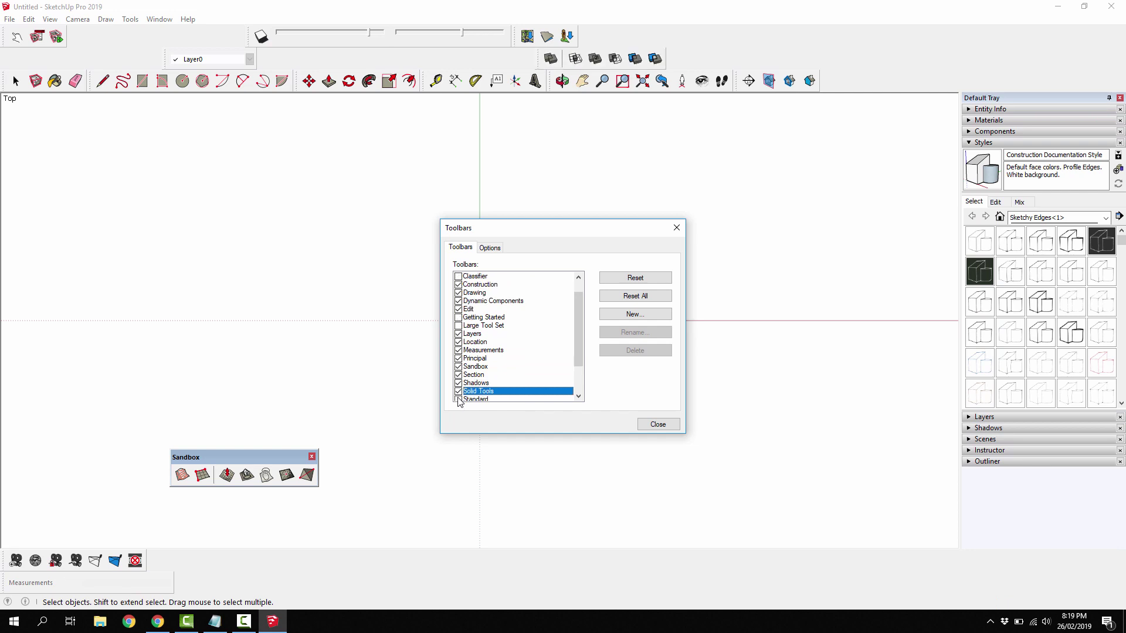
click(458, 399)
click(458, 399)
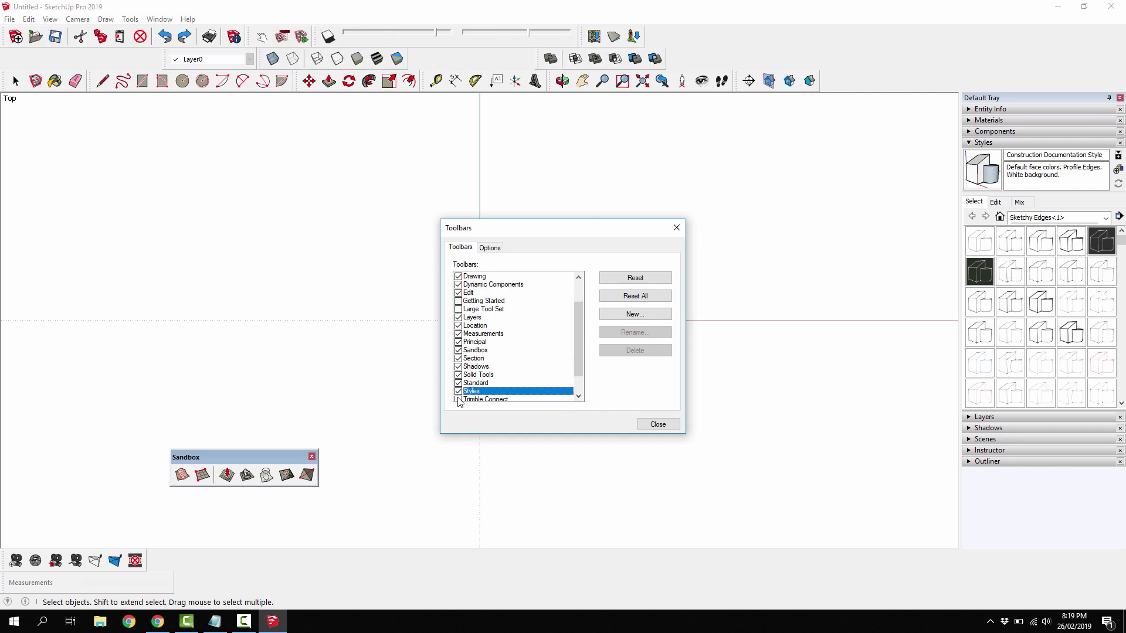
click(459, 399)
click(458, 399)
click(457, 400)
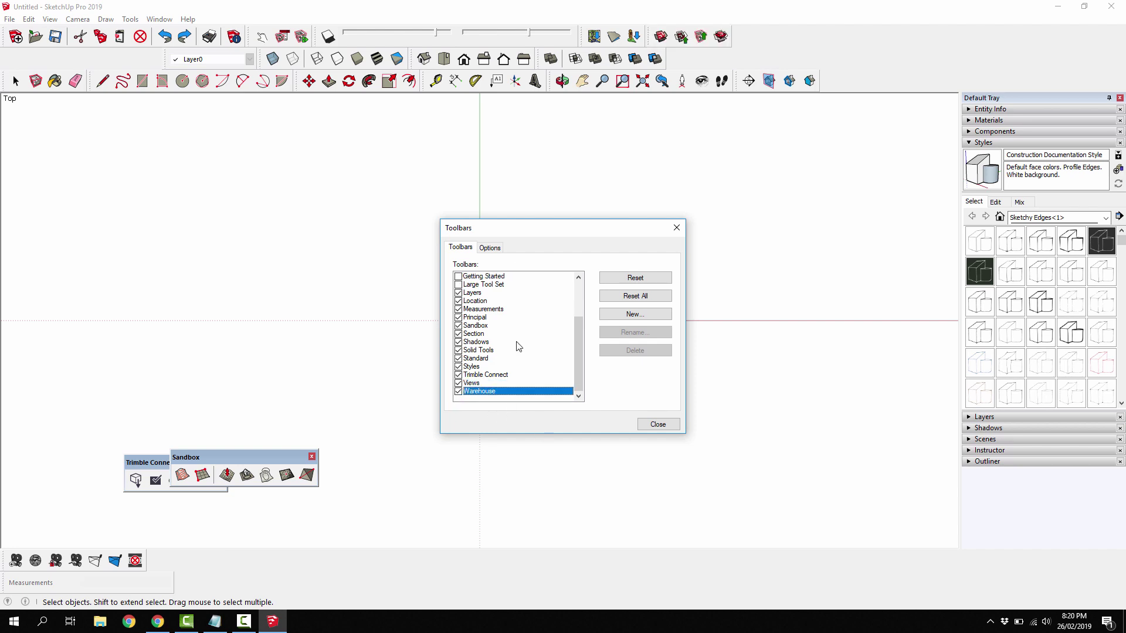
- Close the toolbar list and dock Sandbox, Camera, Measurements and Trimble Connect along the bottom
click(657, 425)
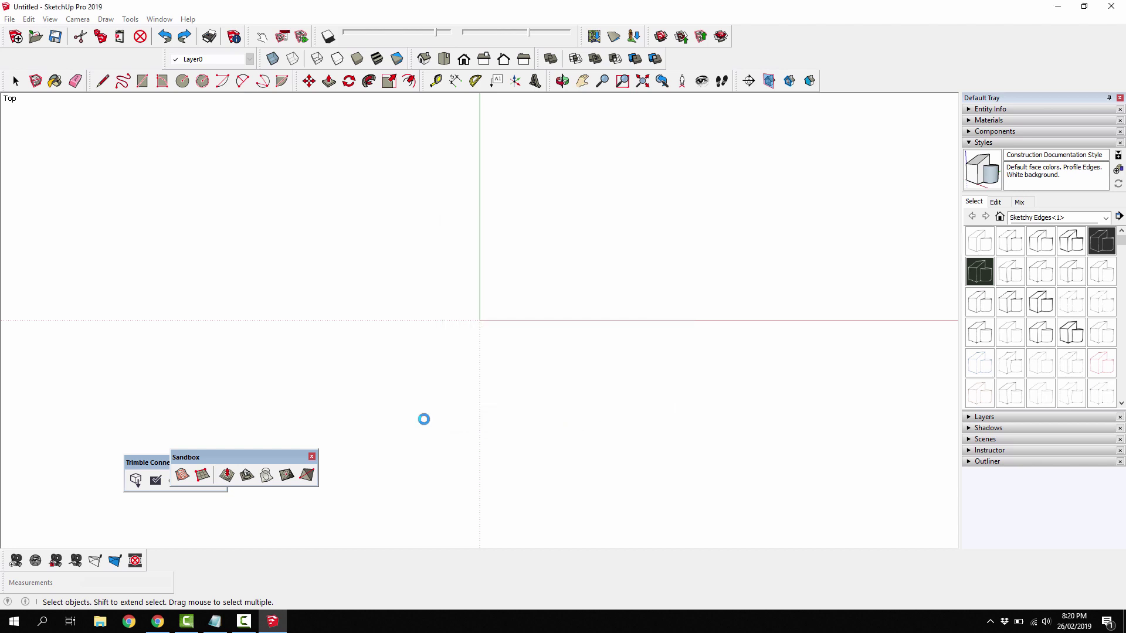
drag(257, 457, 233, 560)
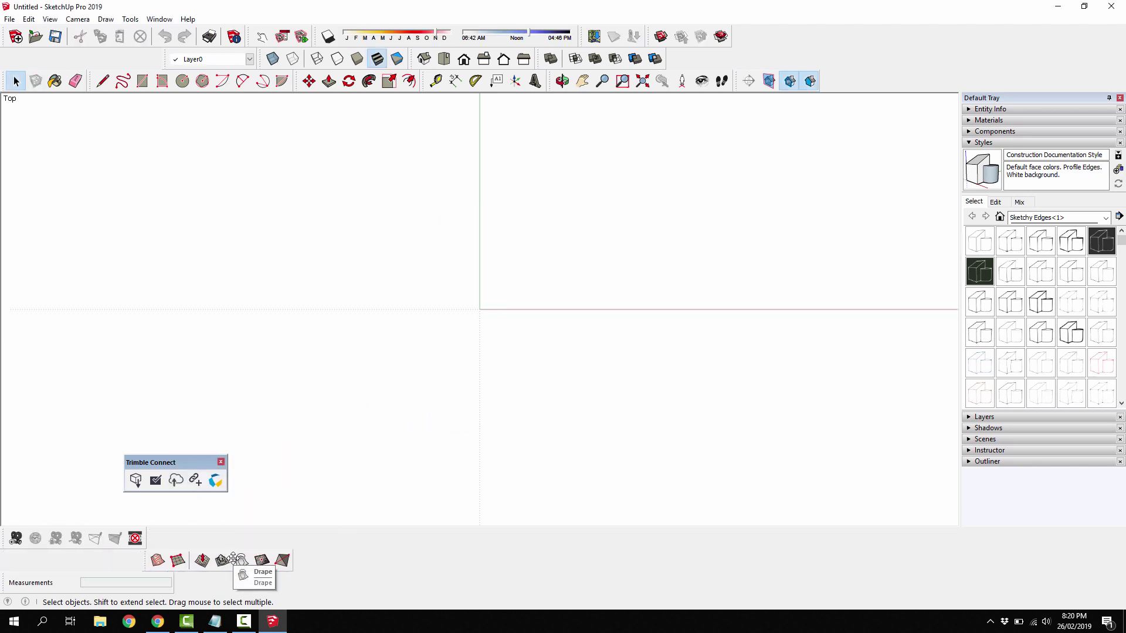
drag(233, 559, 328, 561)
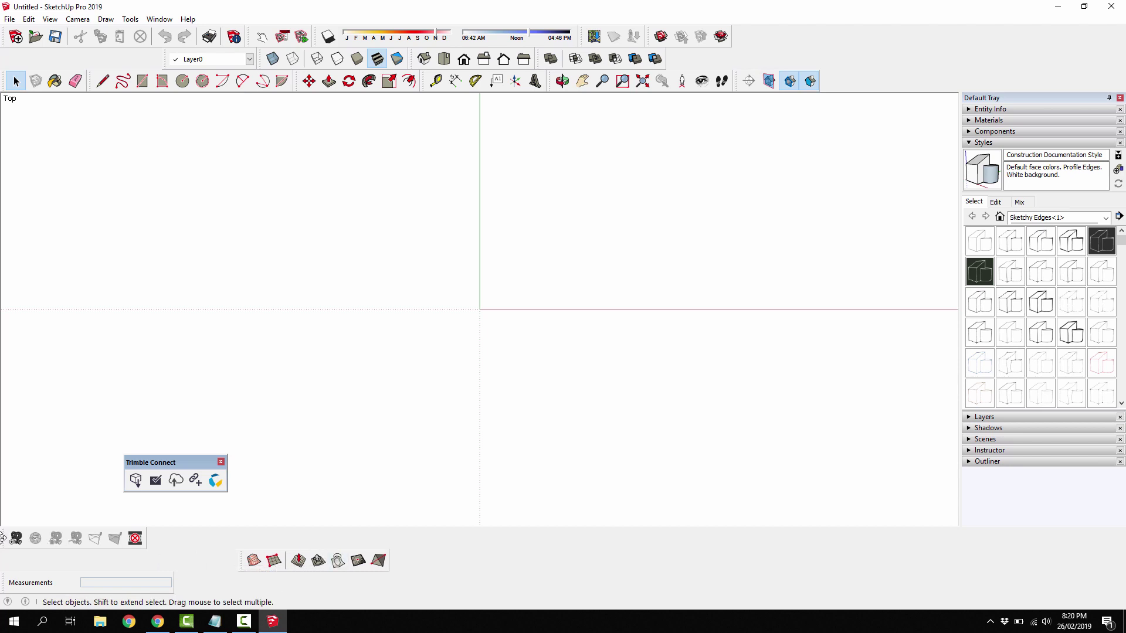
drag(42, 539, 150, 574)
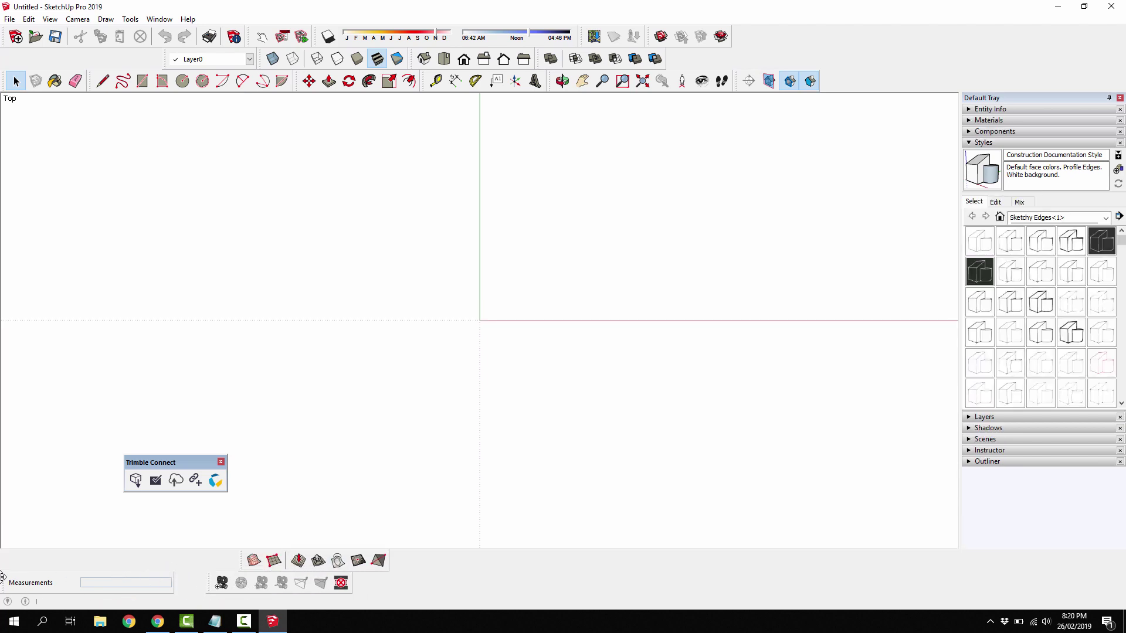
mouse_move(4, 577)
mouse_down()
mouse_move(4, 565)
mouse_move(3, 582)
mouse_up()
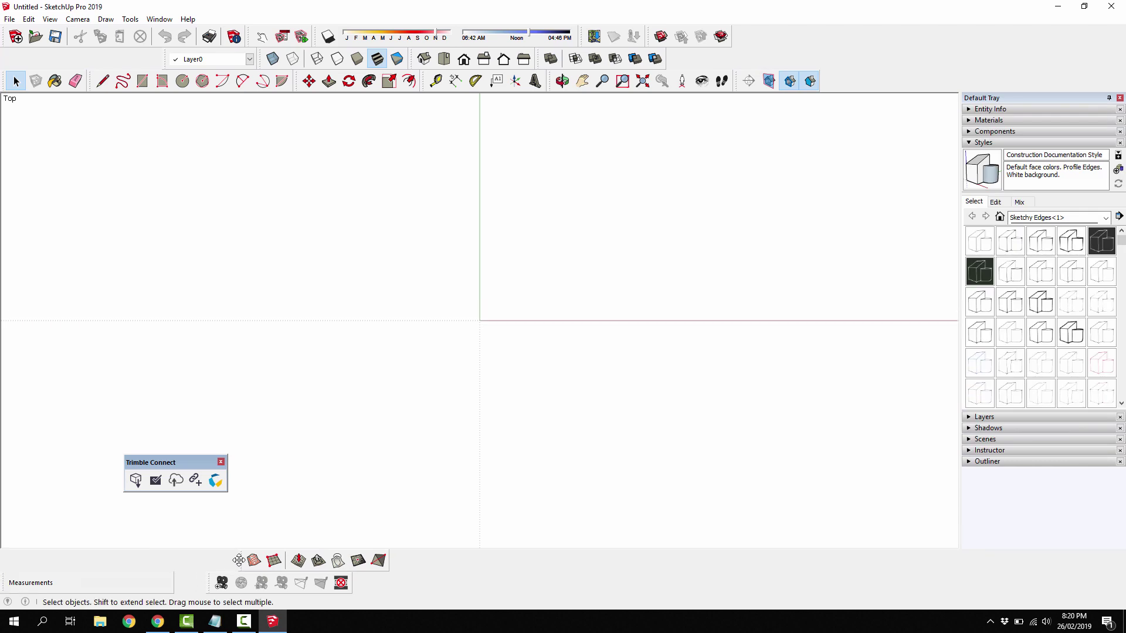
mouse_move(238, 559)
mouse_down()
mouse_move(353, 564)
mouse_move(321, 573)
mouse_up()
drag(147, 464, 493, 581)
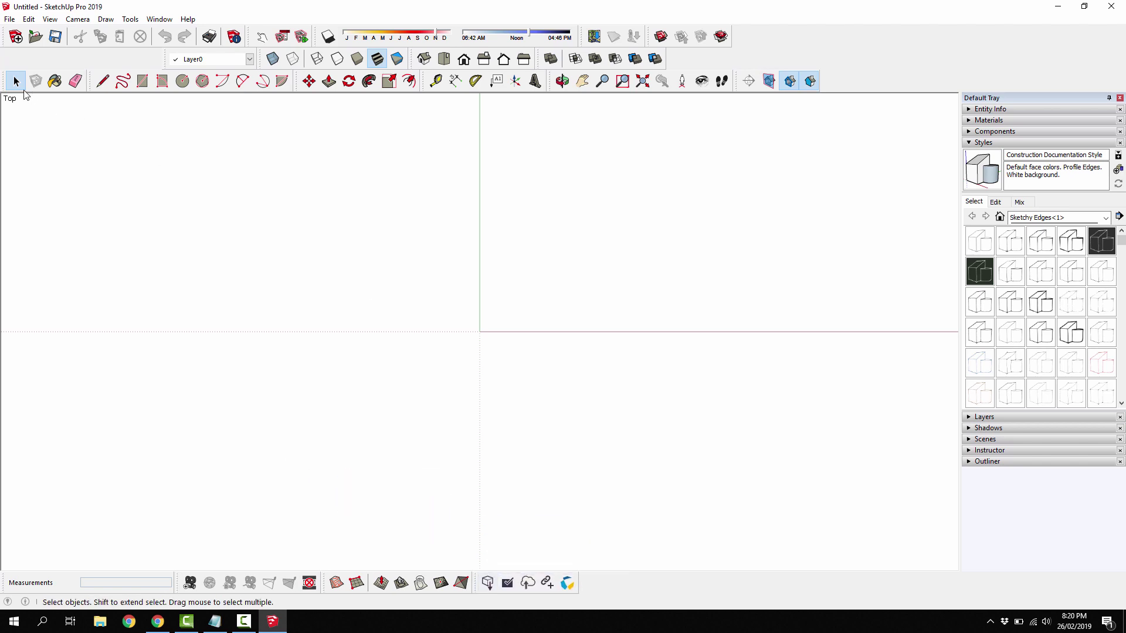
- Stack the Principal, Drawing, Edit, Construction and Camera toolbars in a vertical column at left
drag(3, 81, 10, 139)
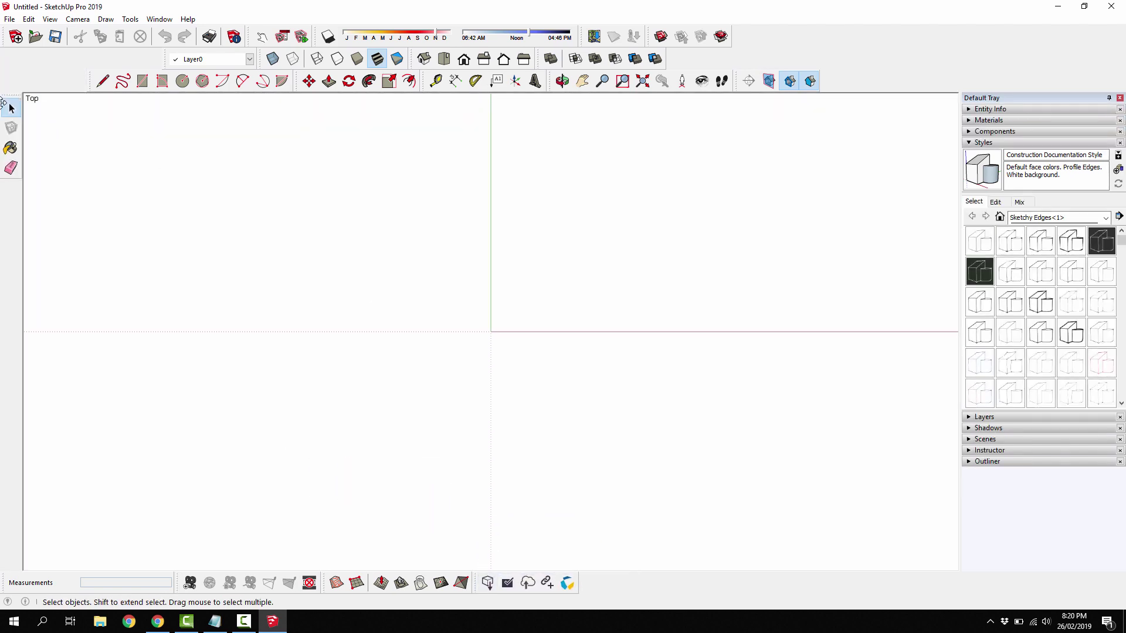
mouse_move(94, 81)
mouse_down()
mouse_move(34, 137)
mouse_move(36, 97)
mouse_up()
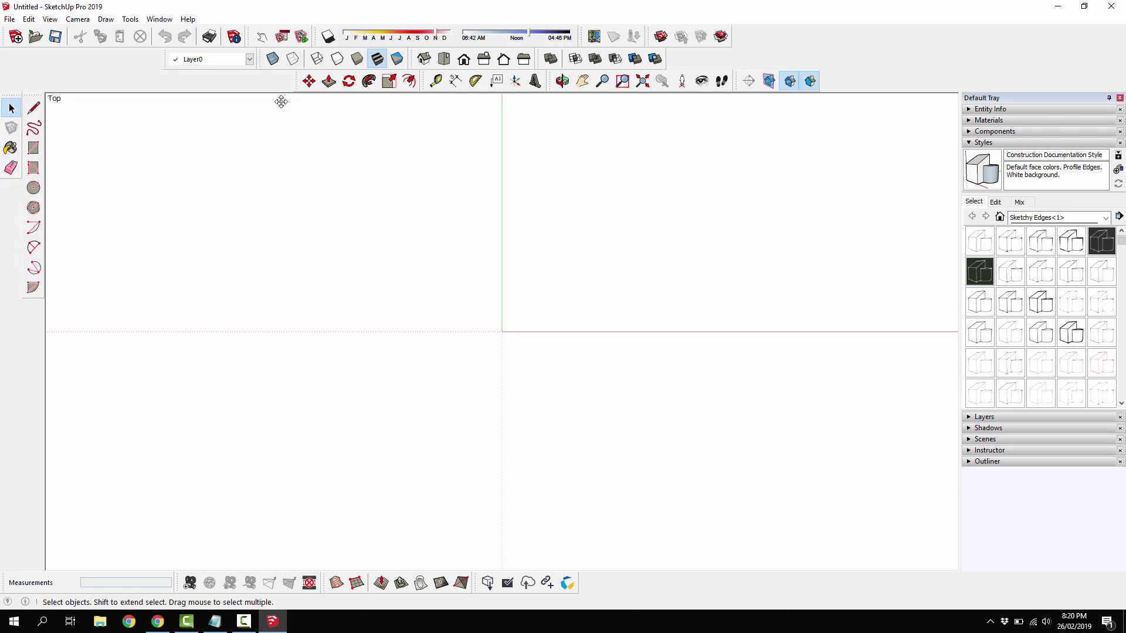
drag(294, 80, 34, 300)
mouse_move(424, 80)
mouse_down()
mouse_move(11, 282)
mouse_move(12, 194)
mouse_up()
mouse_move(551, 81)
mouse_down()
mouse_move(3, 383)
mouse_move(12, 321)
mouse_up()
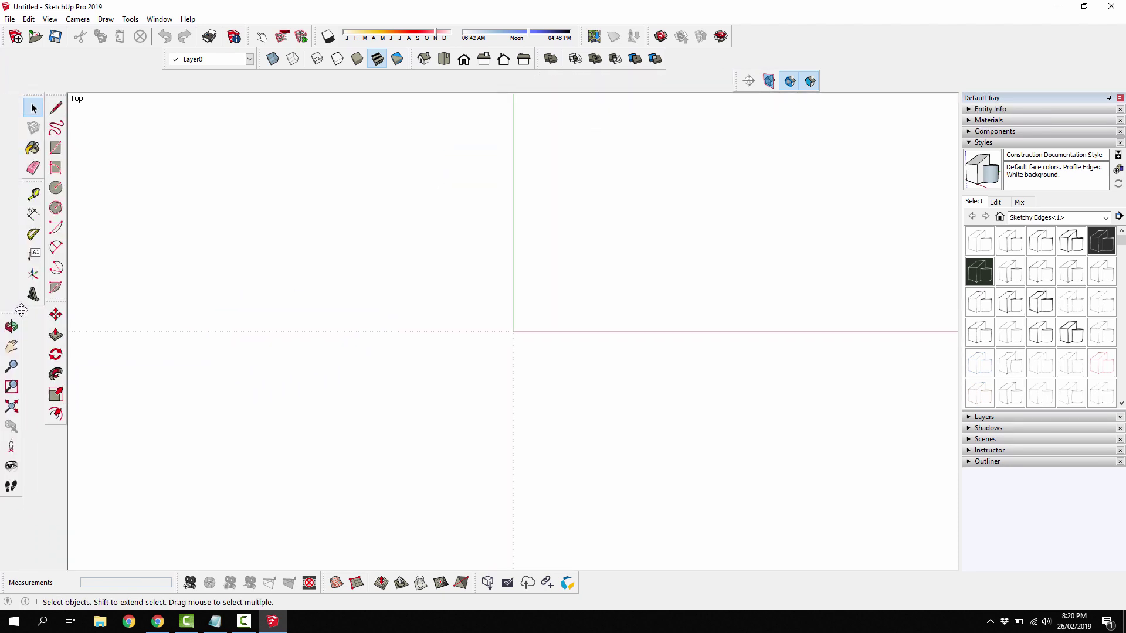
drag(12, 321, 11, 305)
drag(735, 81, 34, 437)
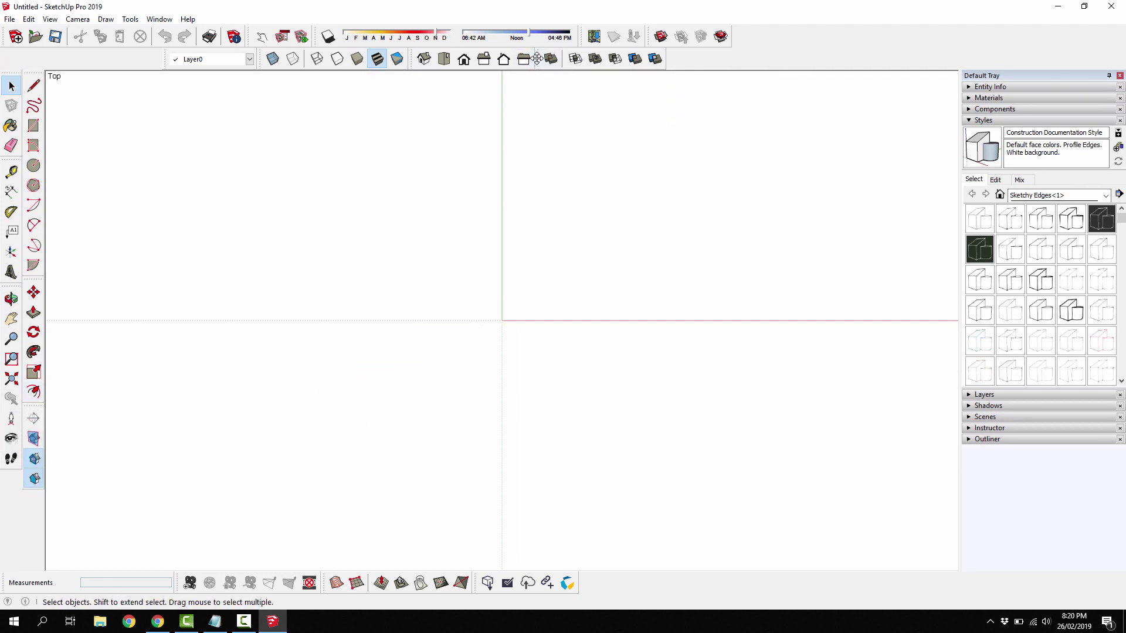
- Arrange the Views, Layers and Styles toolbars along the top row
mouse_move(536, 59)
mouse_down()
mouse_move(575, 422)
mouse_move(616, 572)
mouse_move(633, 588)
mouse_up()
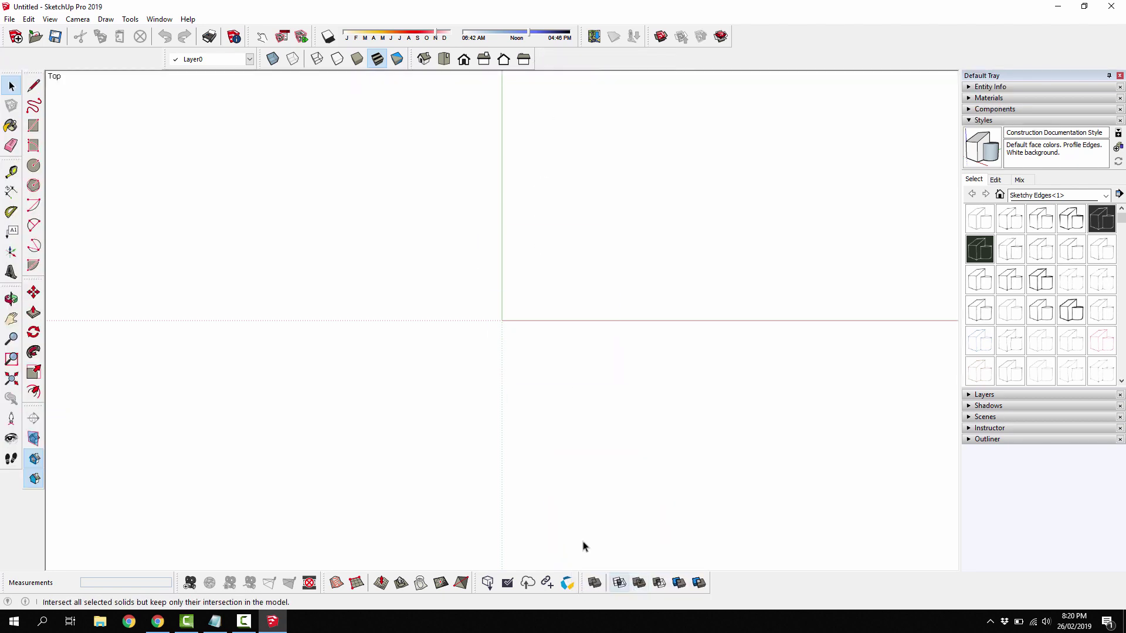
mouse_move(174, 61)
mouse_down()
mouse_move(750, 26)
mouse_move(728, 12)
mouse_up()
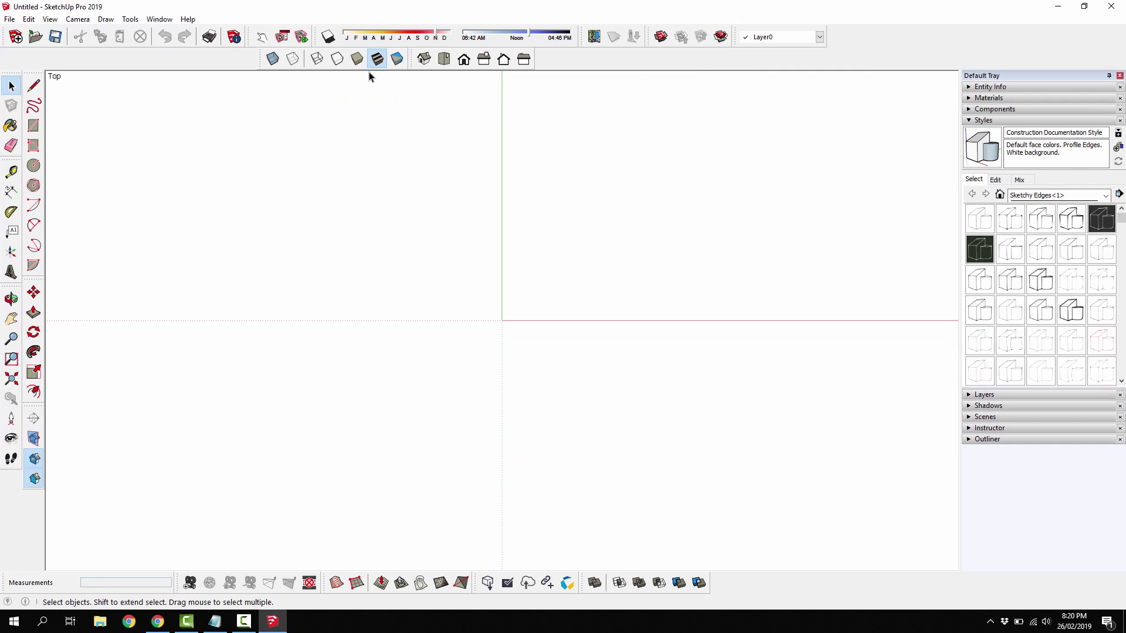
drag(322, 70, 891, 49)
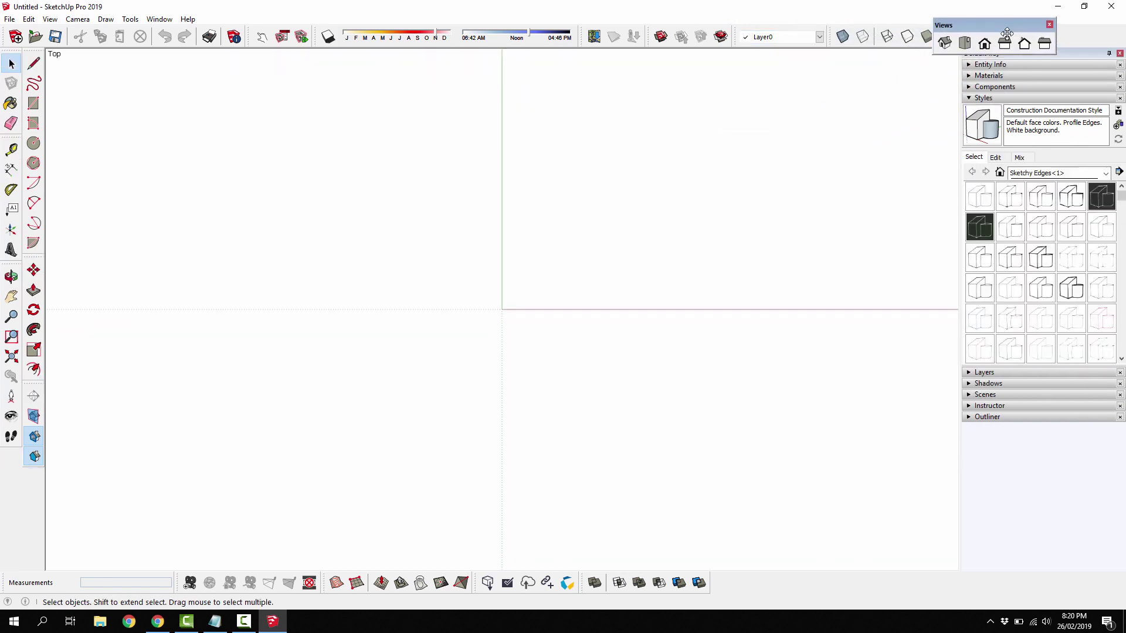
drag(418, 69, 989, 37)
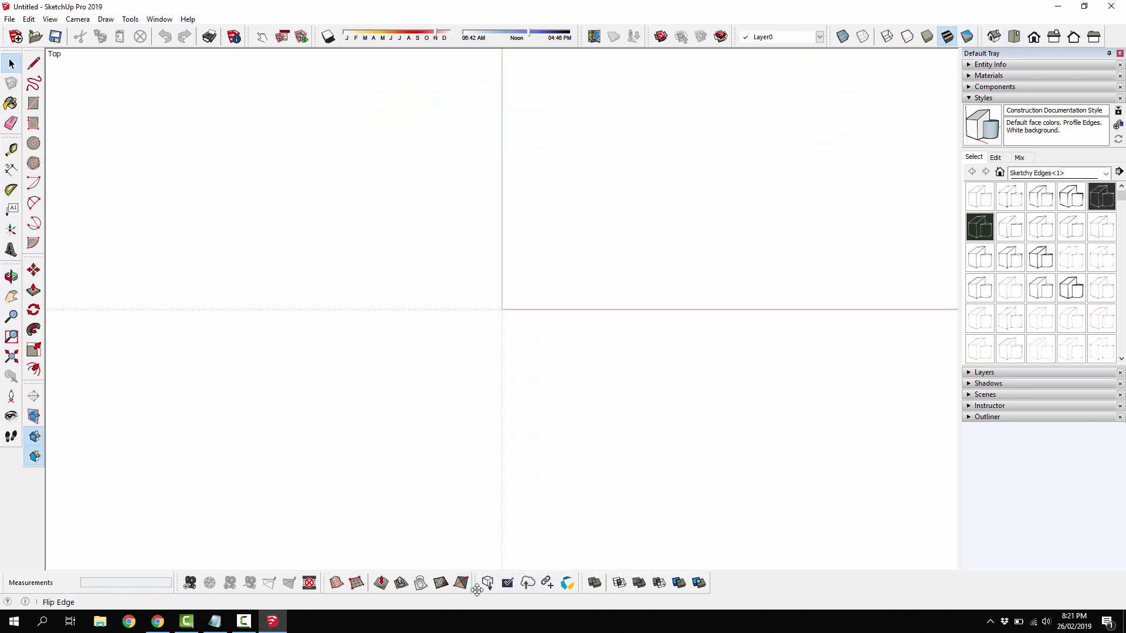
- Re-dock the Trimble Connect toolbar at the bottom and collapse the Styles panel in the Default Tray
drag(475, 582, 406, 350)
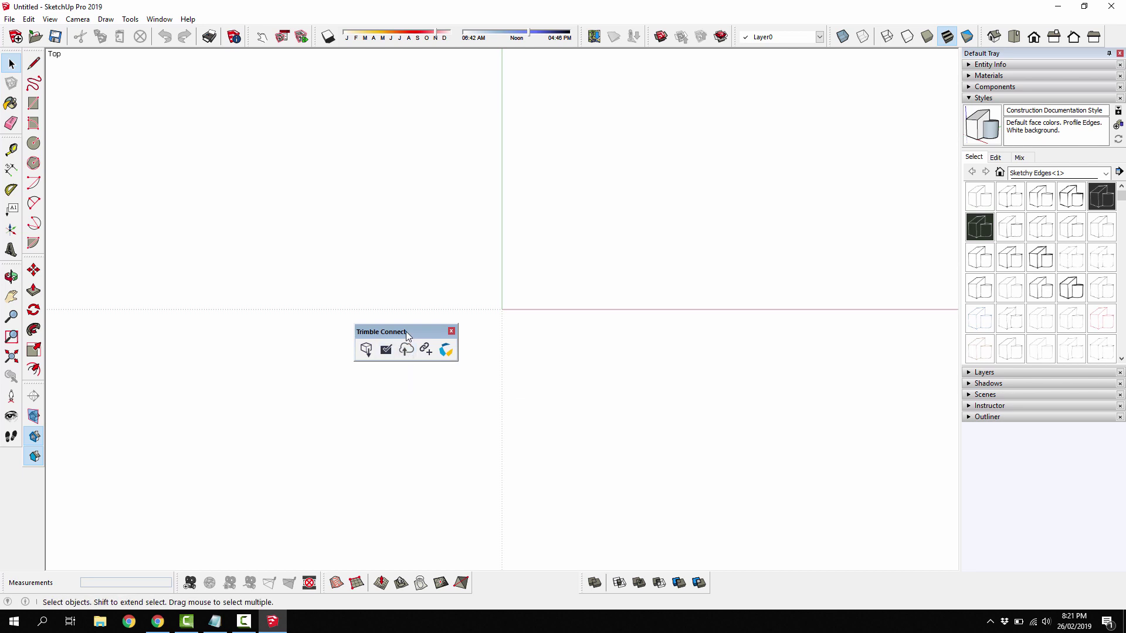
mouse_move(406, 331)
mouse_down()
mouse_move(536, 550)
mouse_move(528, 585)
mouse_up()
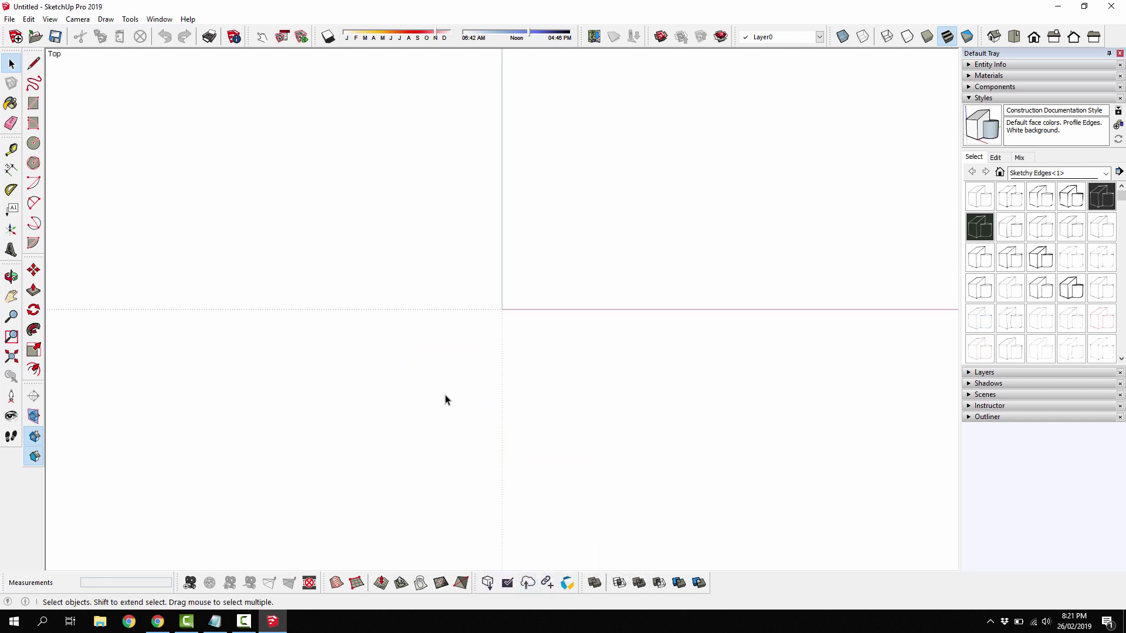
click(983, 98)
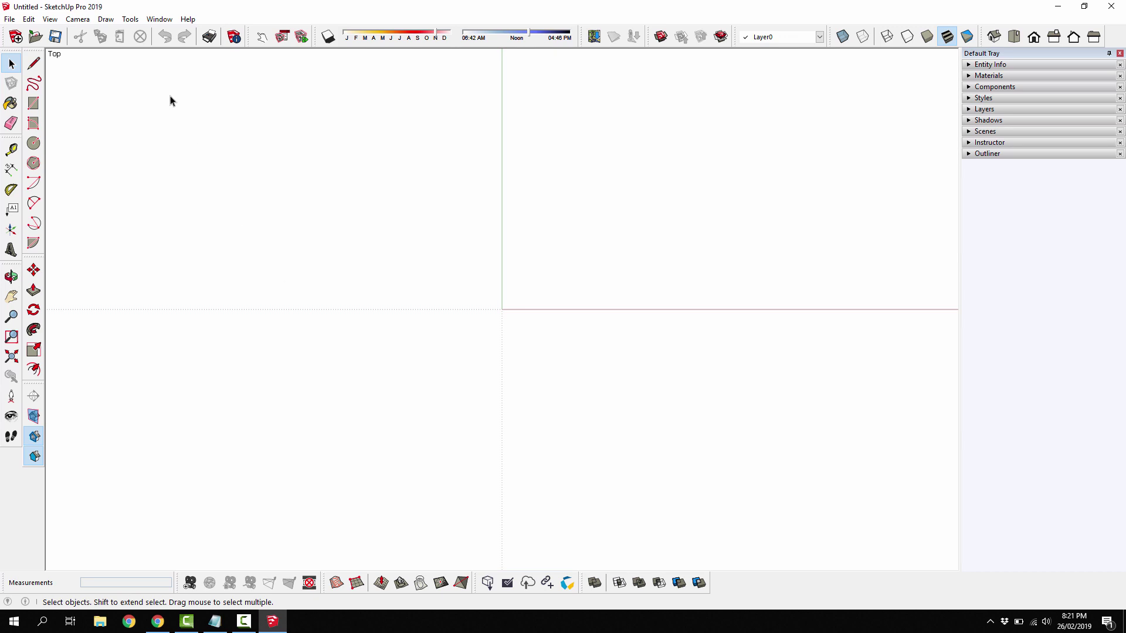
click(130, 20)
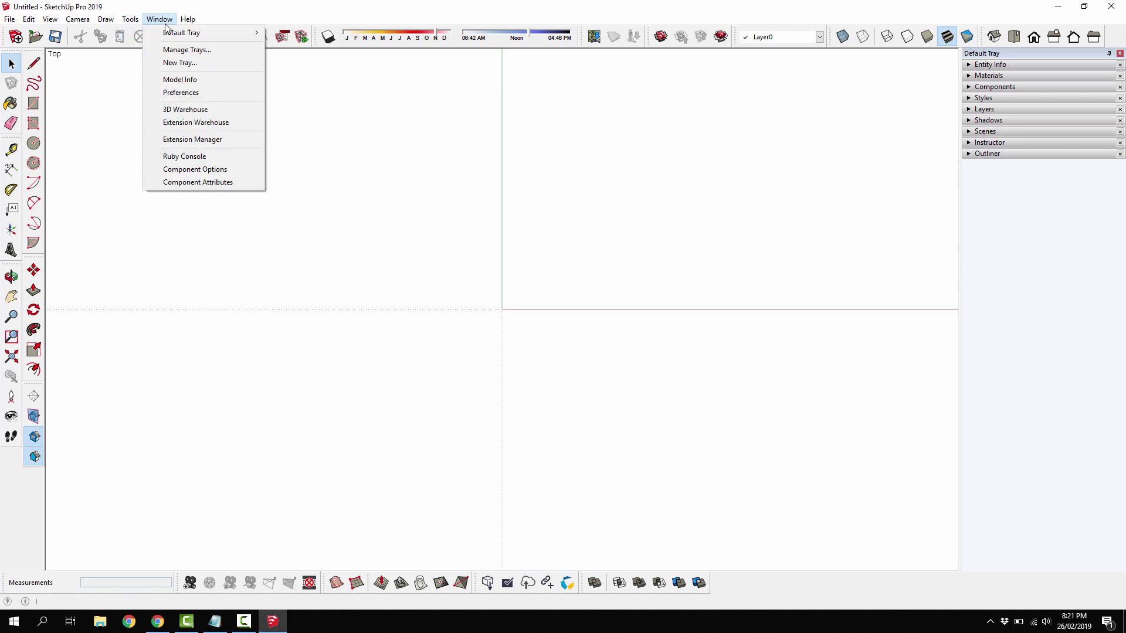
- Open the SketchUp Preferences dialog from Window > Preferences
click(210, 11)
click(159, 21)
click(244, 17)
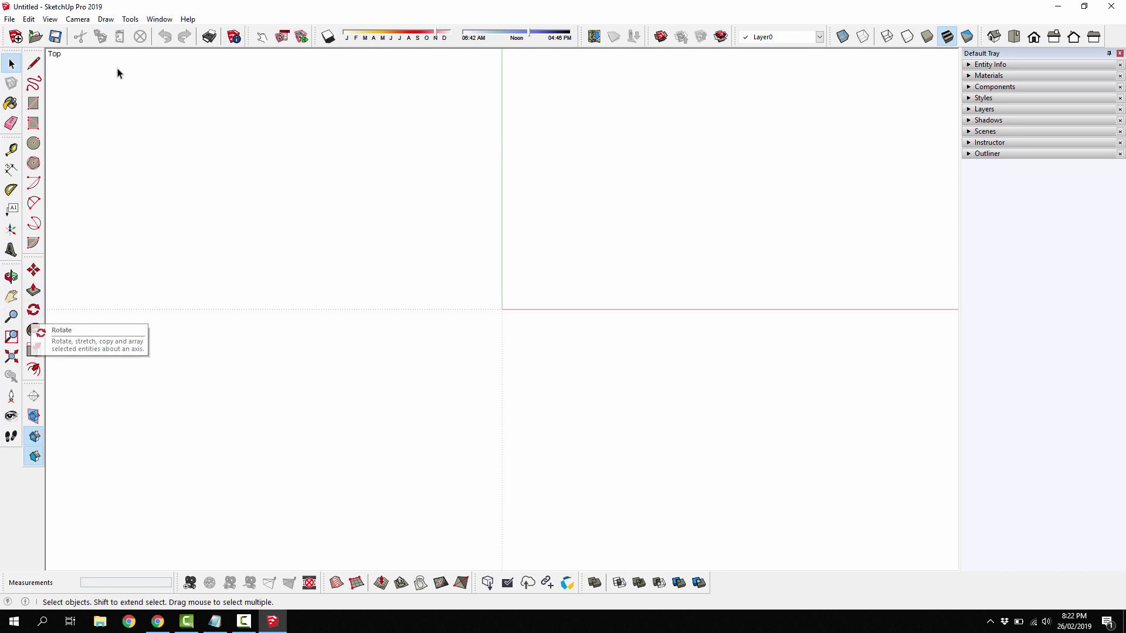
click(160, 18)
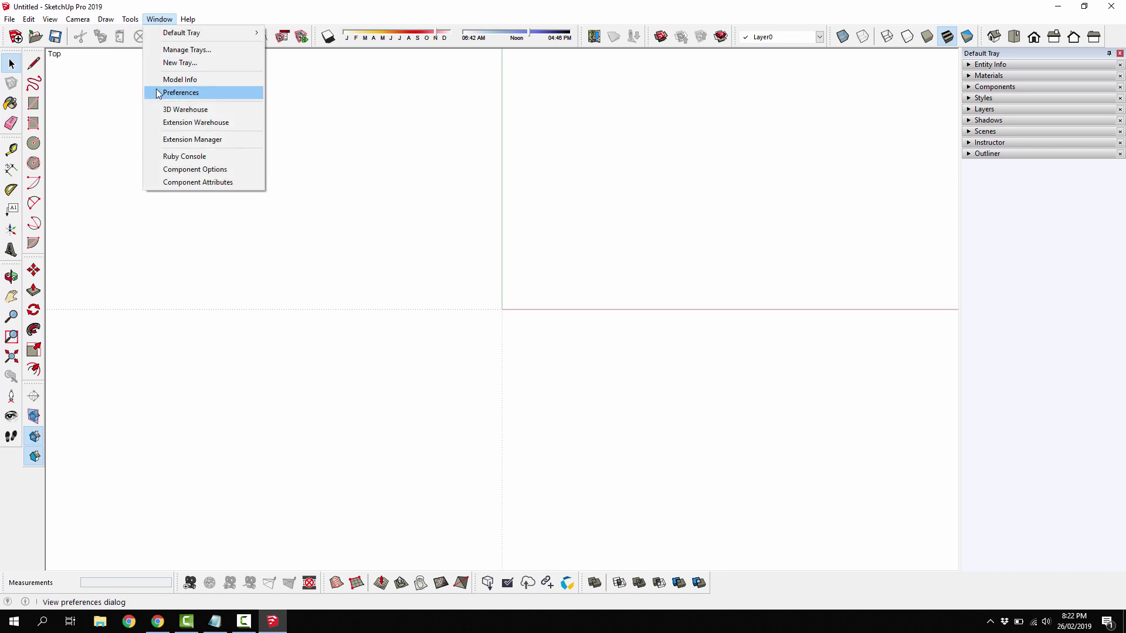
click(159, 94)
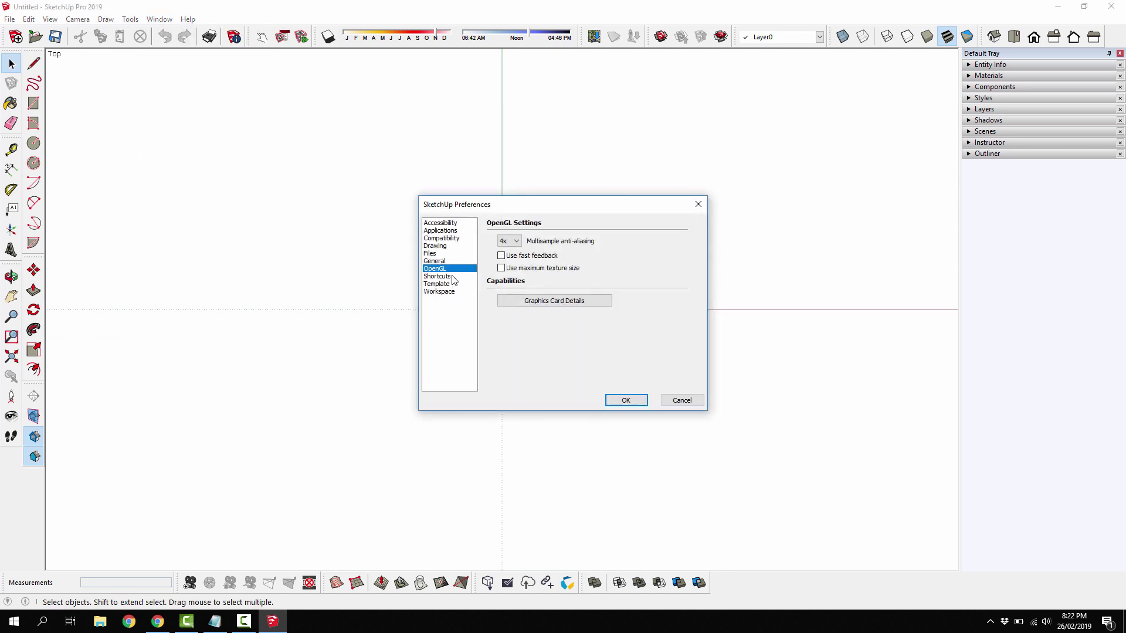
- On the Shortcuts page, select Tools/Rotate and remove its existing Alt+R shortcut
click(453, 279)
click(532, 225)
text(rot)
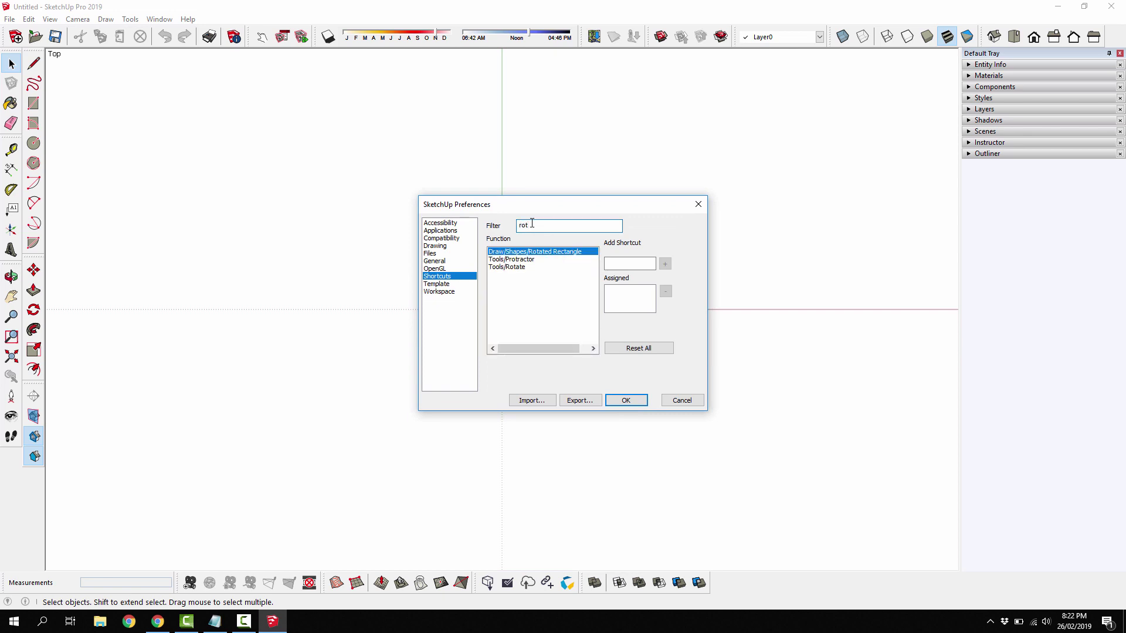
text(ate)
click(509, 260)
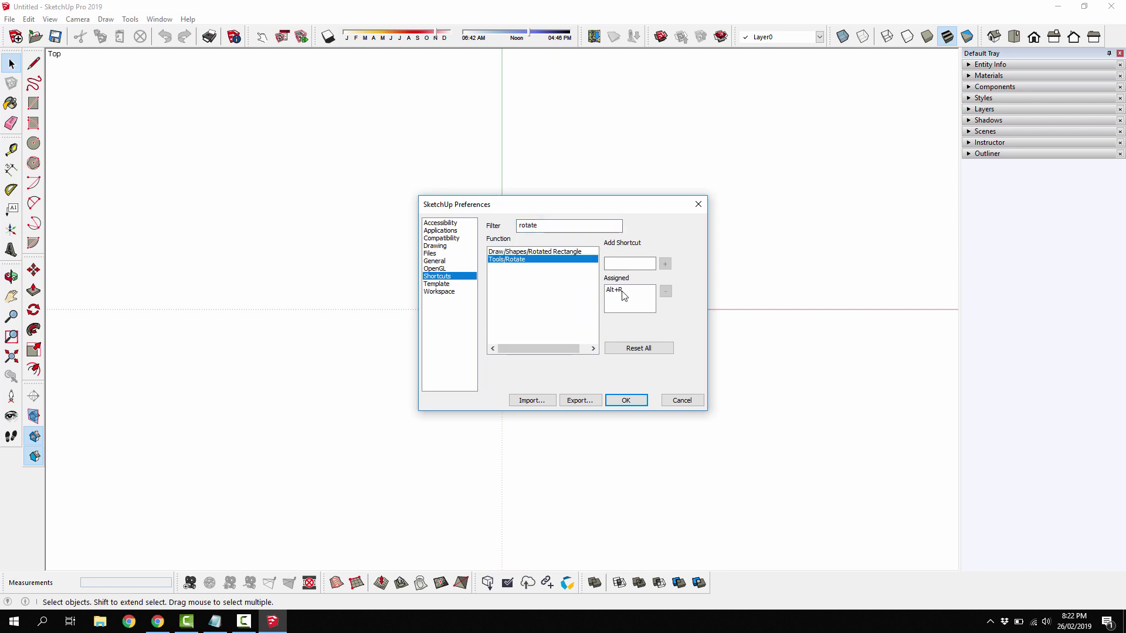
click(626, 290)
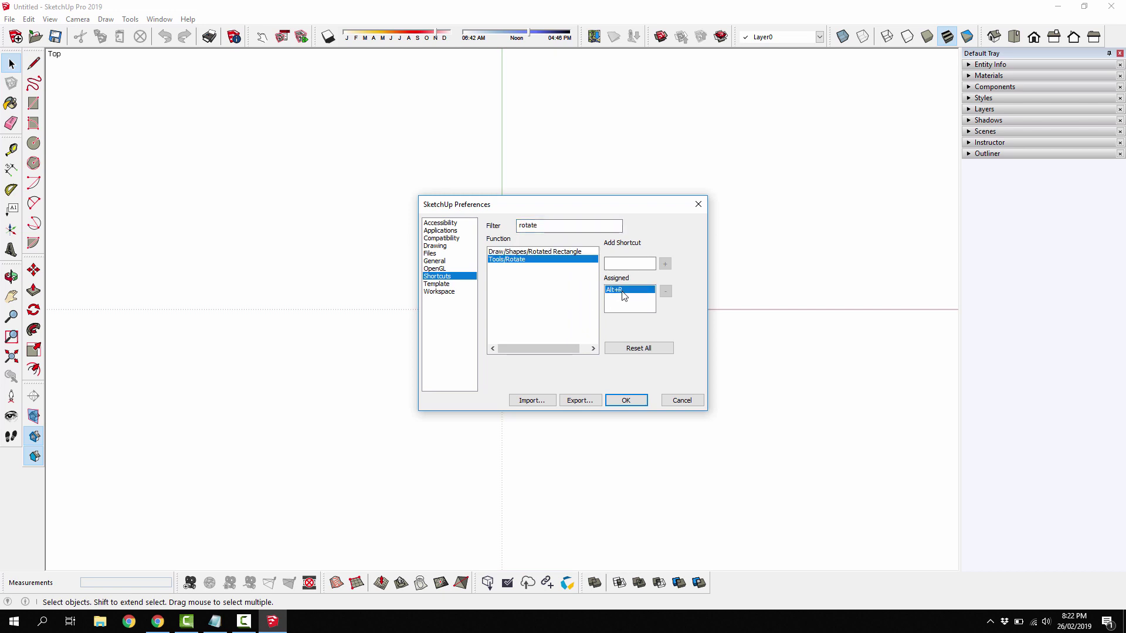
click(665, 293)
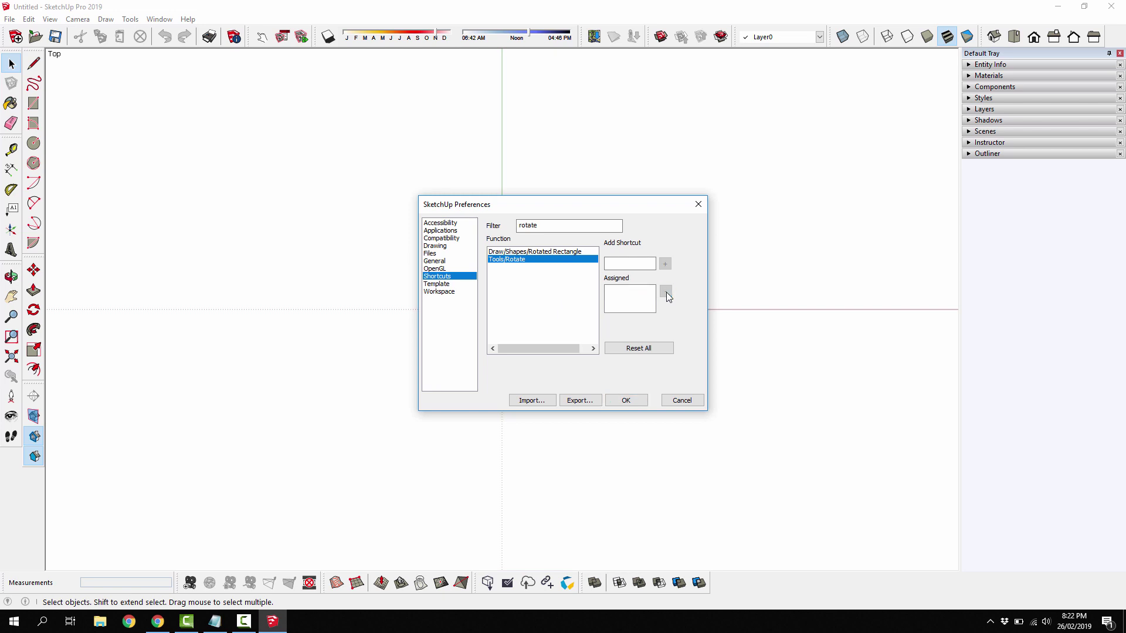
- Enter Alt+R as the new Rotate shortcut and add it
click(639, 262)
key(ctrl)
key(ctrl+alt)
key(alt+r)
key(BackSpace)
key(alt)
key(alt+r)
click(666, 265)
- Enable 'Use maximum texture size' on the OpenGL page, accept the warning, then view General preferences
click(439, 270)
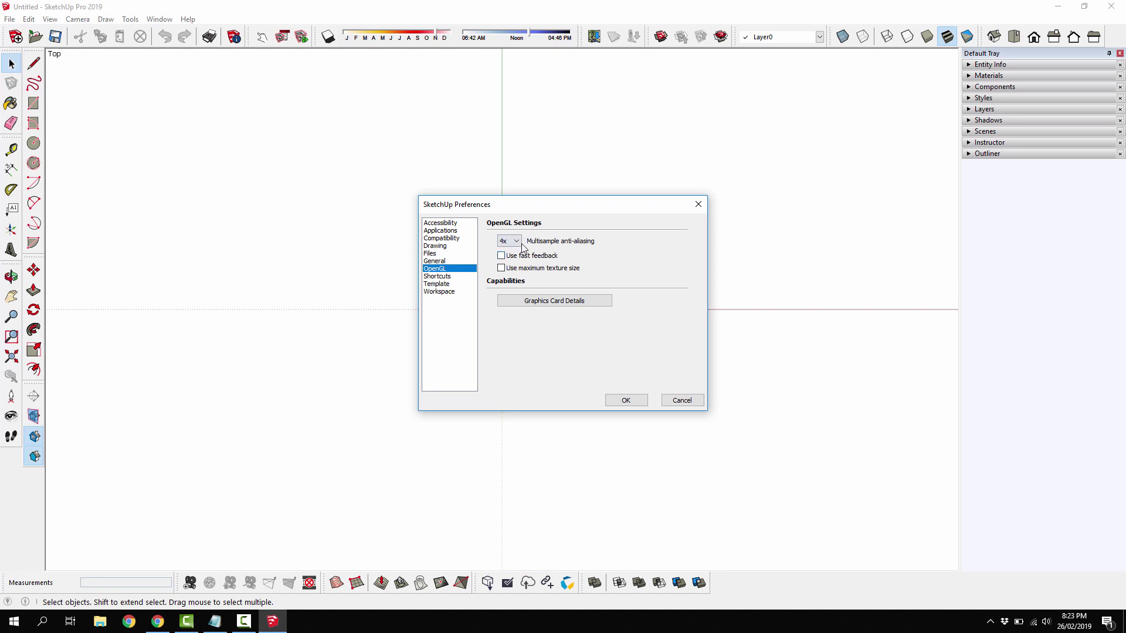
click(504, 268)
click(604, 353)
click(436, 261)
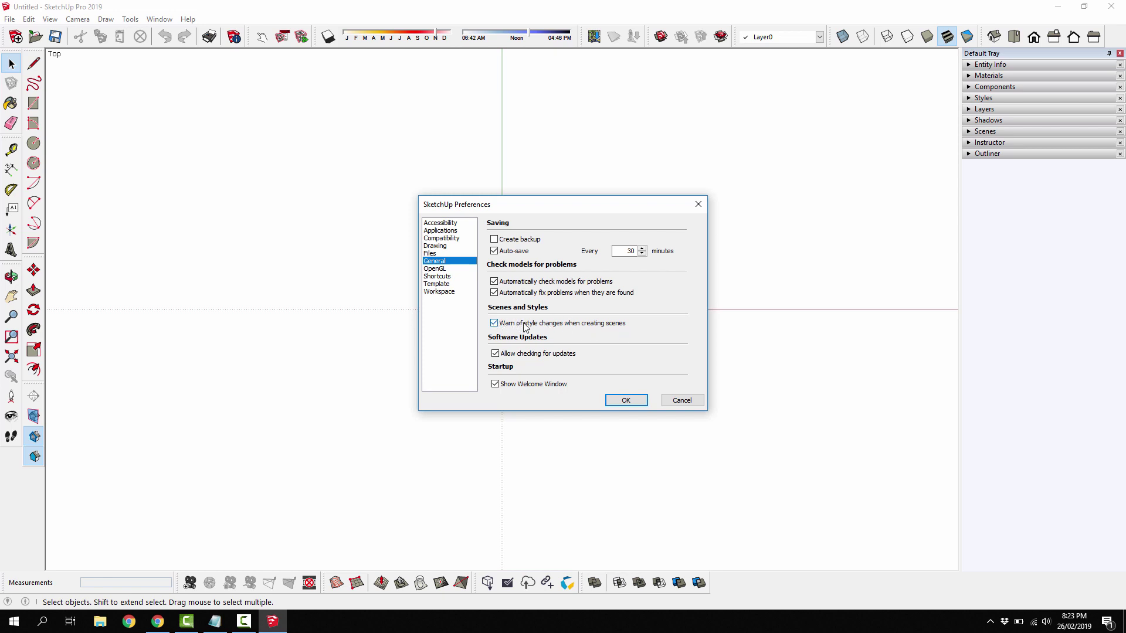
- Review the Drawing preferences page, then close Preferences with OK
click(434, 246)
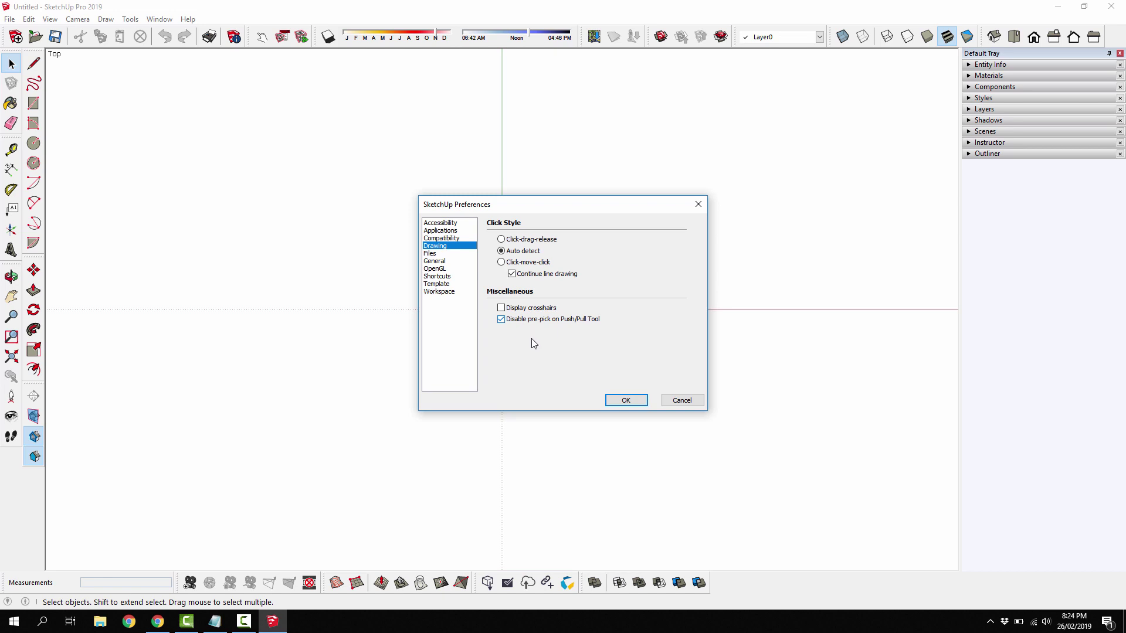
click(634, 404)
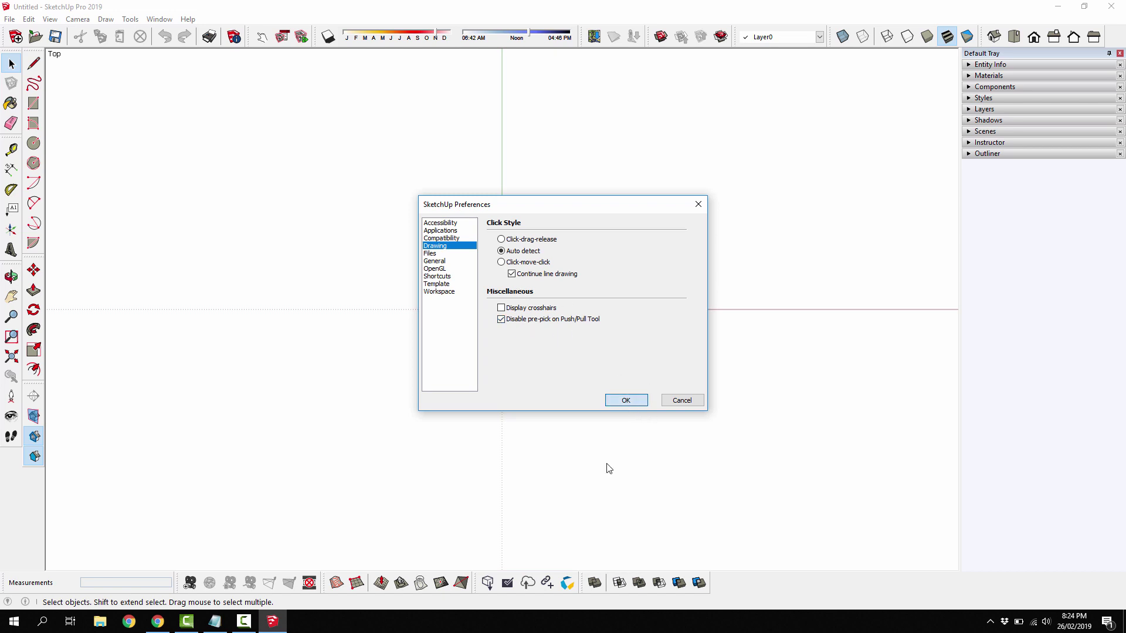
click(159, 19)
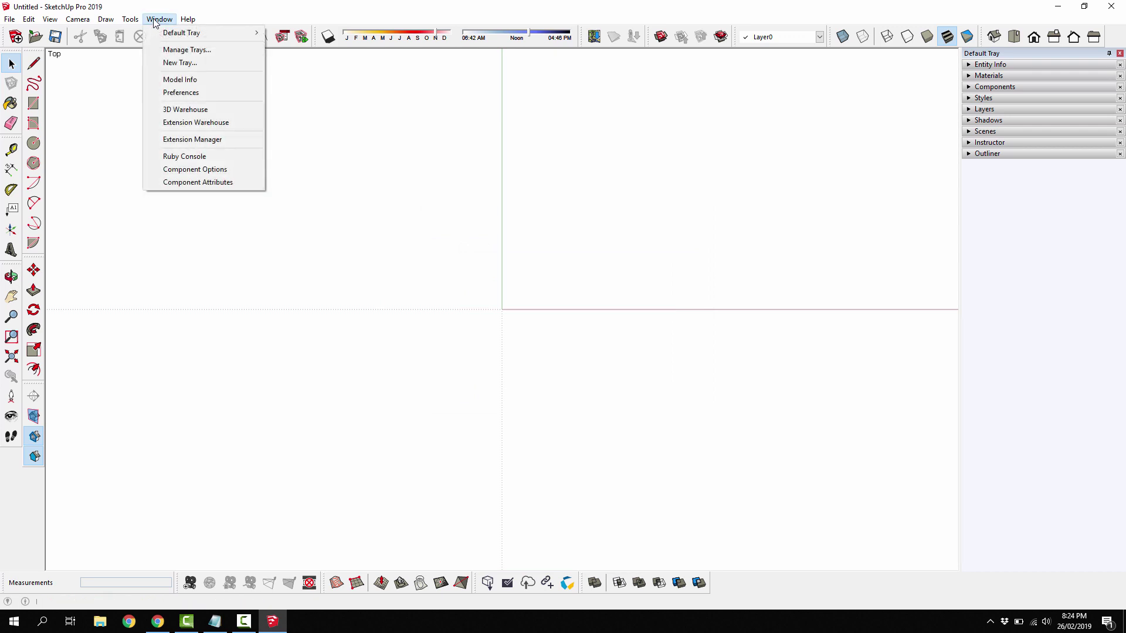
click(160, 81)
drag(138, 37, 418, 176)
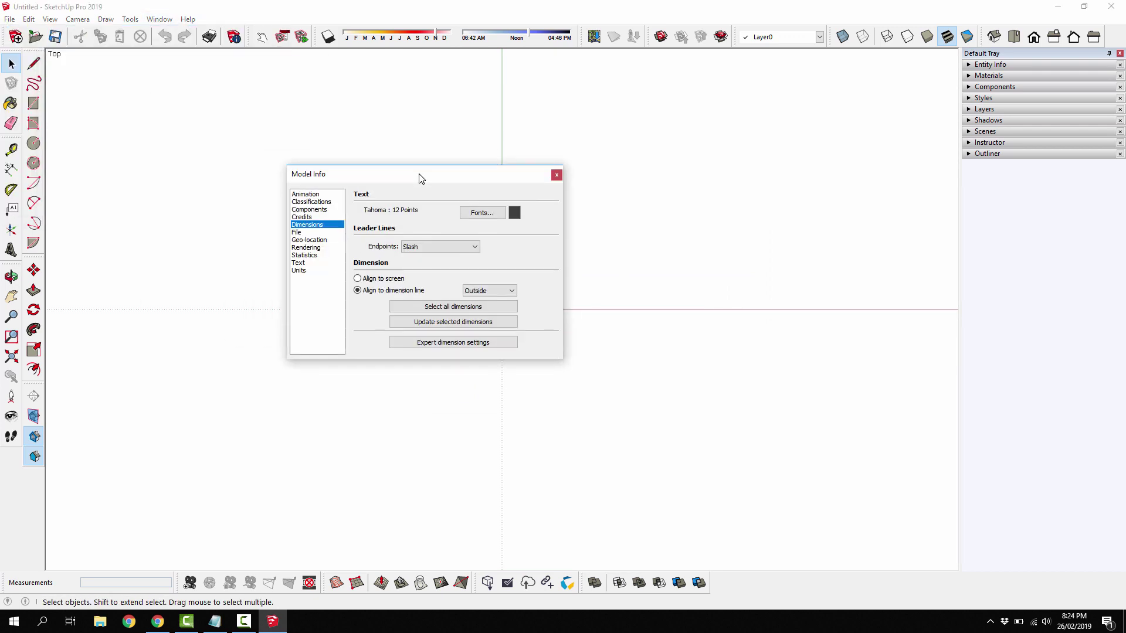
click(300, 270)
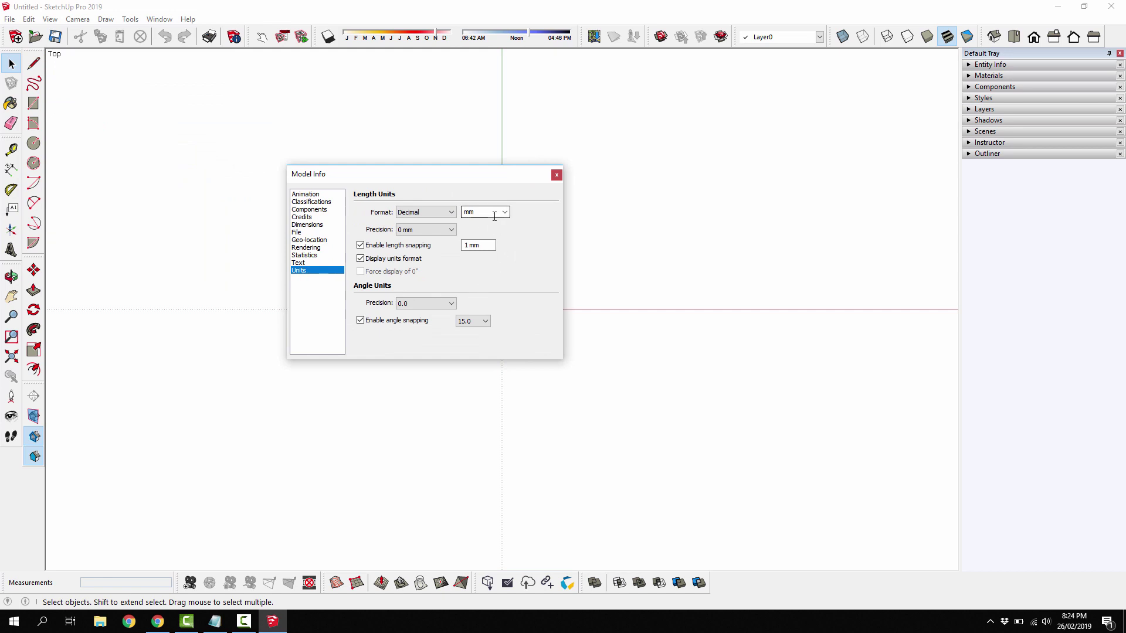
click(445, 230)
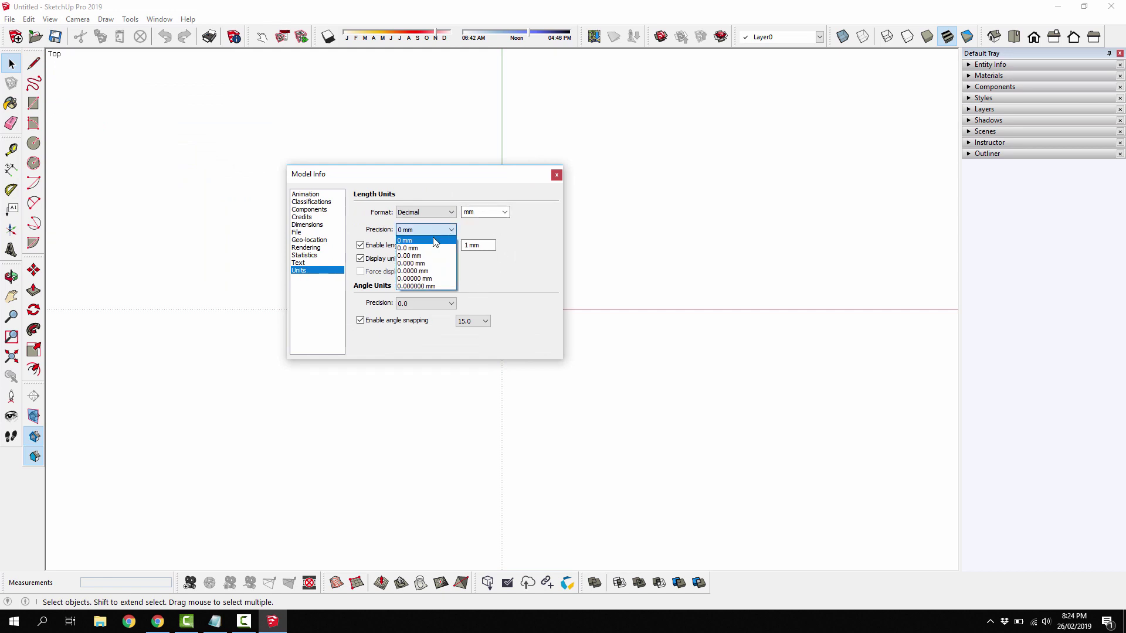
click(434, 240)
click(422, 231)
click(426, 239)
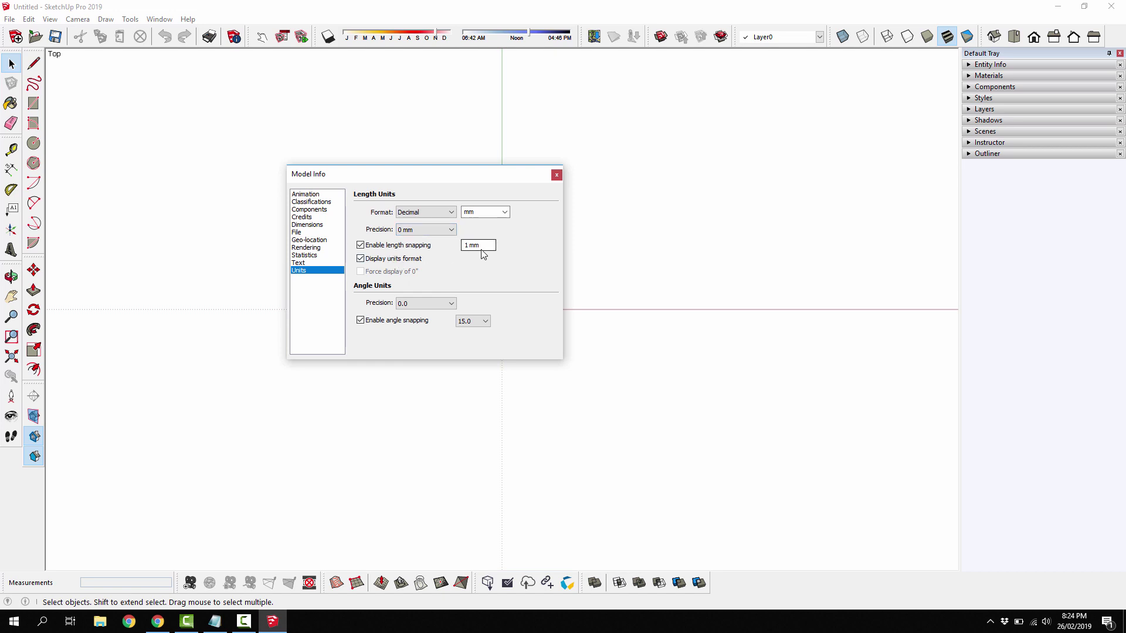
click(554, 174)
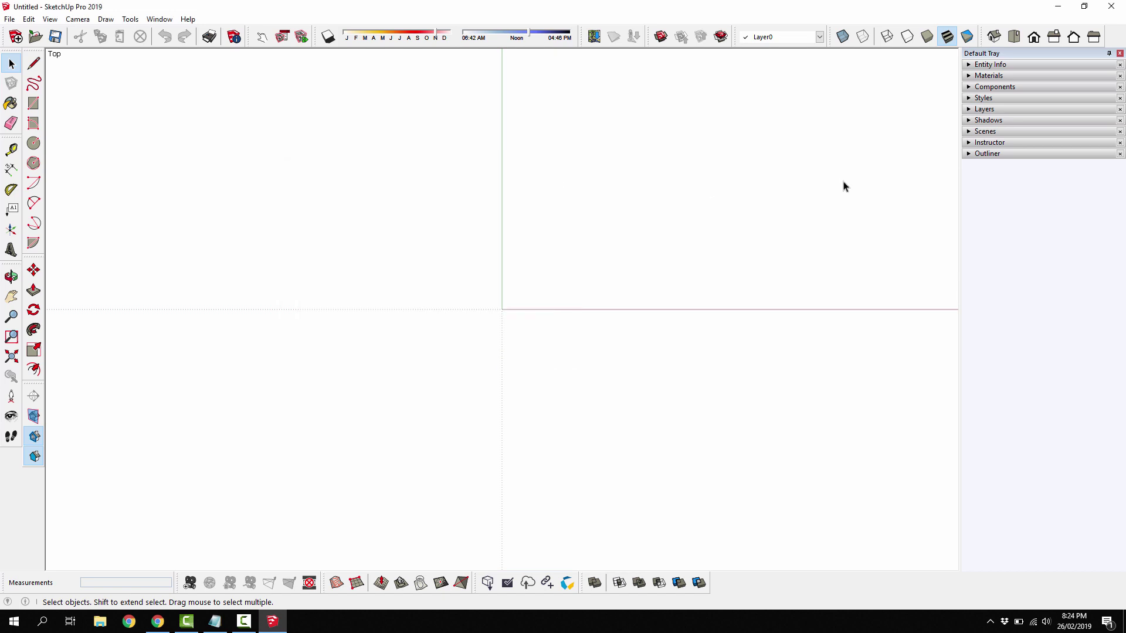
- Set the In Model style's Edge Profiles thickness to 1 in the Styles tray
click(982, 98)
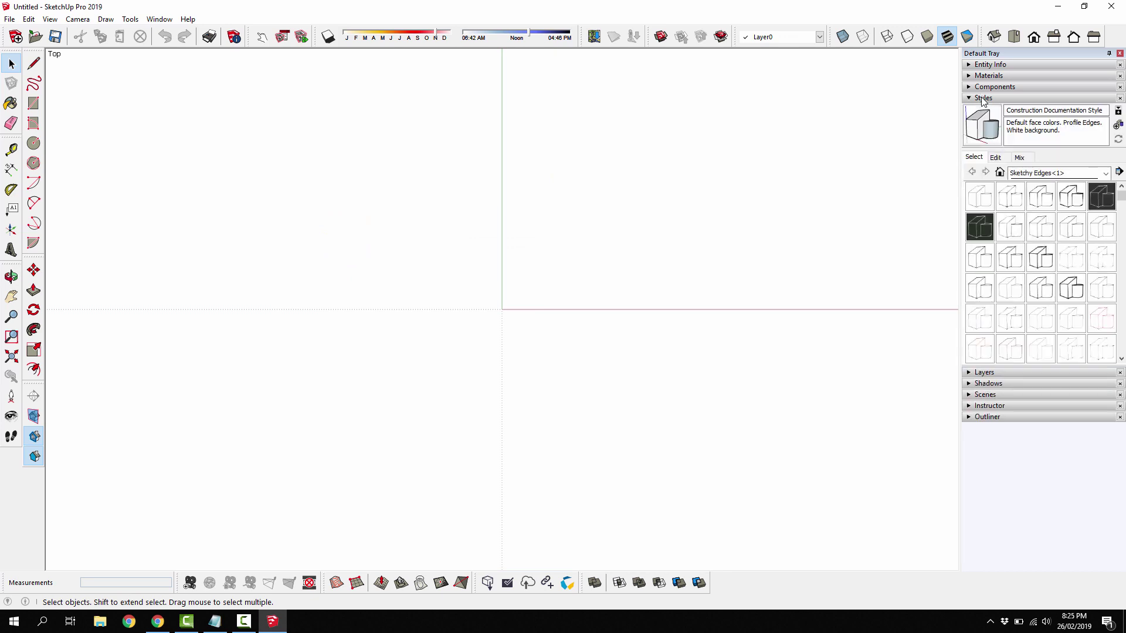
click(1000, 172)
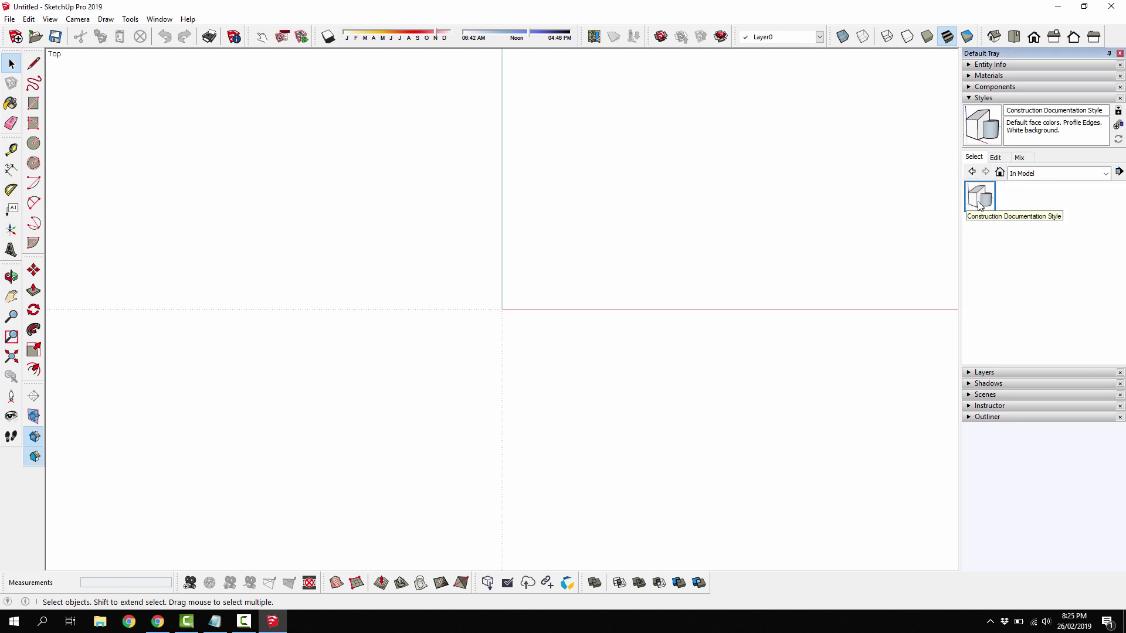
click(1006, 159)
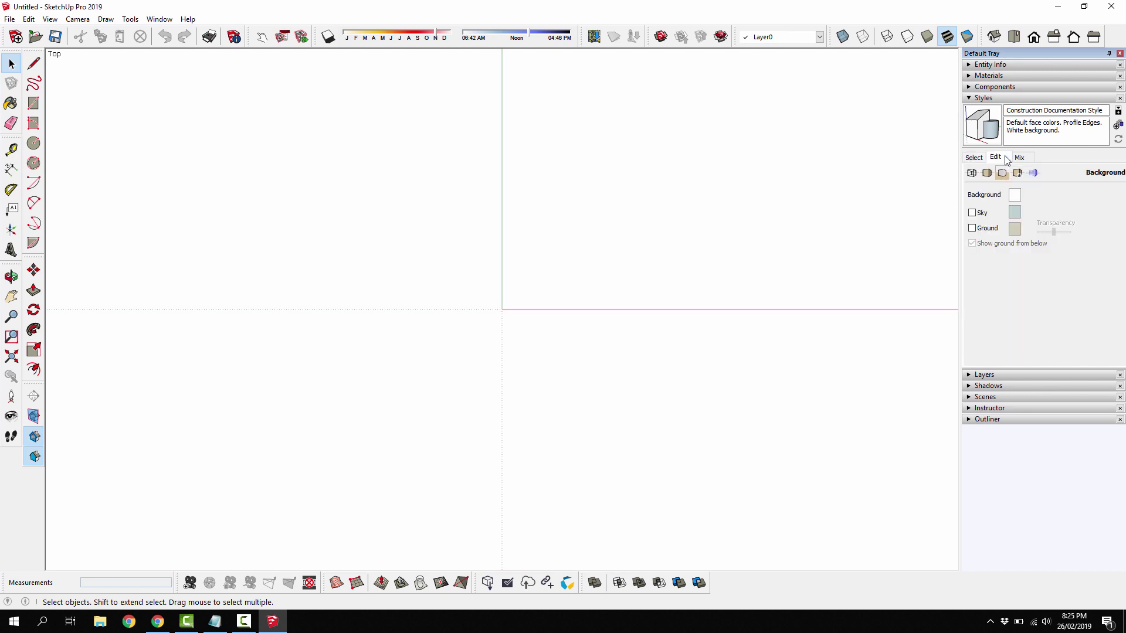
click(971, 174)
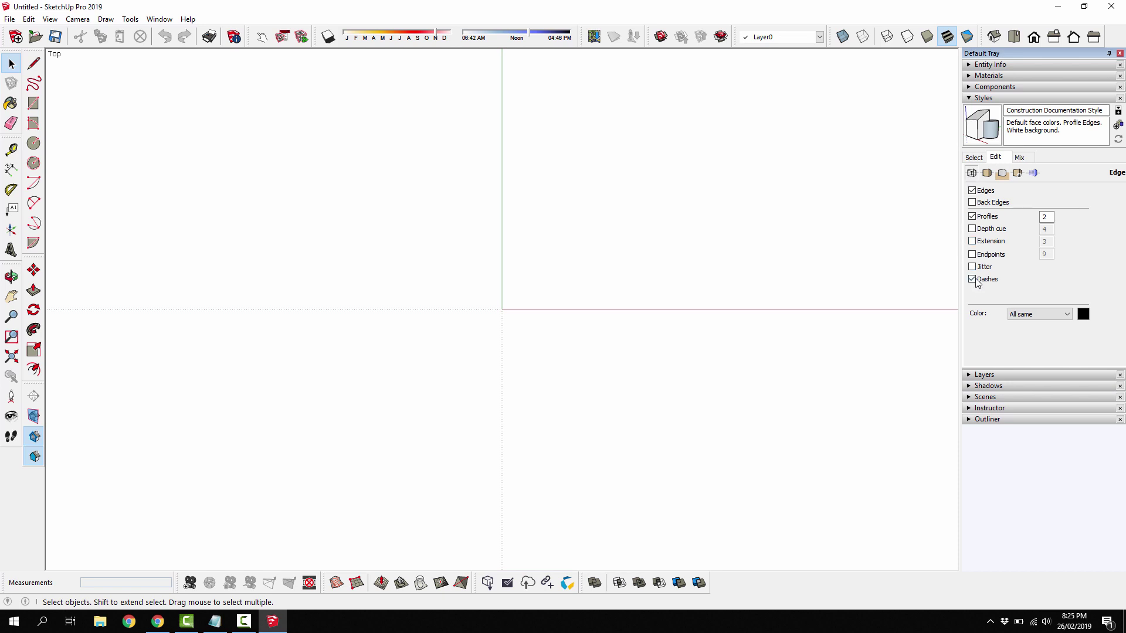
drag(1045, 217, 1036, 216)
text(1)
key(Return)
- Set the style's front face colour to a light cream in Face settings
click(988, 173)
click(1056, 193)
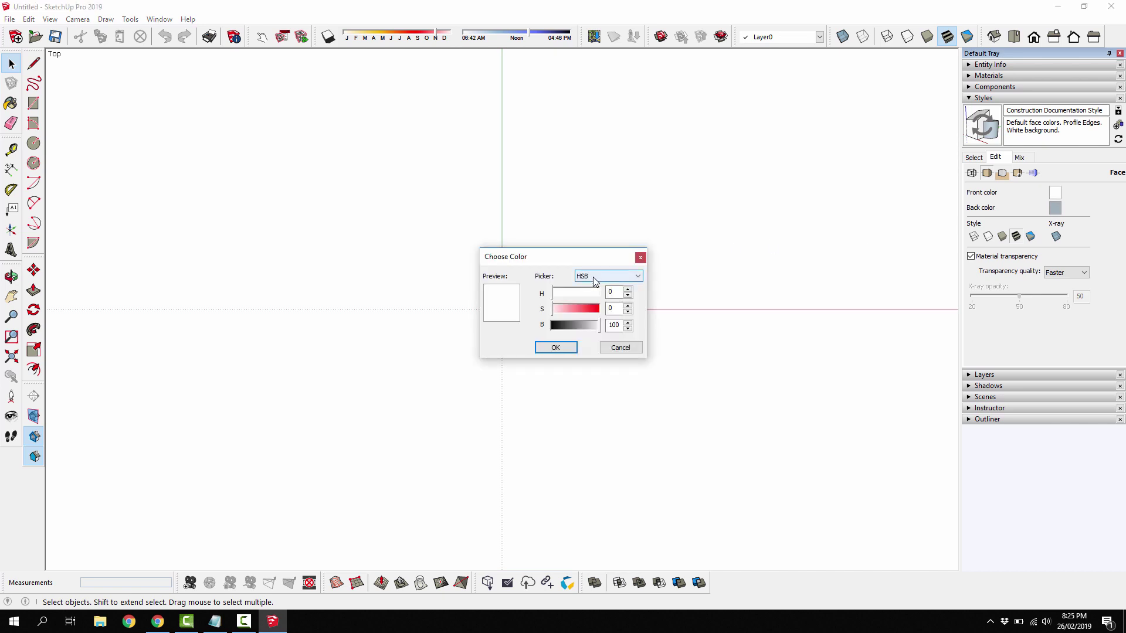
click(593, 278)
click(593, 305)
click(561, 293)
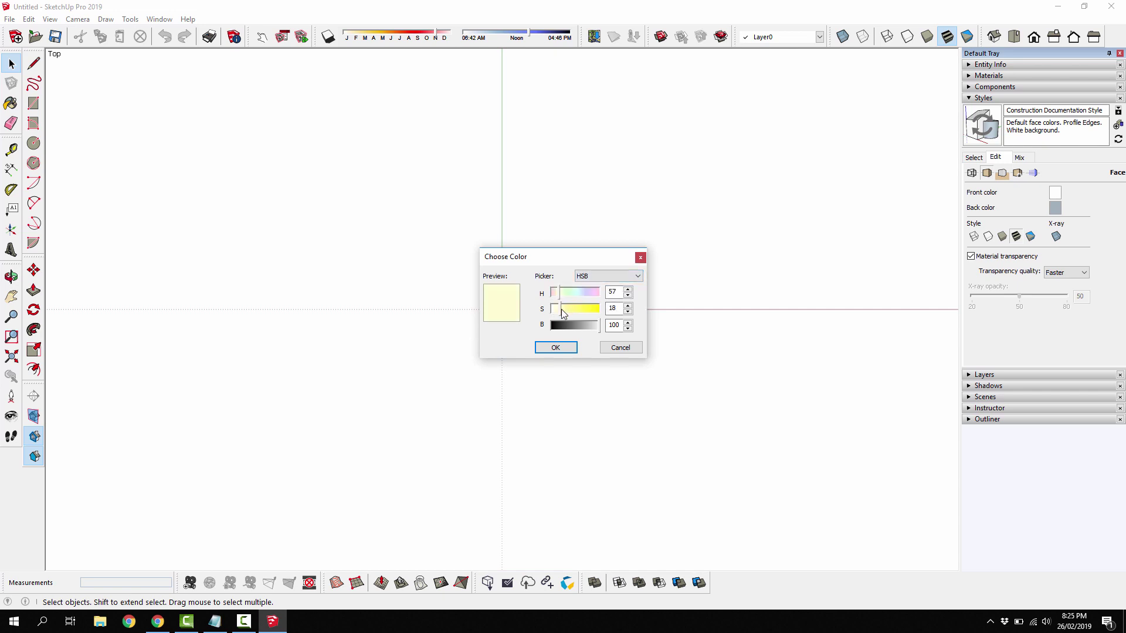
click(557, 294)
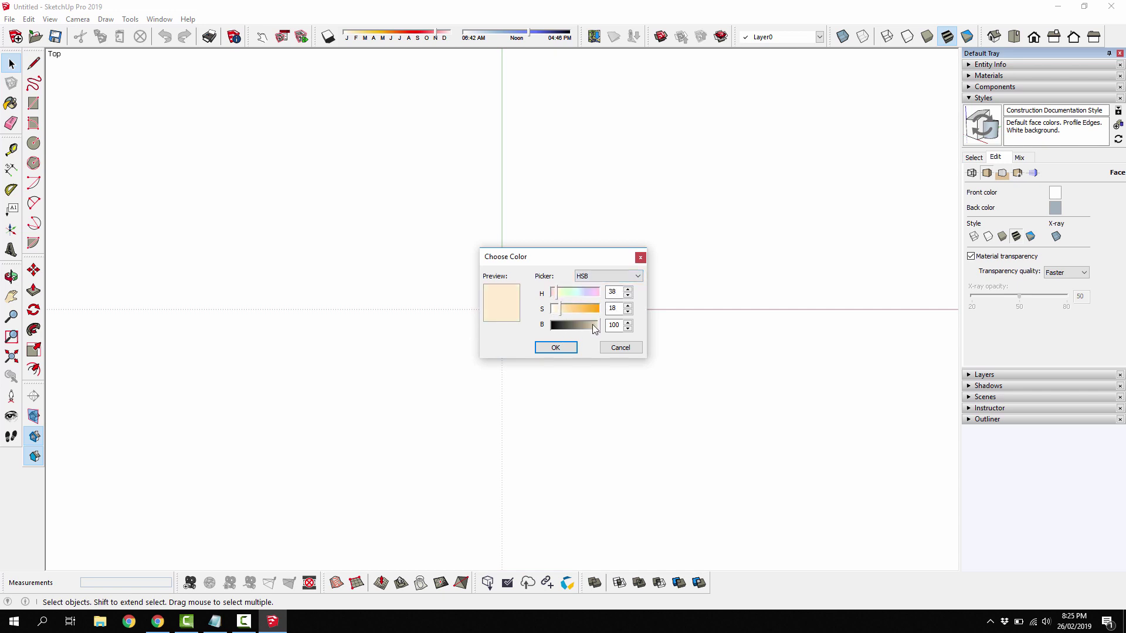
double_click(613, 293)
text(40)
key(Tab)
text(40)
key(BackSpace)
text(20)
click(555, 347)
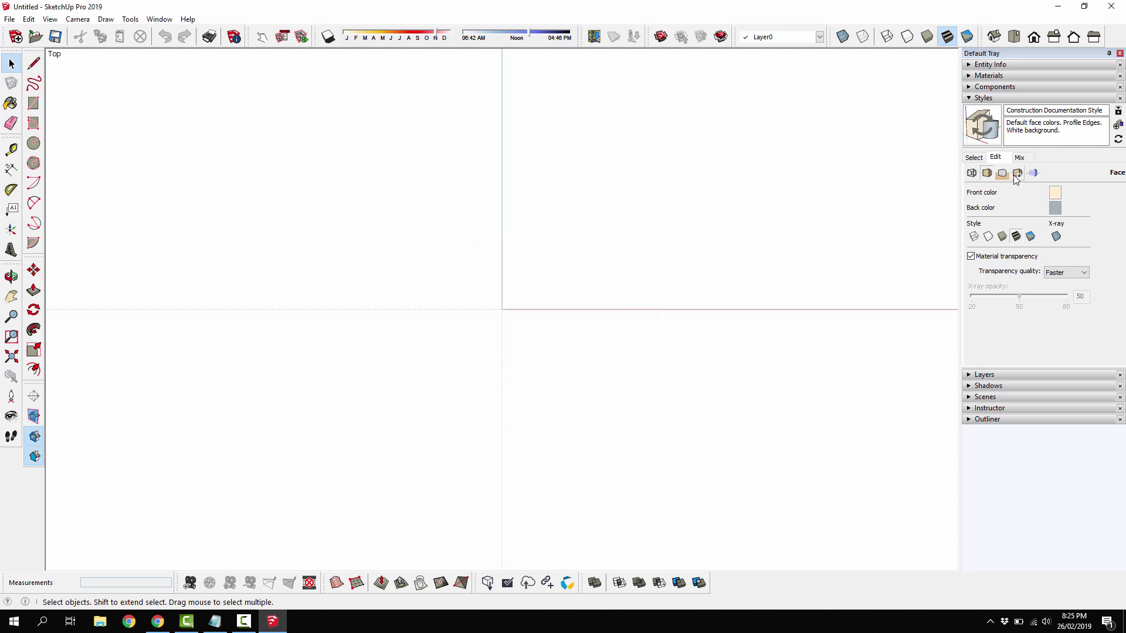
- Set the back face colour to the same cream, HSB 40/20/100
click(1050, 210)
drag(619, 291, 605, 292)
text(40)
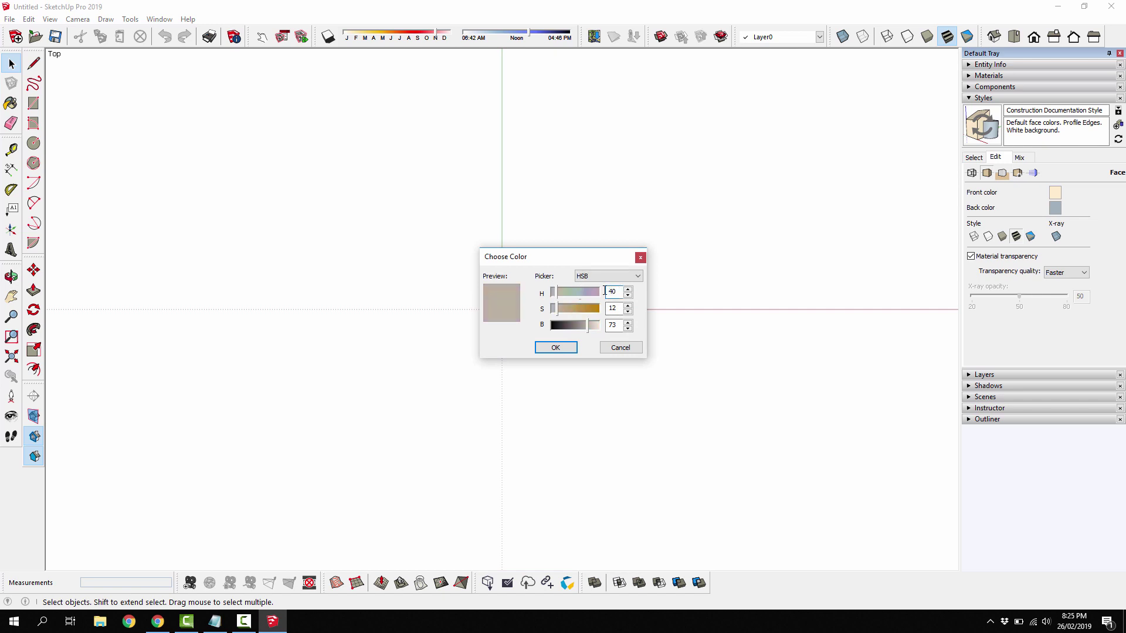
key(Tab)
text(0)
key(Tab)
text(100)
click(600, 278)
click(600, 278)
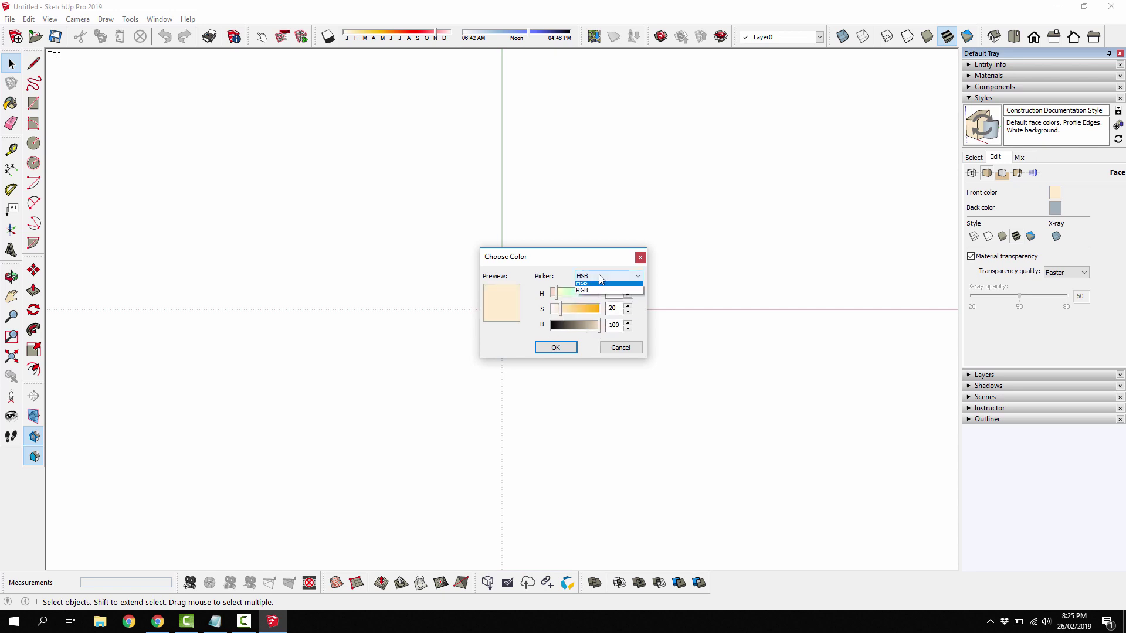
click(608, 277)
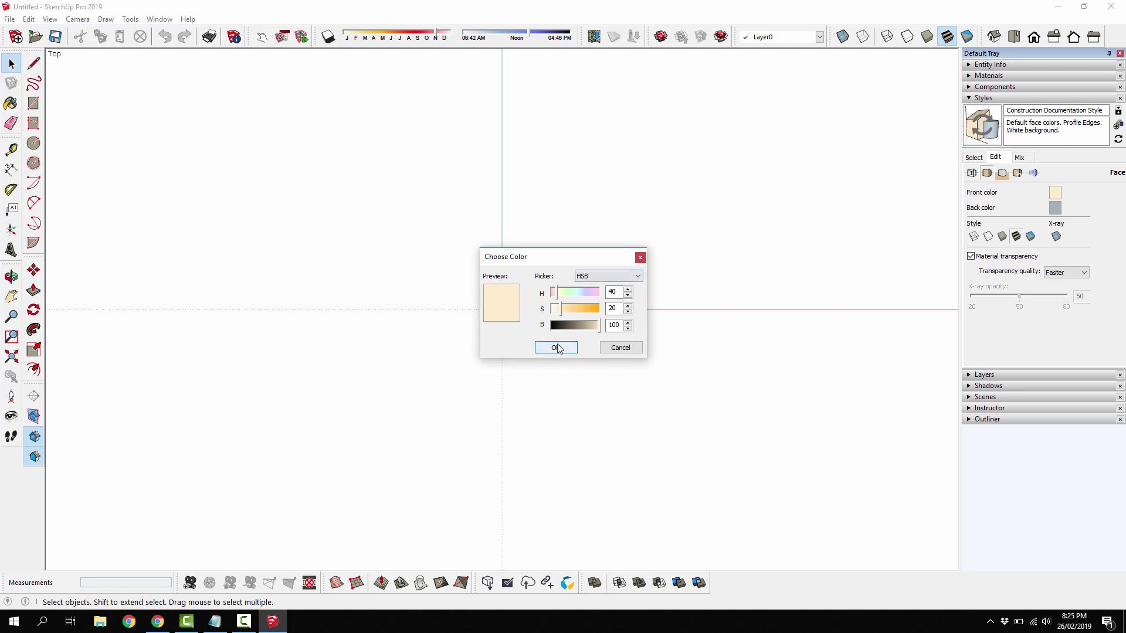
click(555, 347)
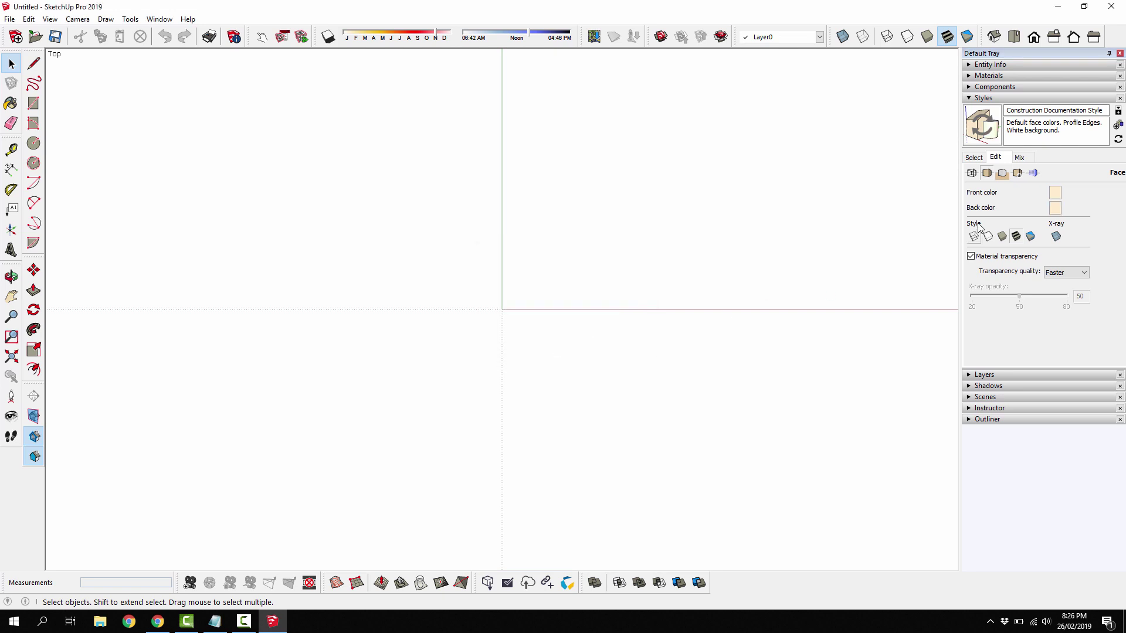
- Check the style's Background settings and confirm the background colour stays plain white
click(1003, 173)
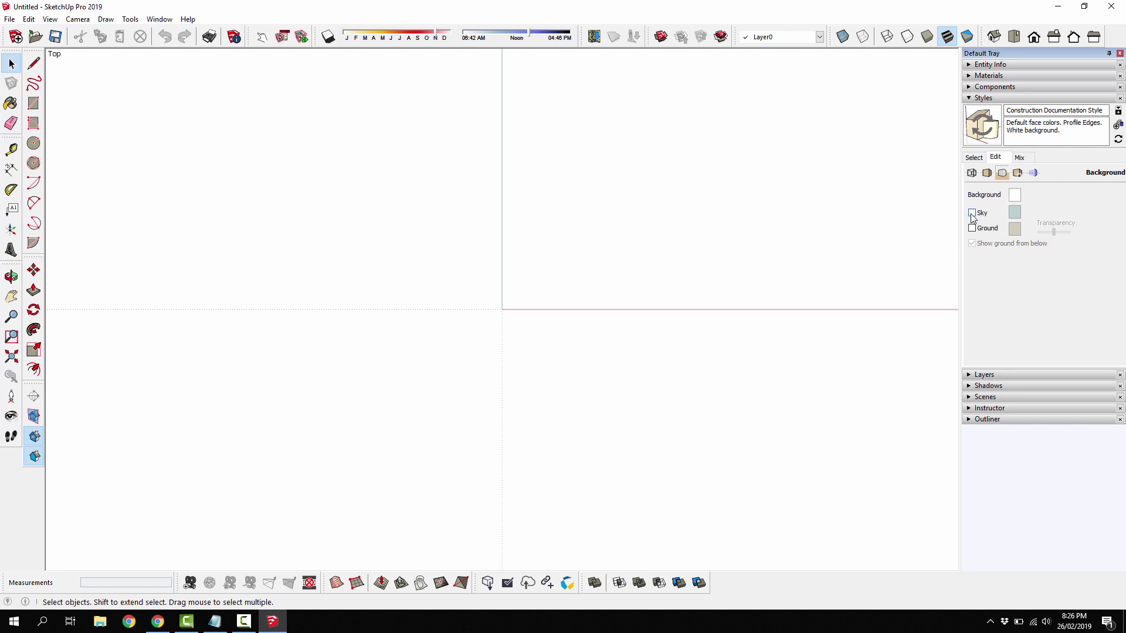
click(1014, 196)
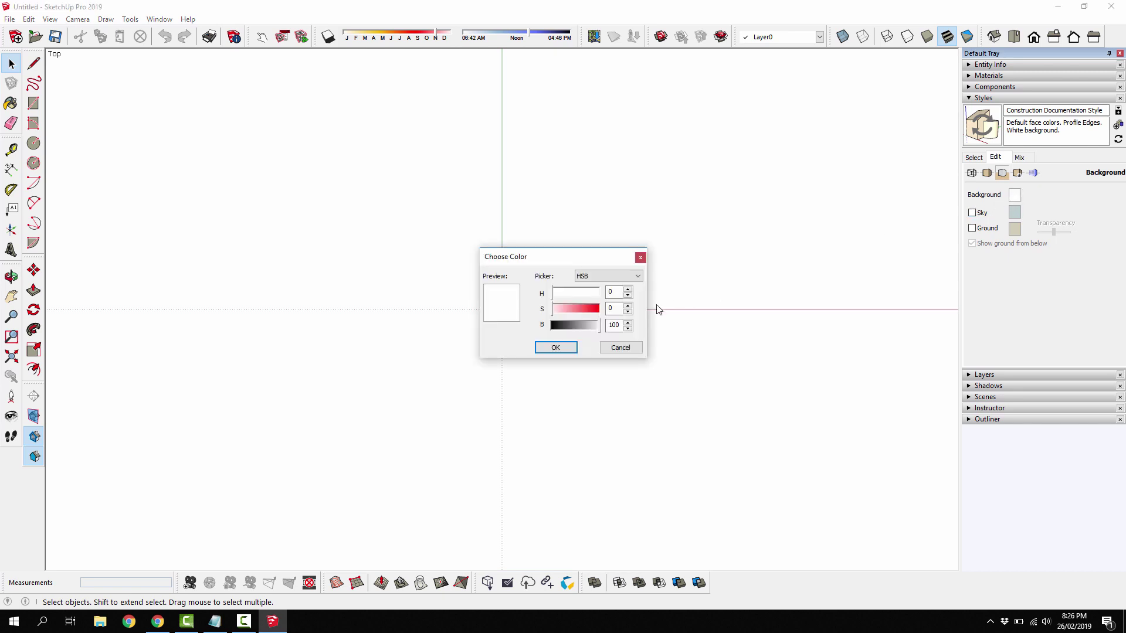
click(557, 347)
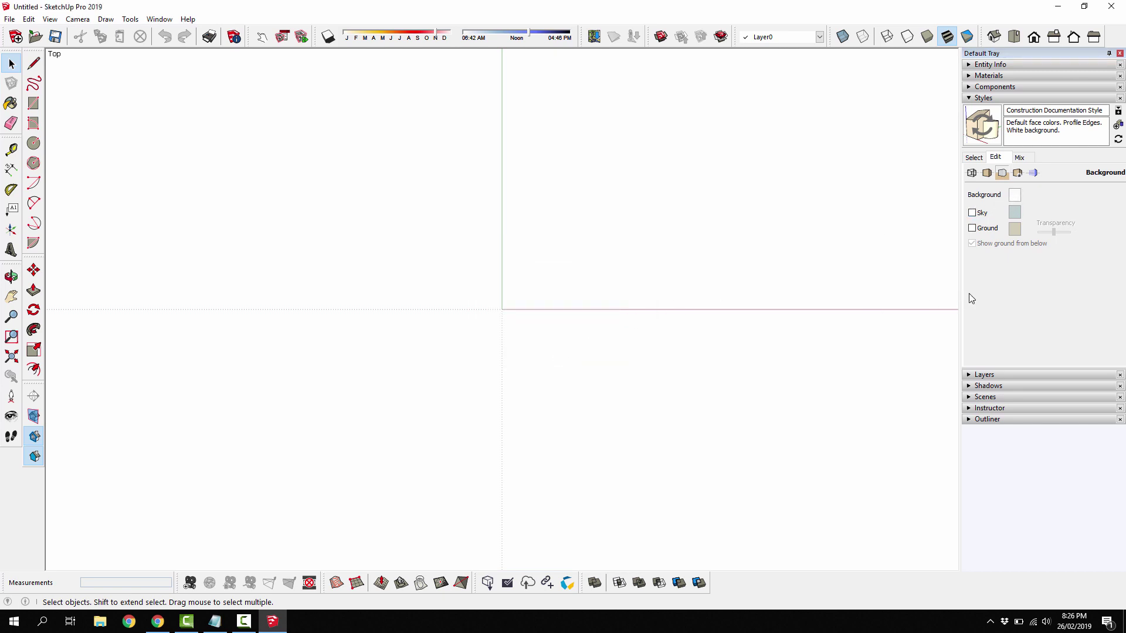
- Add the 'PCS Logo Dark Two Line' image from PCS Resources > LOGOS as a new watermark
click(1017, 173)
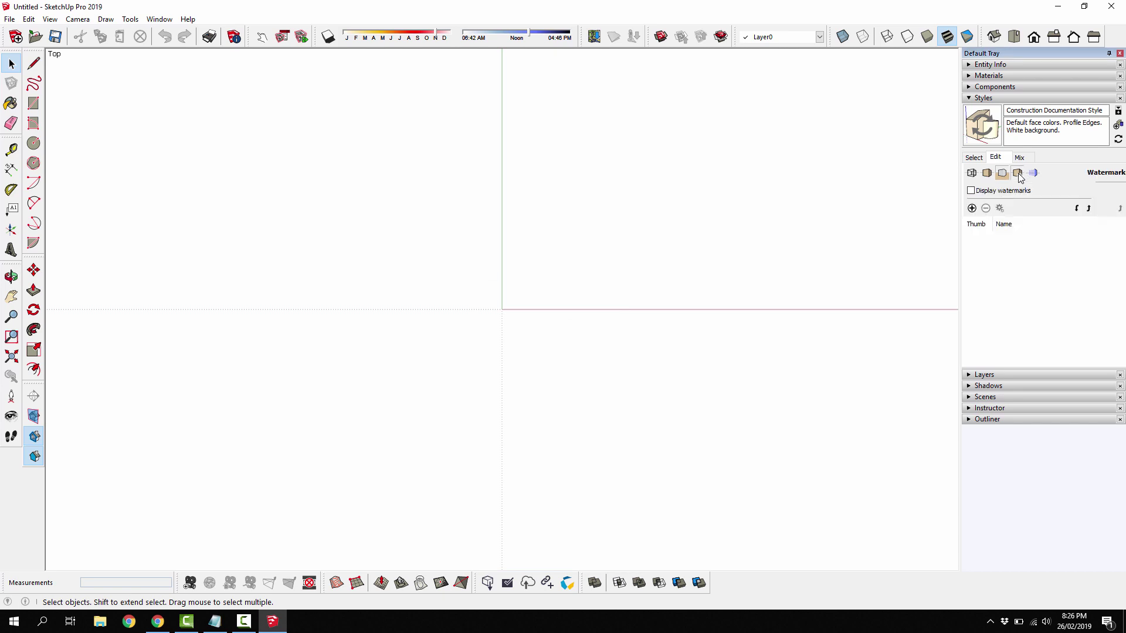
click(973, 209)
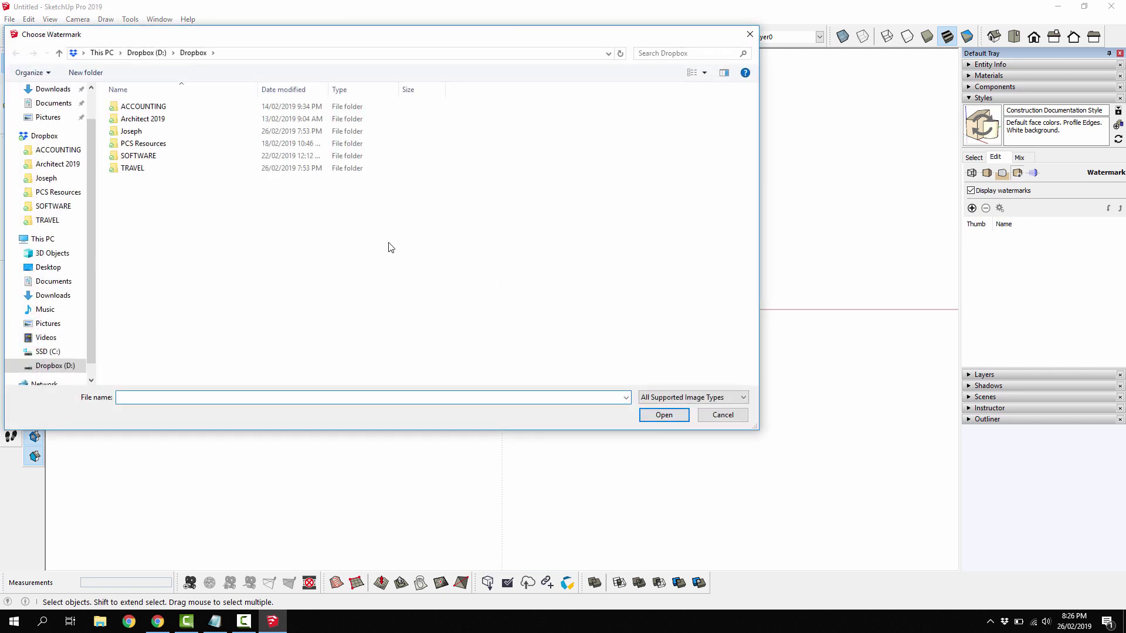
click(152, 147)
double_click(152, 147)
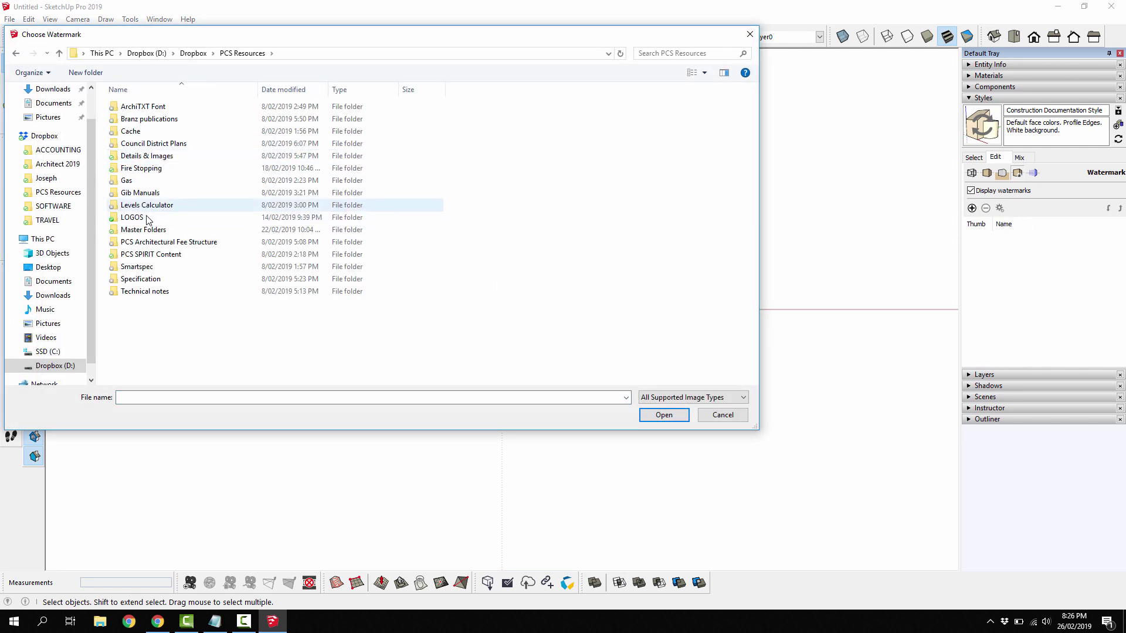
double_click(161, 218)
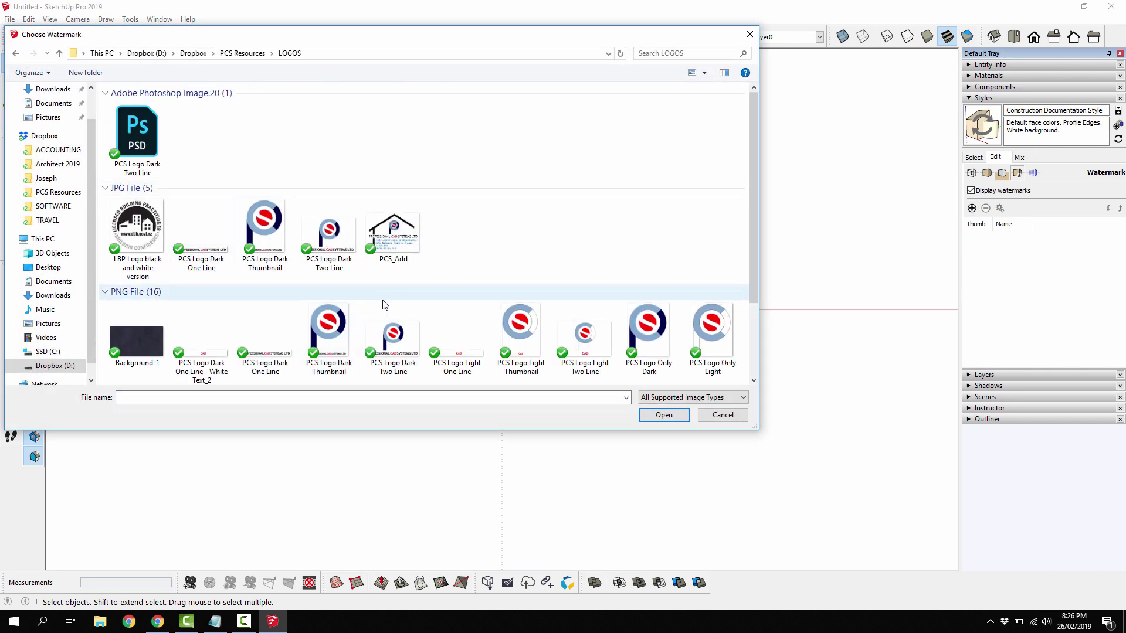
scroll(384, 304, down, 2)
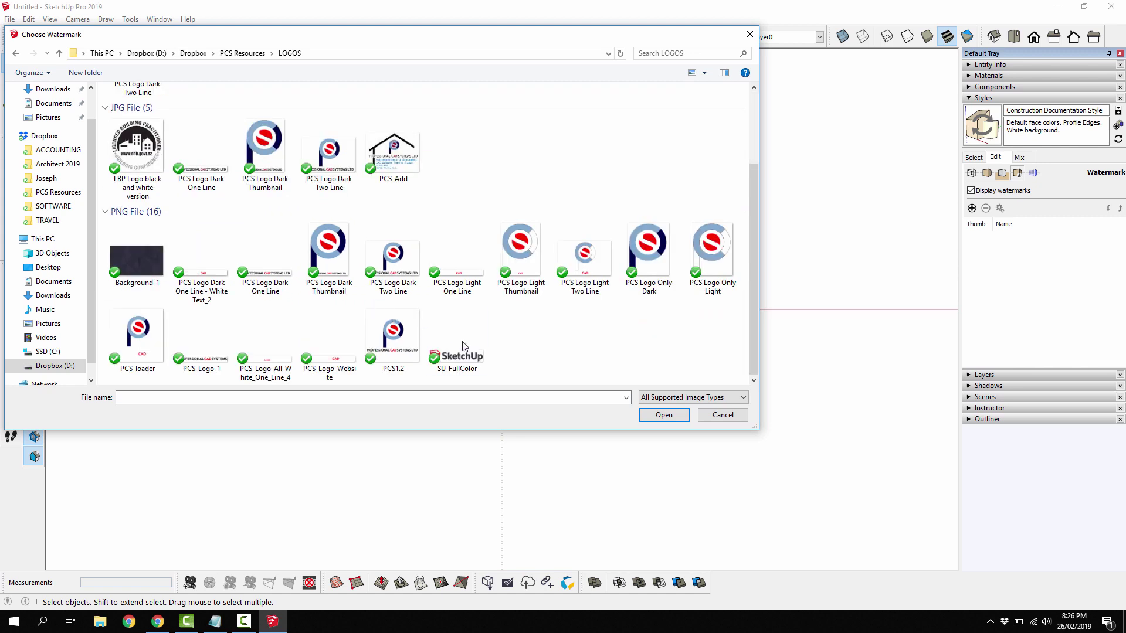
click(394, 255)
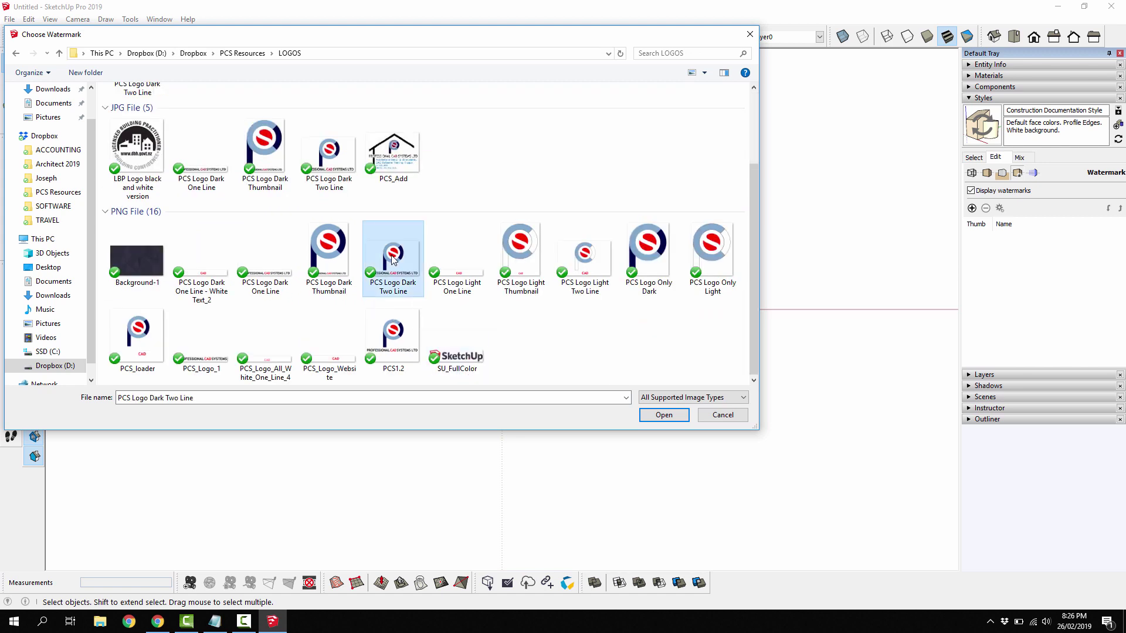
click(666, 417)
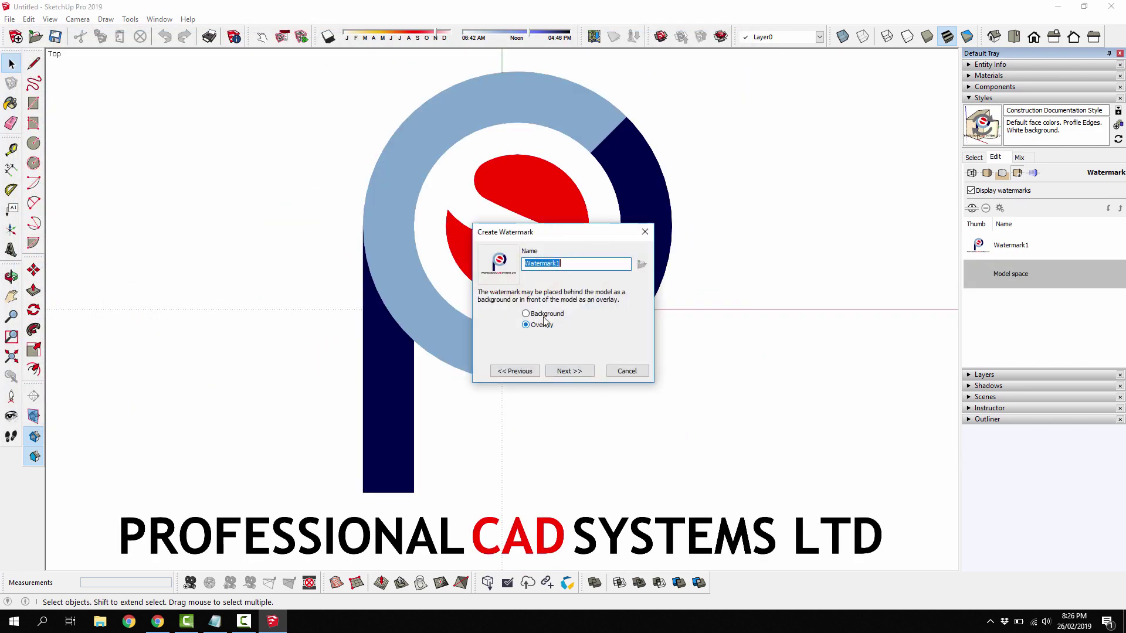
- Make Watermark1 fainter, position it small in the screen's bottom-right corner, and finish
click(567, 372)
click(572, 353)
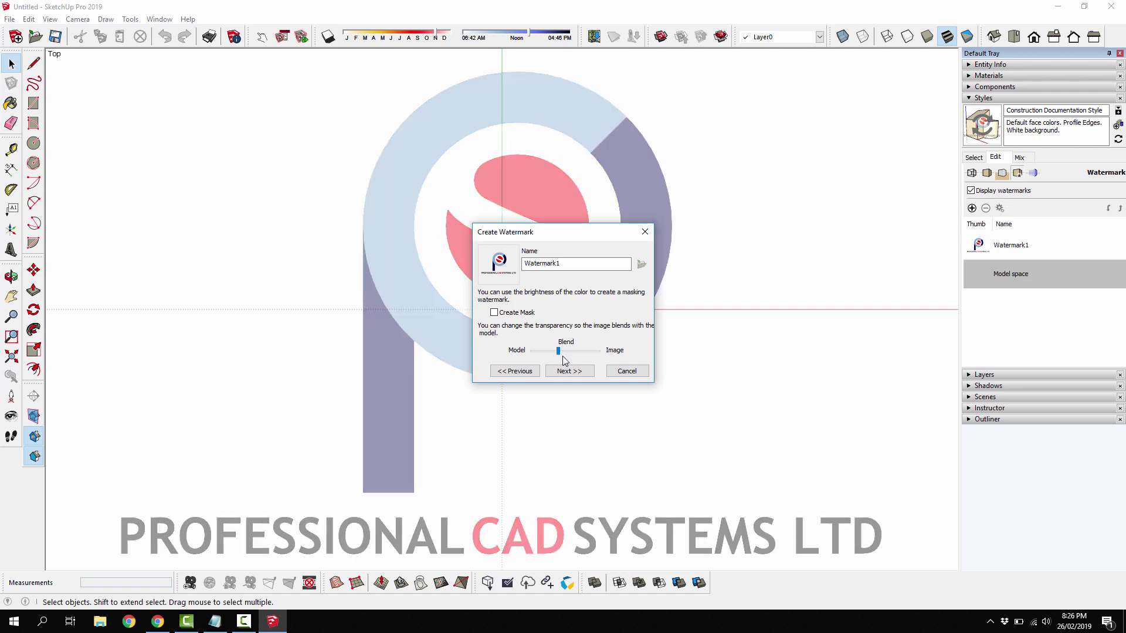
click(567, 370)
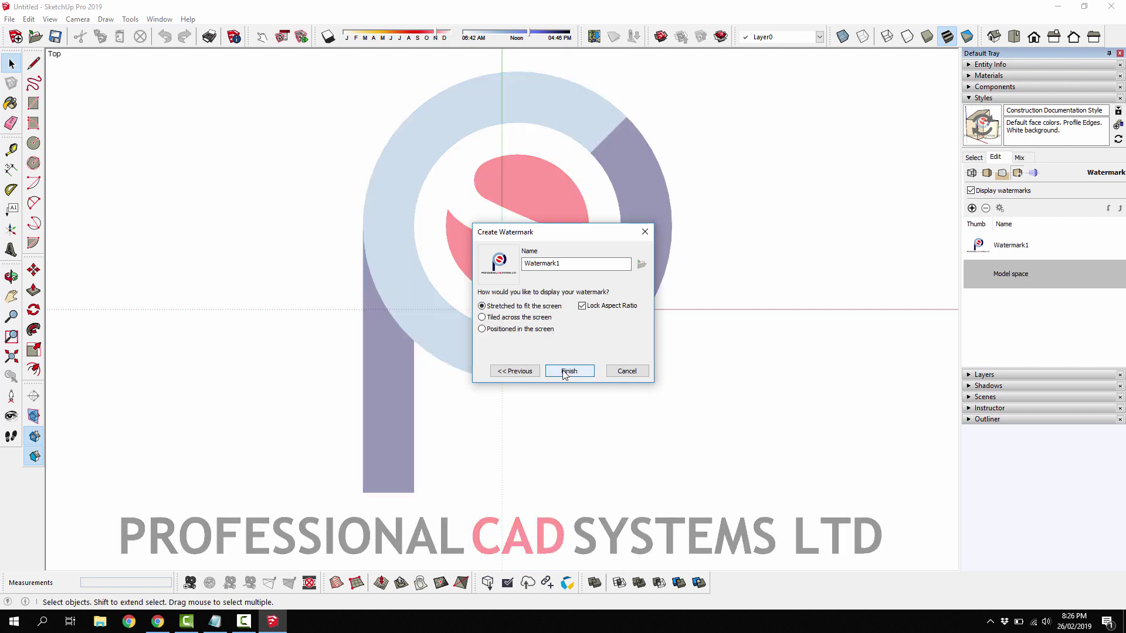
click(524, 330)
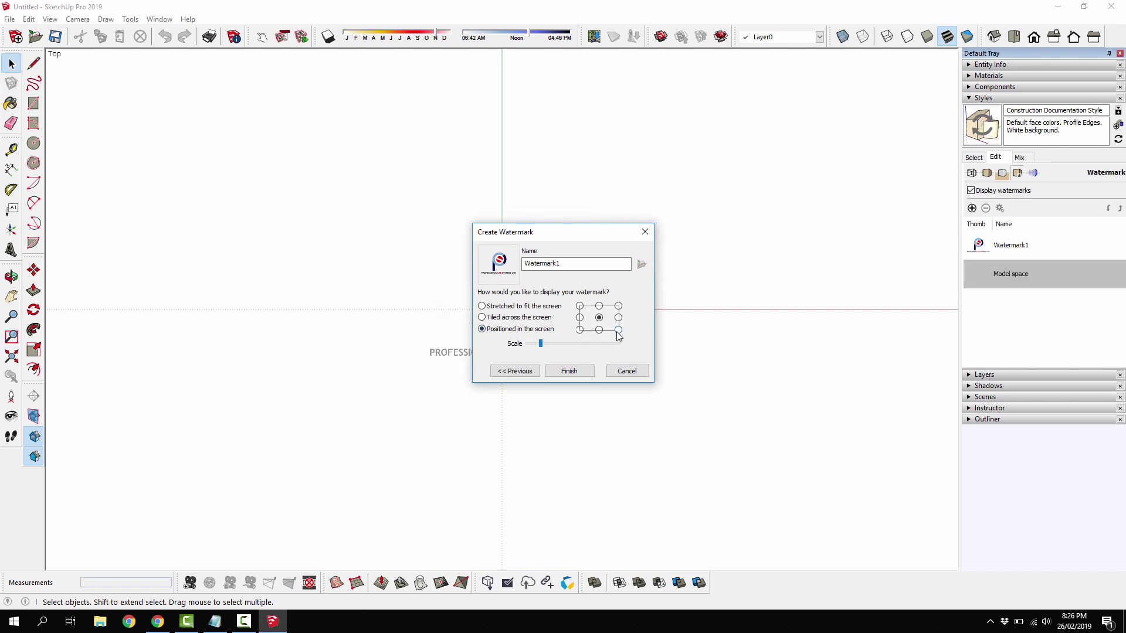
click(618, 331)
click(545, 345)
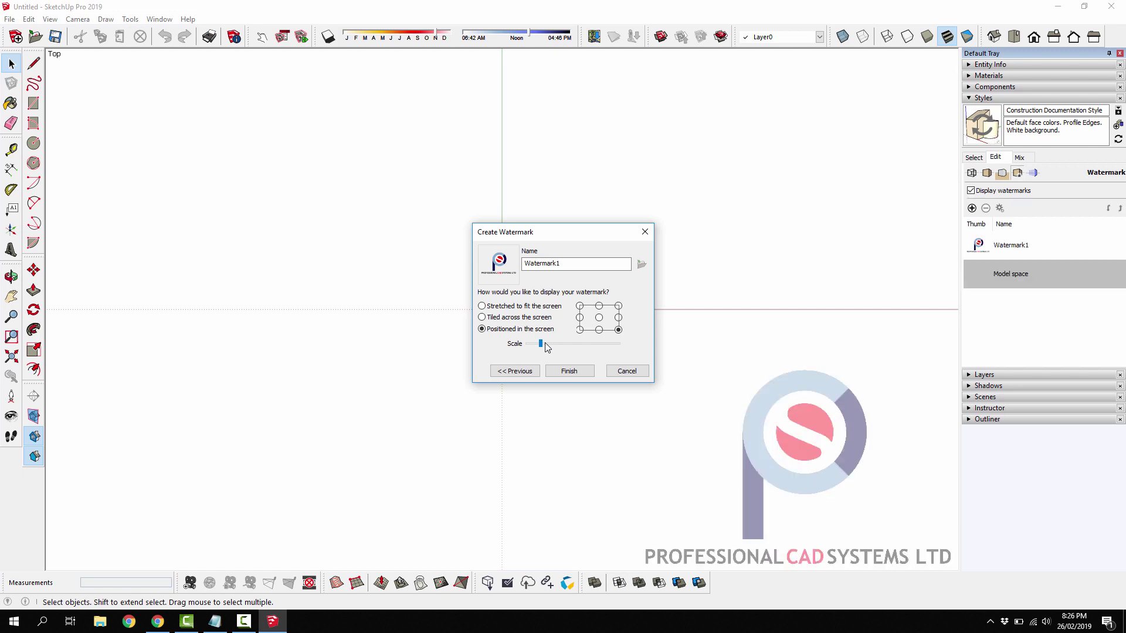
click(545, 346)
click(569, 371)
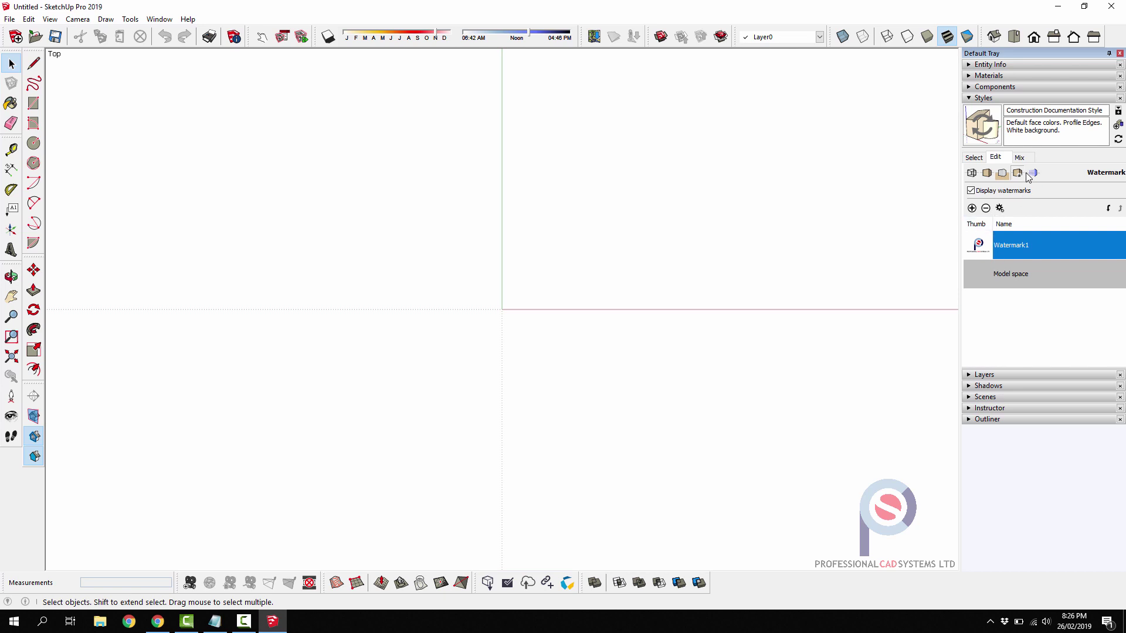
- Set the section line width to 1 and the section fill colour to near-black
click(1034, 174)
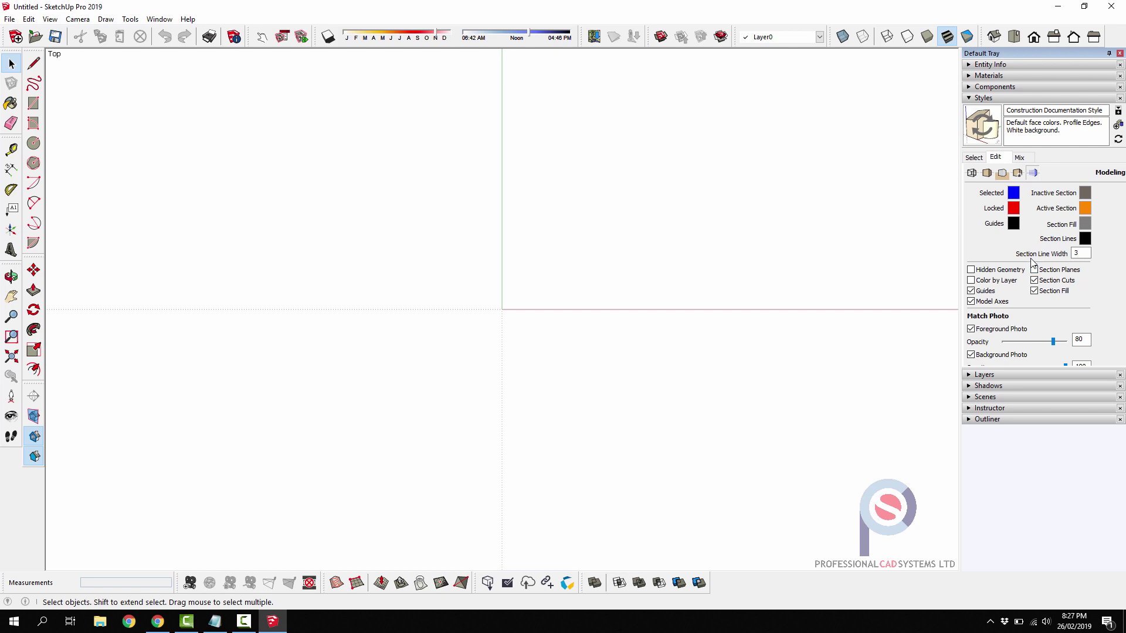
click(1074, 254)
click(1085, 225)
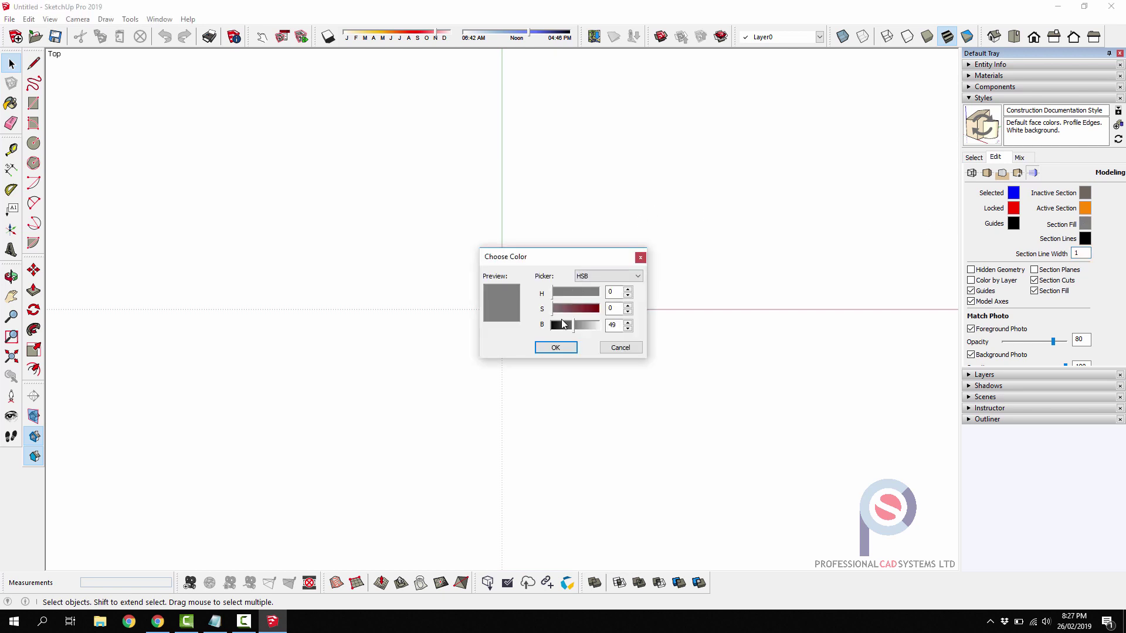
drag(561, 325, 557, 325)
drag(626, 325, 602, 325)
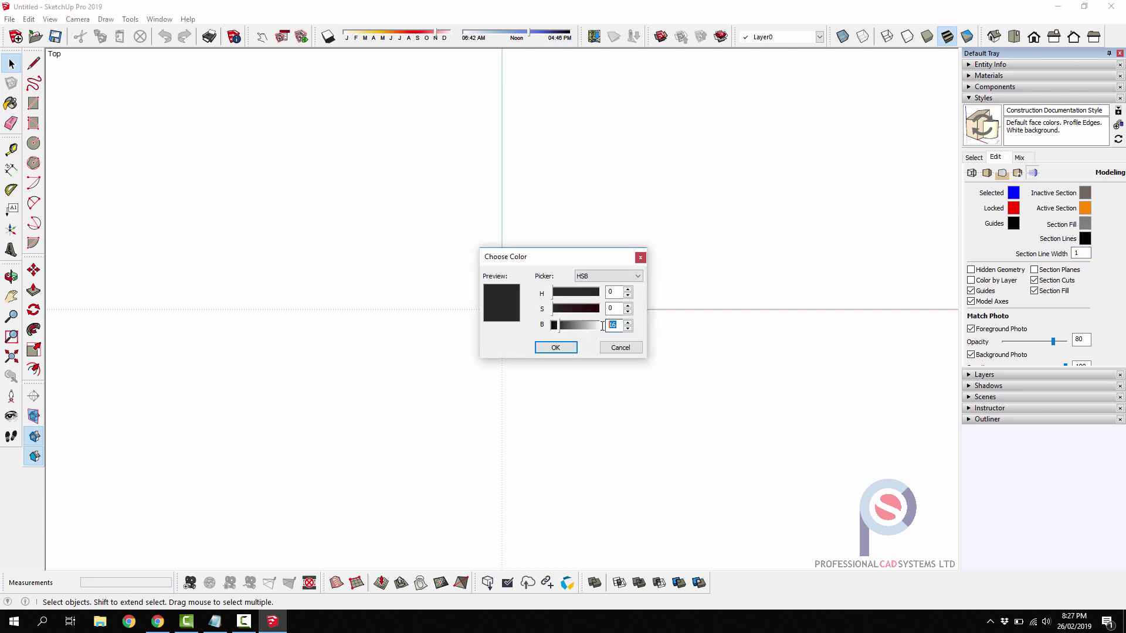
text(10)
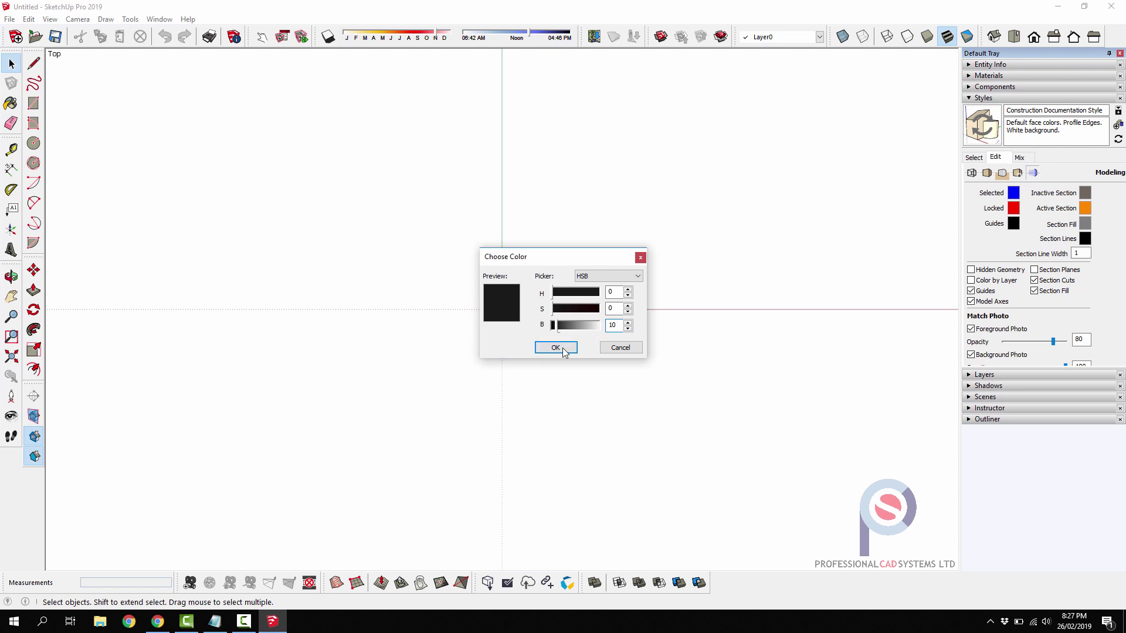
click(555, 348)
- Make the guides colour red and update the style with the changes
click(1013, 225)
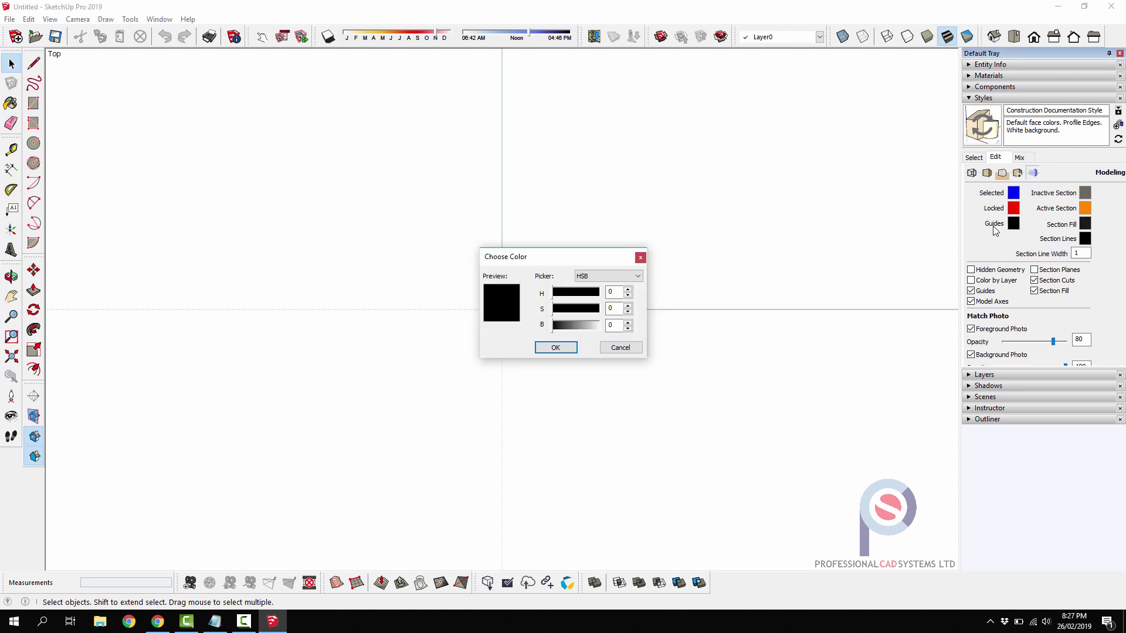
click(594, 332)
click(555, 347)
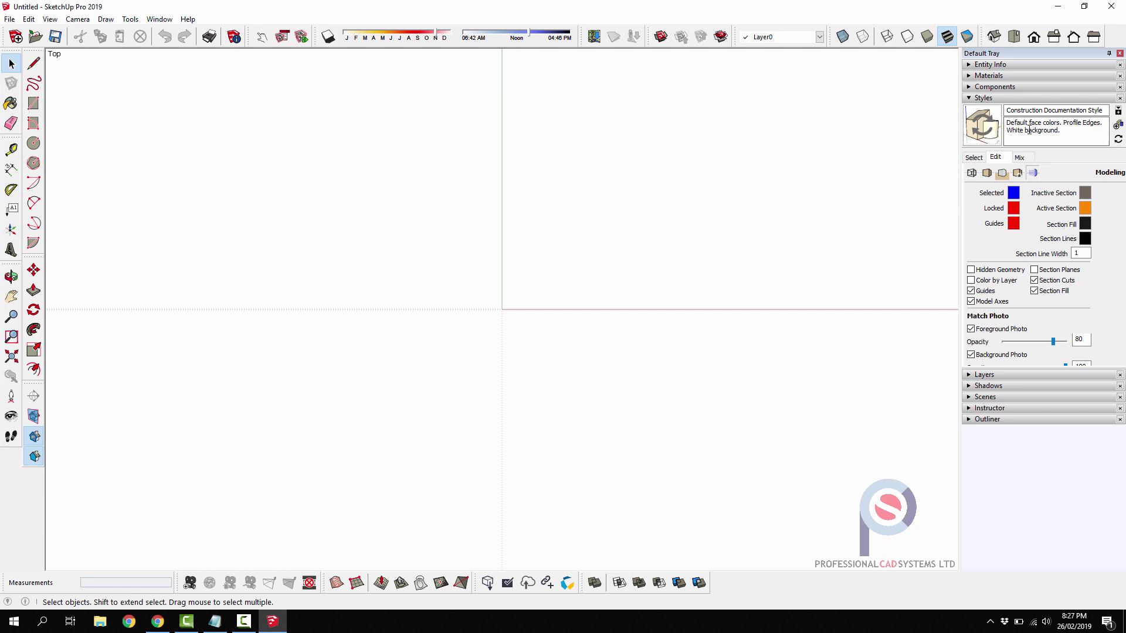
click(986, 128)
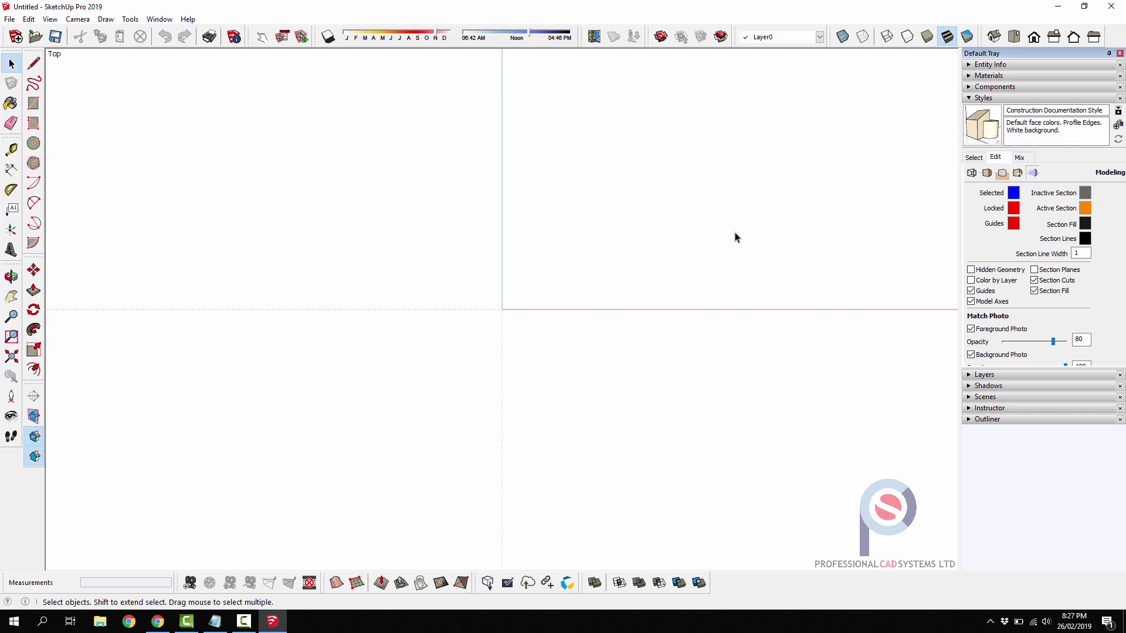
- Switch the model to the isometric standard view
click(977, 99)
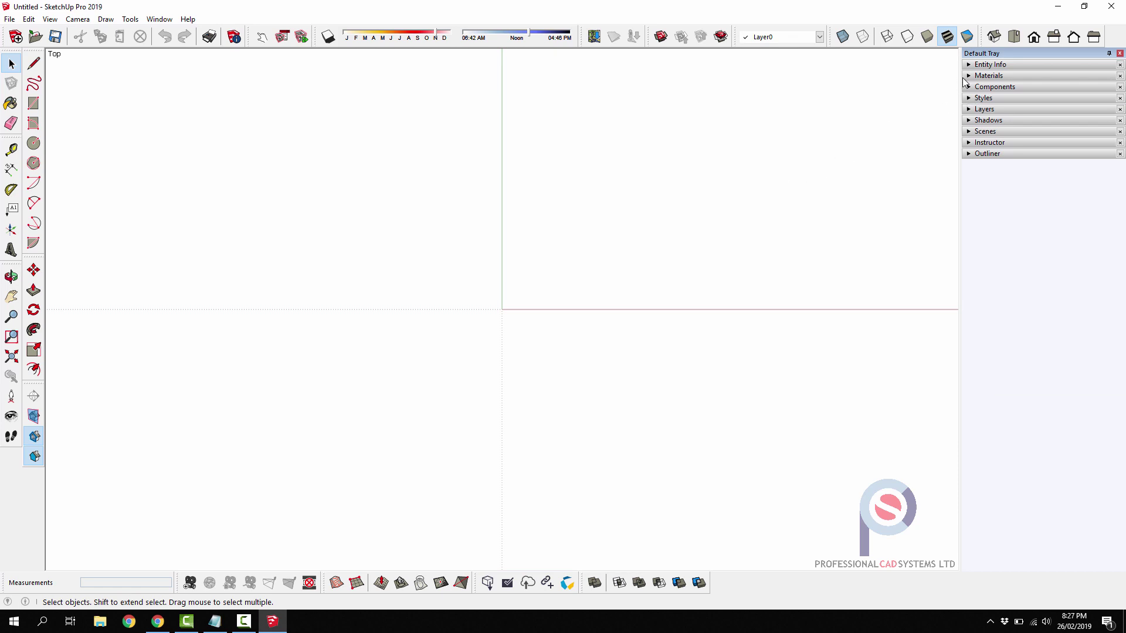
click(994, 40)
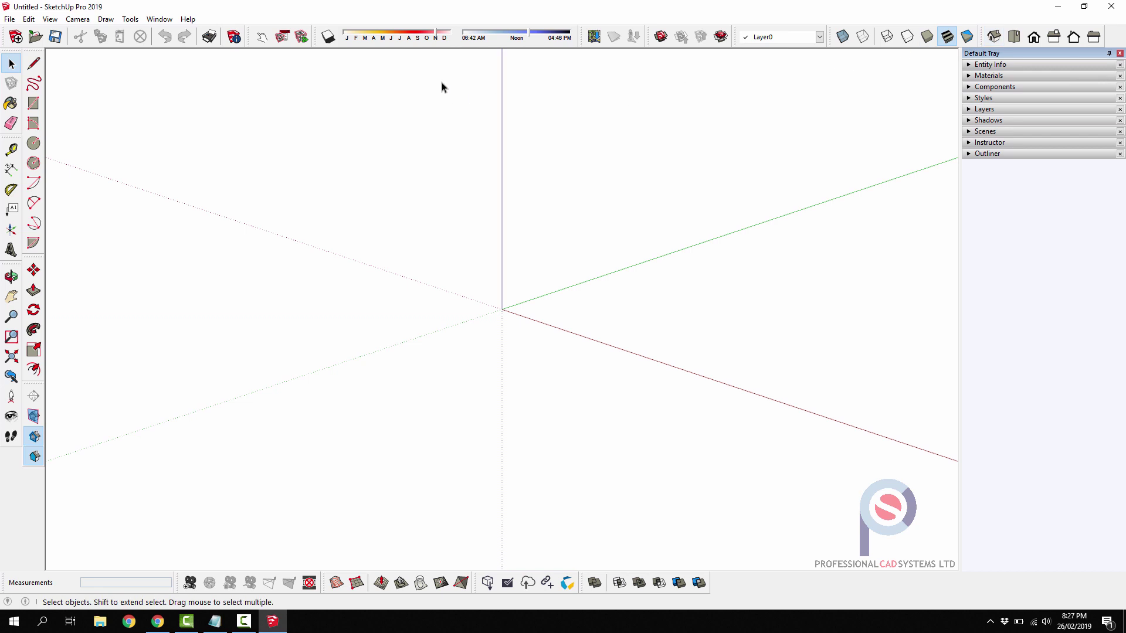
click(77, 18)
mouse_move(106, 58)
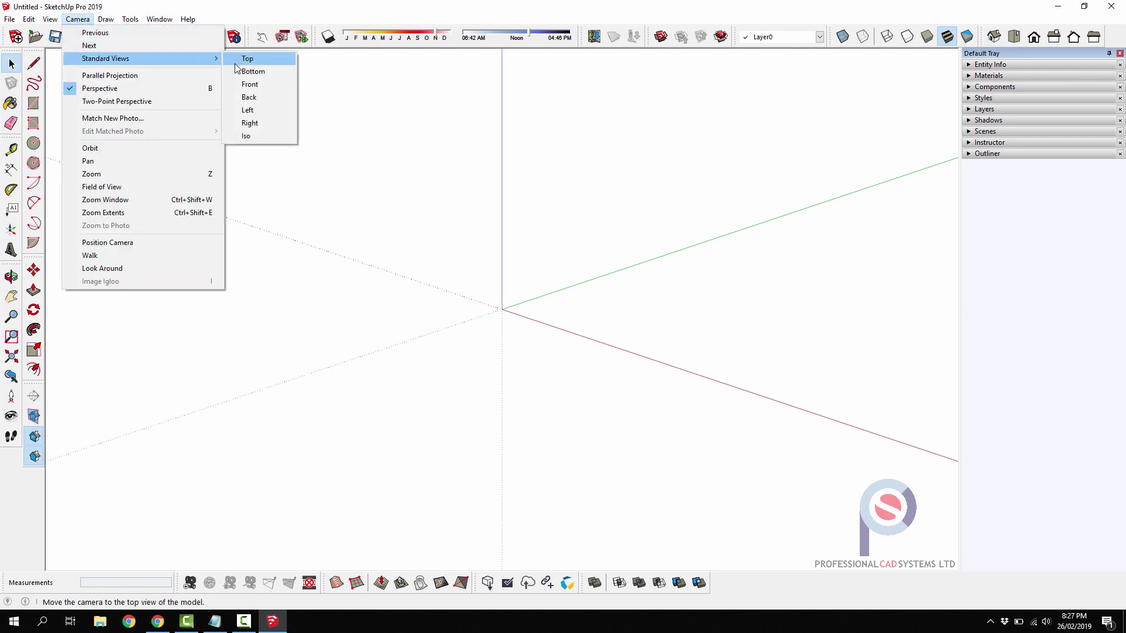
click(229, 136)
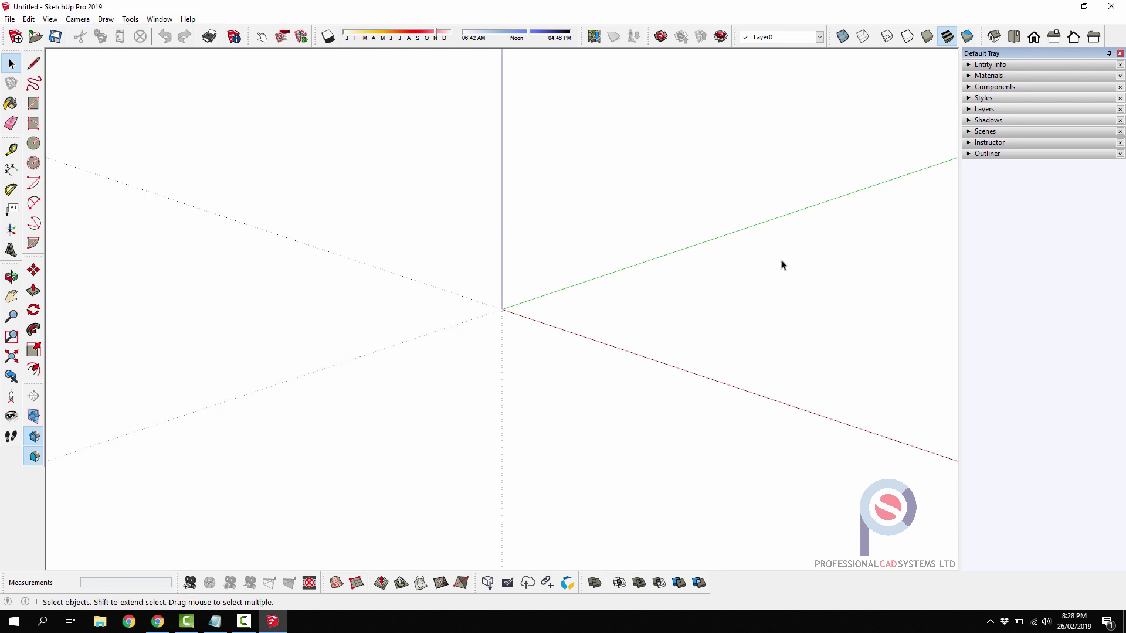
- Add a scene from the current view and name it '3D'
click(974, 133)
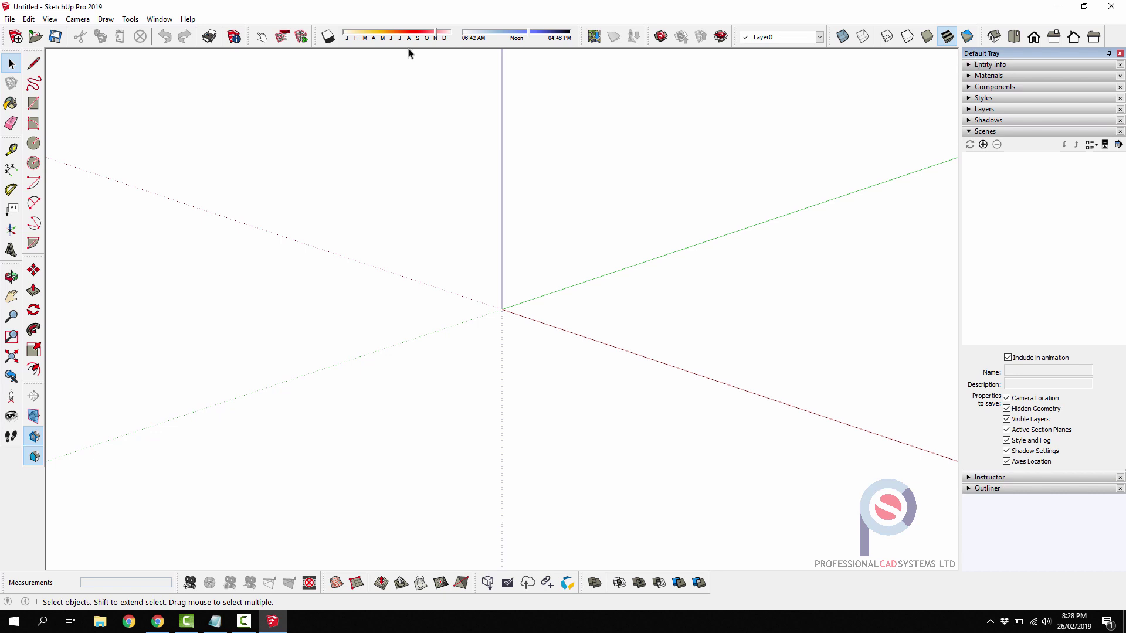
click(160, 22)
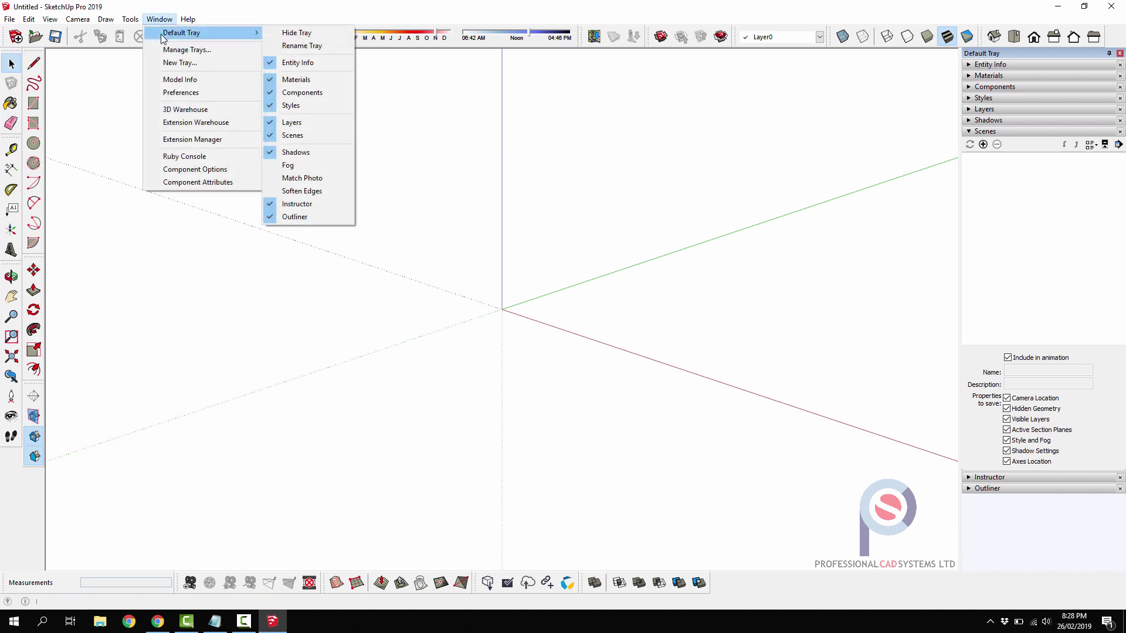
mouse_move(201, 33)
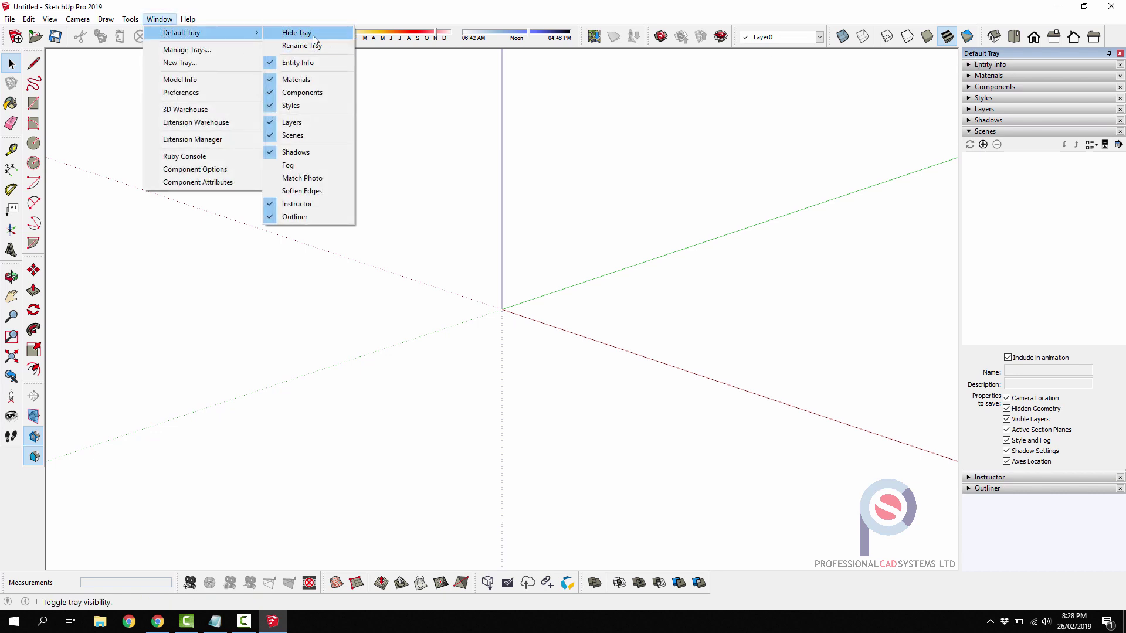
click(318, 19)
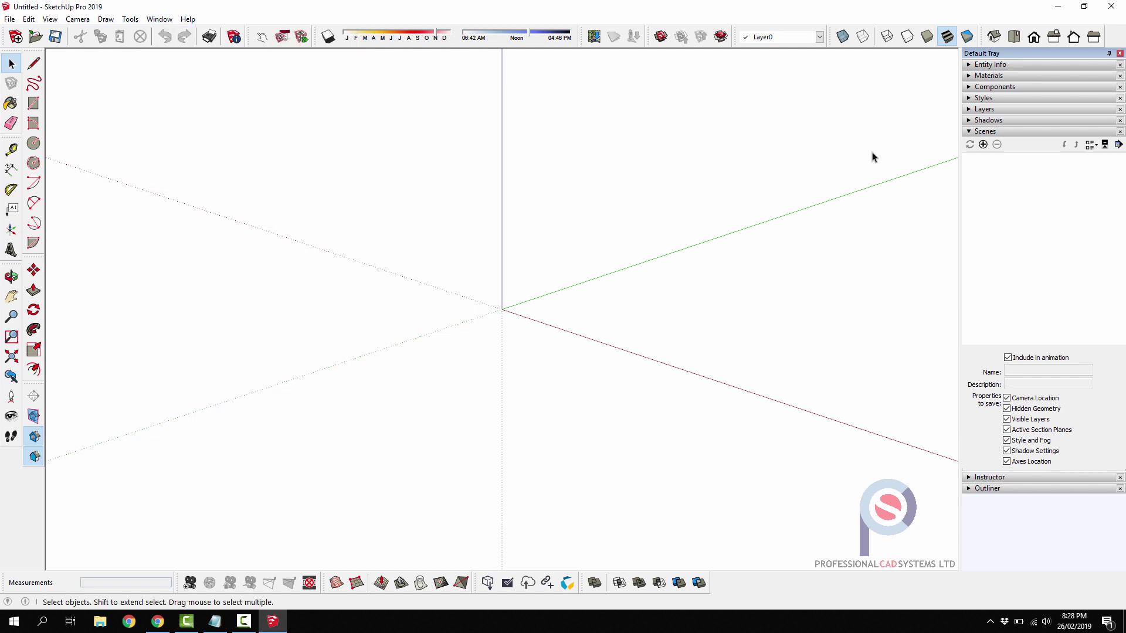
click(982, 145)
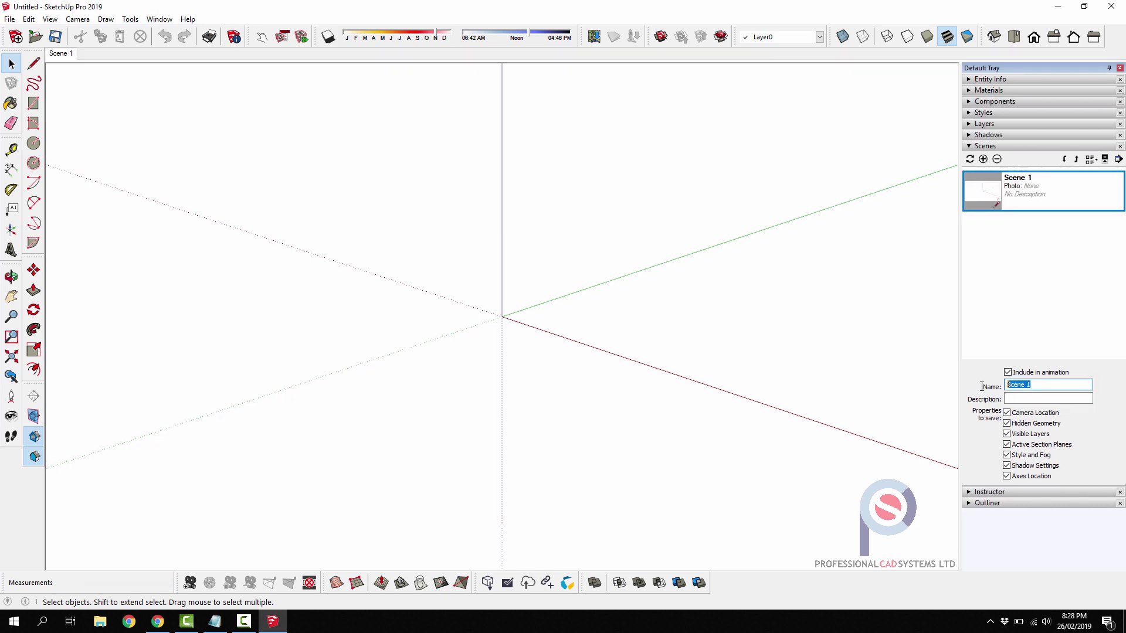
drag(1031, 383, 980, 387)
text(3D)
key(Return)
- Set the camera to the Top standard view and change the projection type
click(1014, 37)
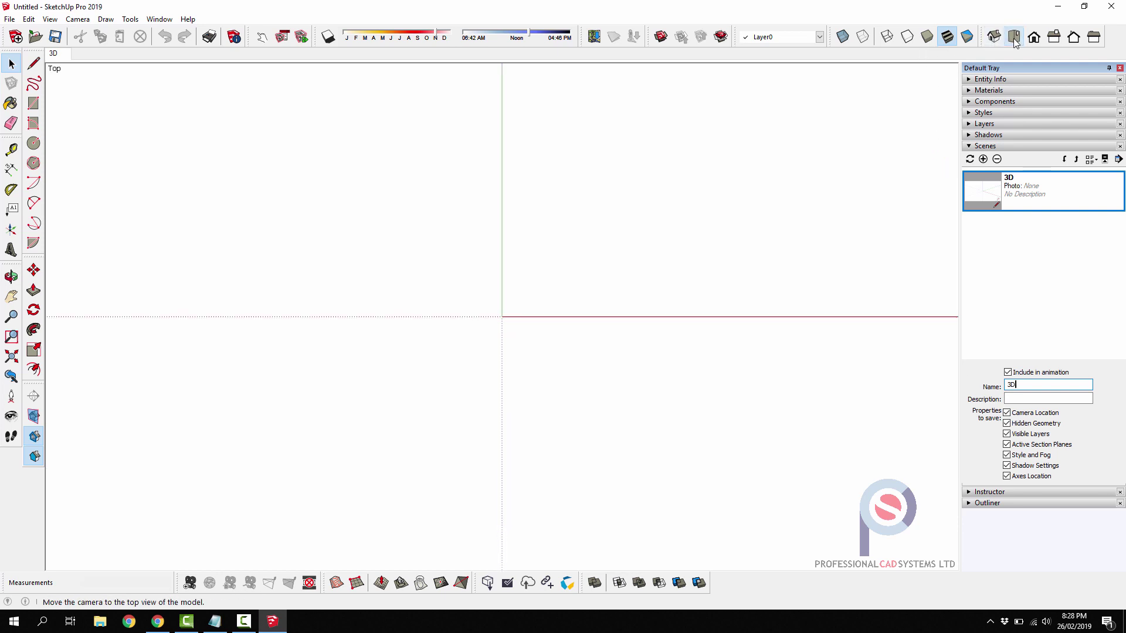
click(78, 19)
click(248, 61)
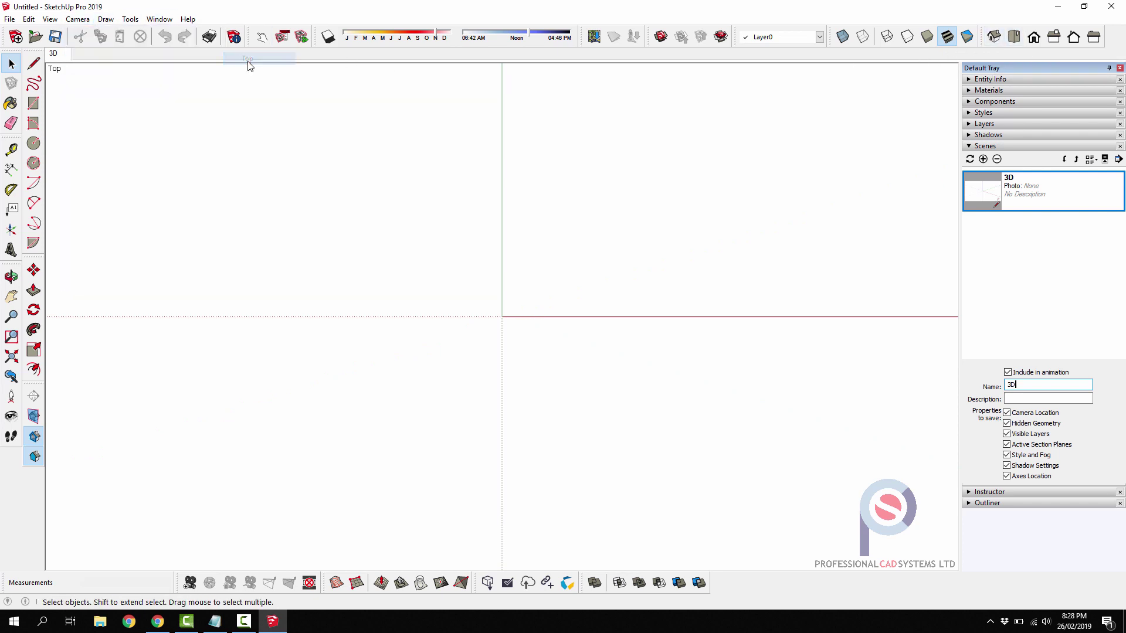
click(77, 19)
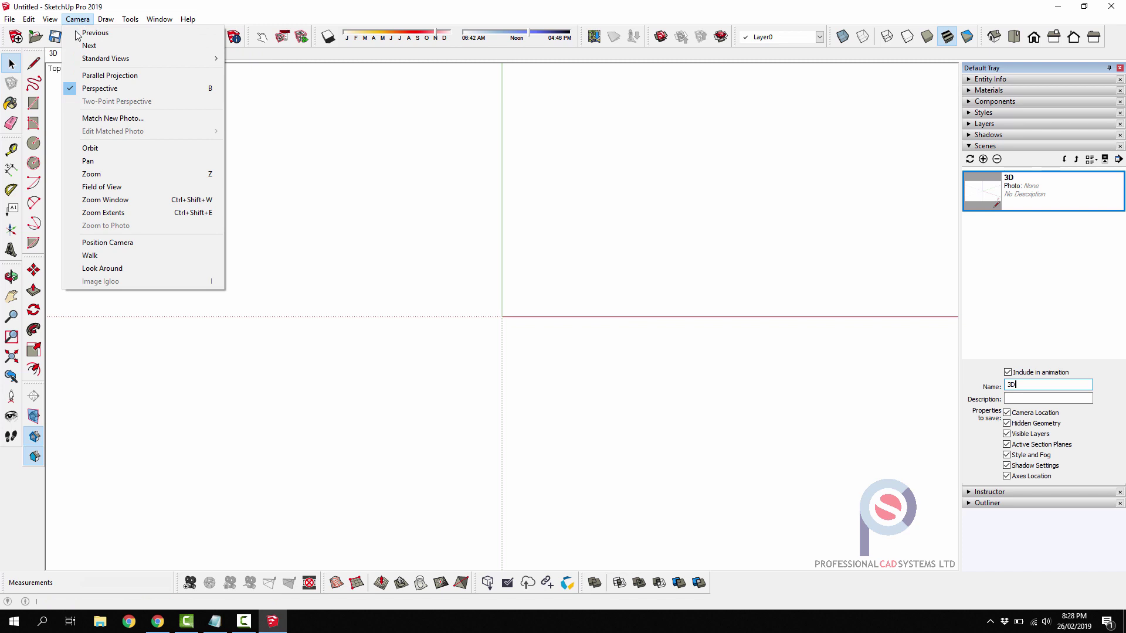
click(70, 89)
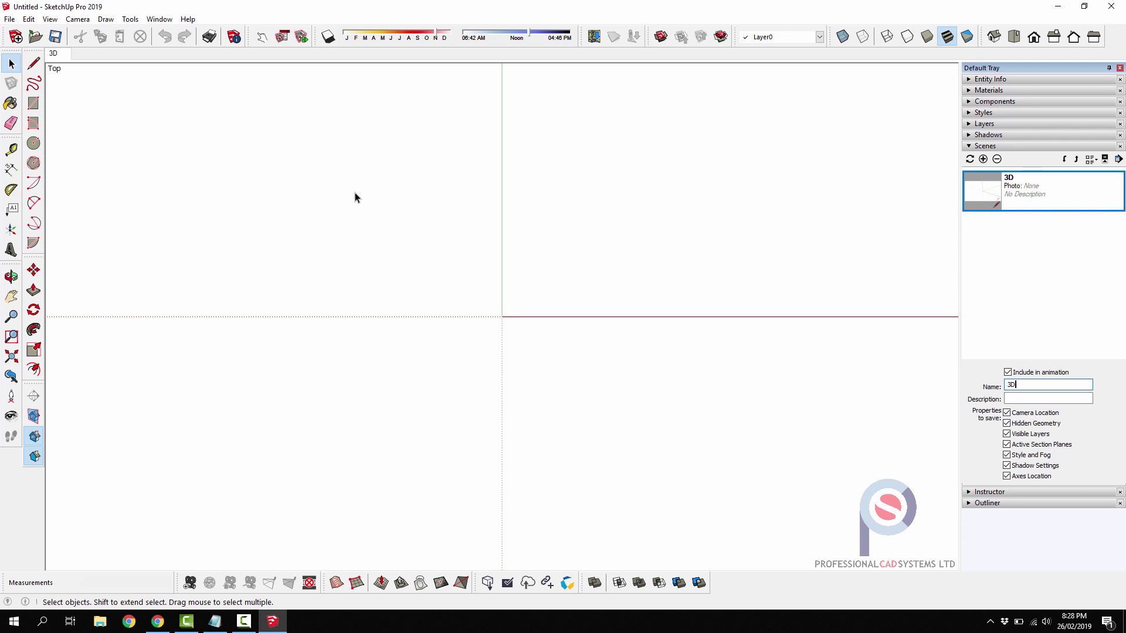
- Switch to Hidden Line display and add a second scene, triggering the unsaved-style warning
click(906, 36)
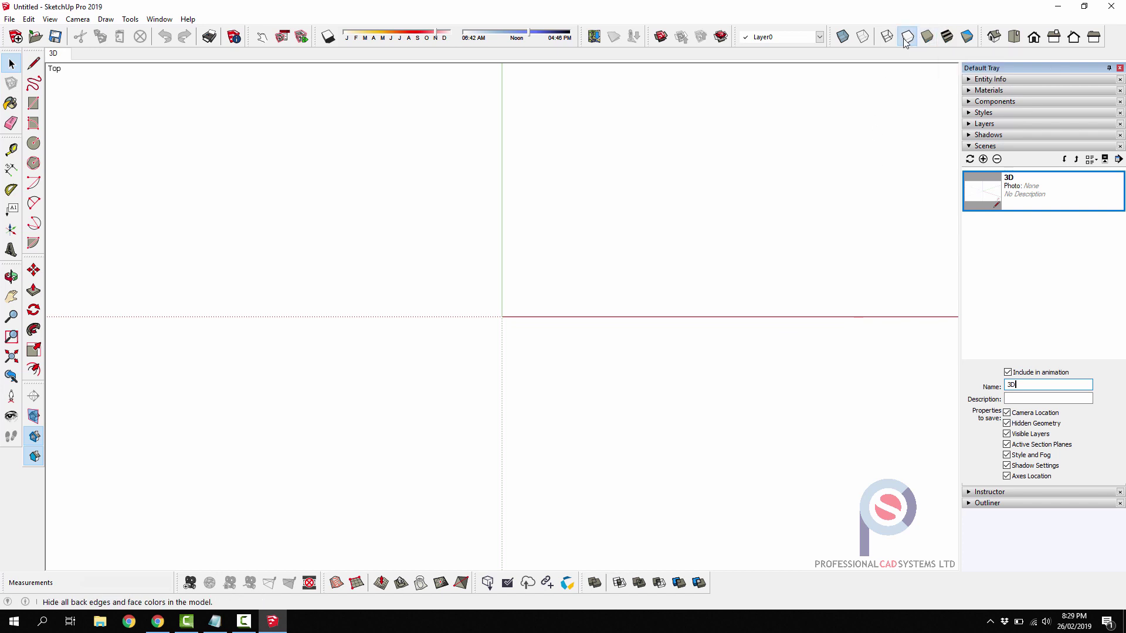
click(978, 114)
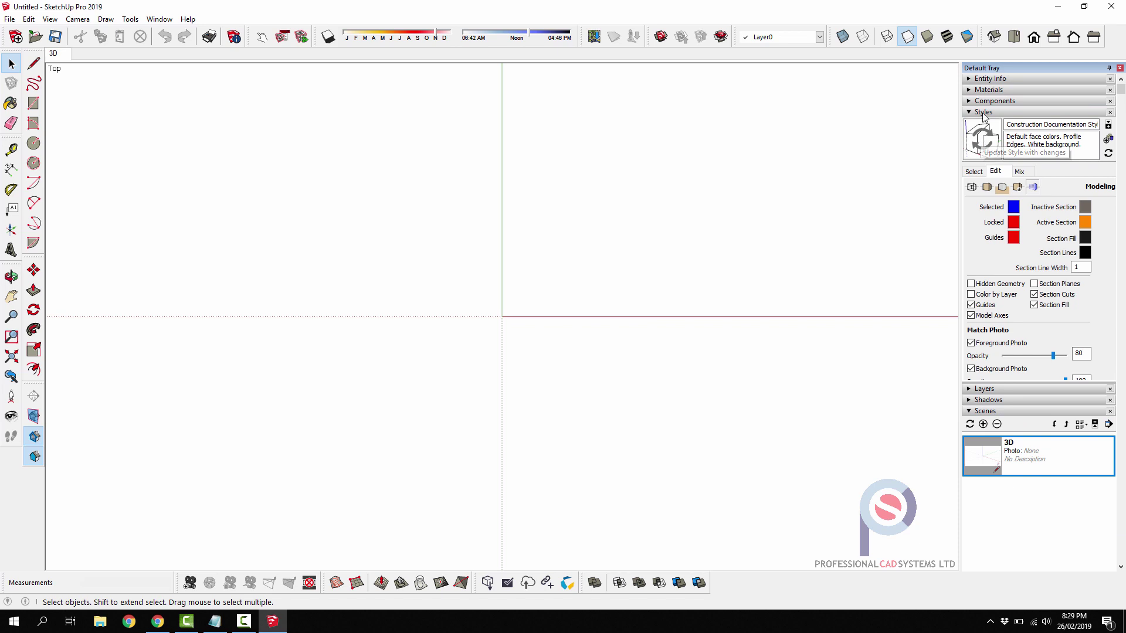
click(982, 112)
click(982, 158)
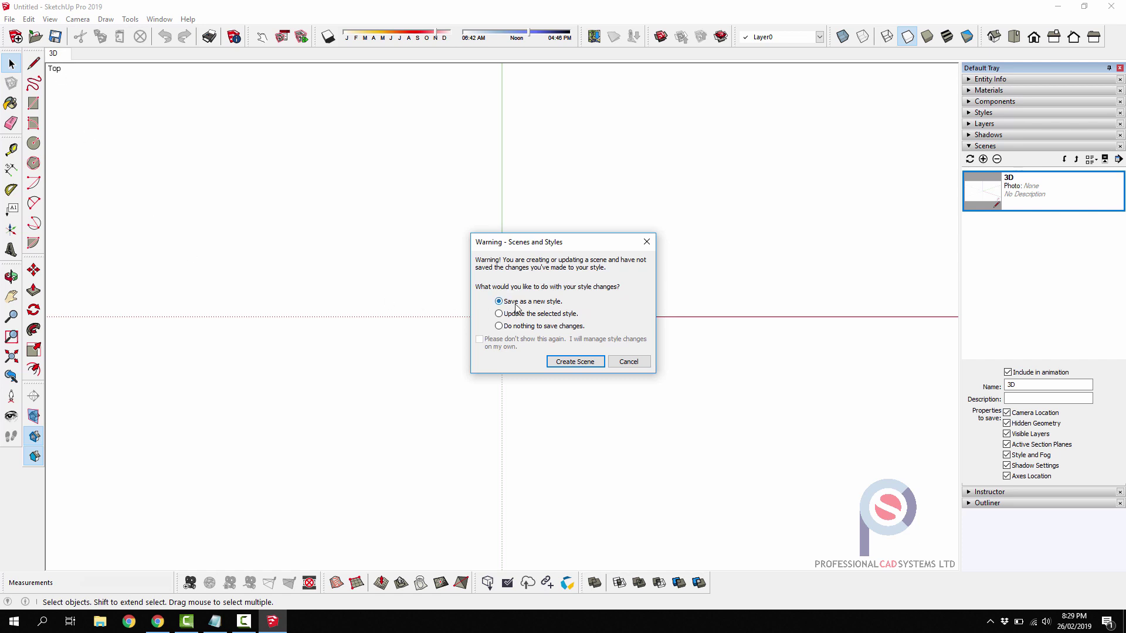
- Create the scene, saving style changes as new, and name it '2D'
click(575, 361)
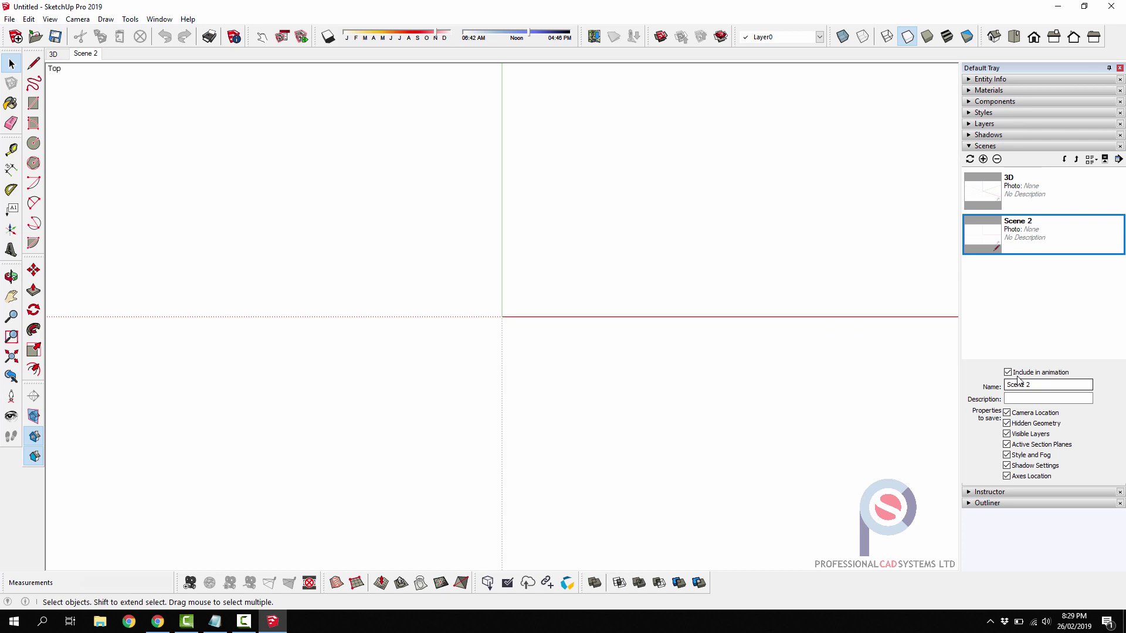
drag(1046, 385, 981, 386)
text(2D)
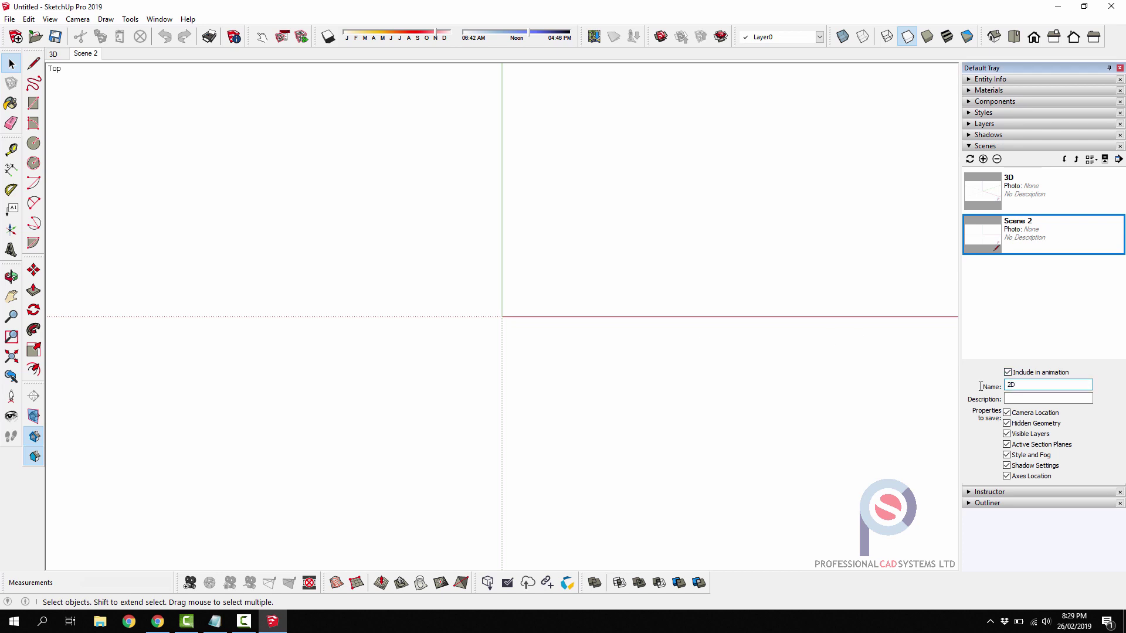
key(Return)
- Switch between the 3D and 2D scenes to check each view, ending on 3D
click(56, 54)
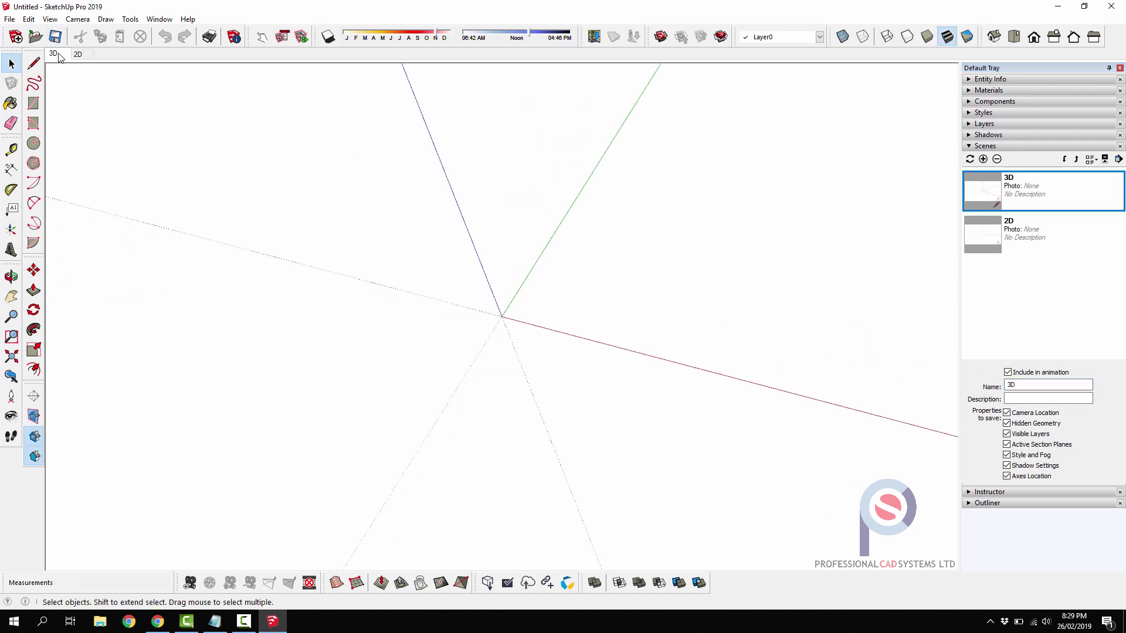
click(80, 55)
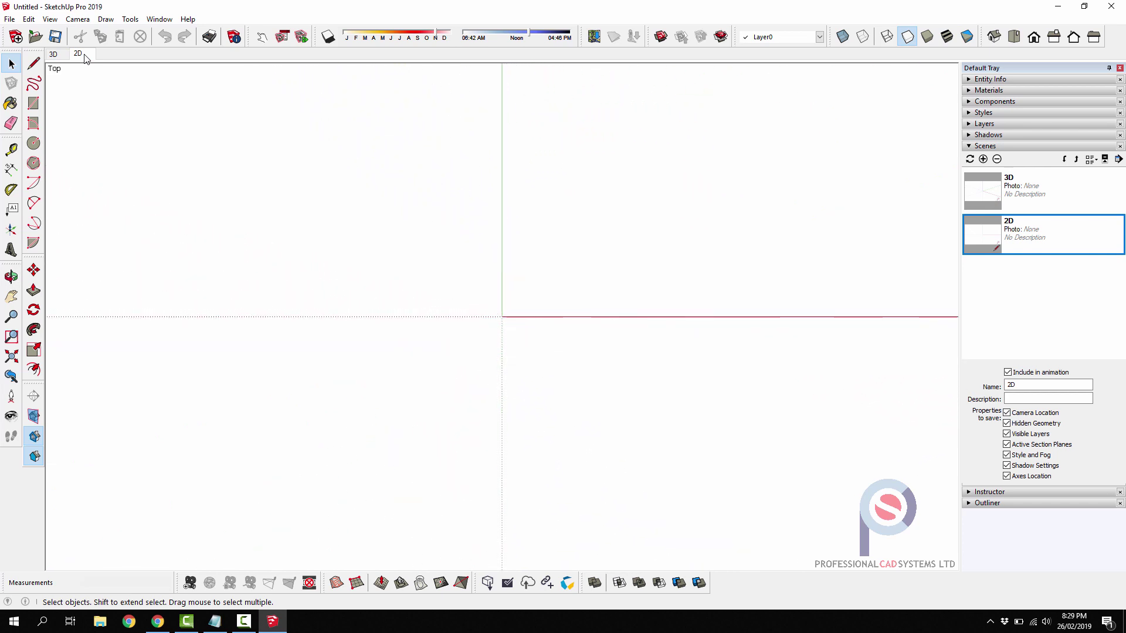
click(54, 55)
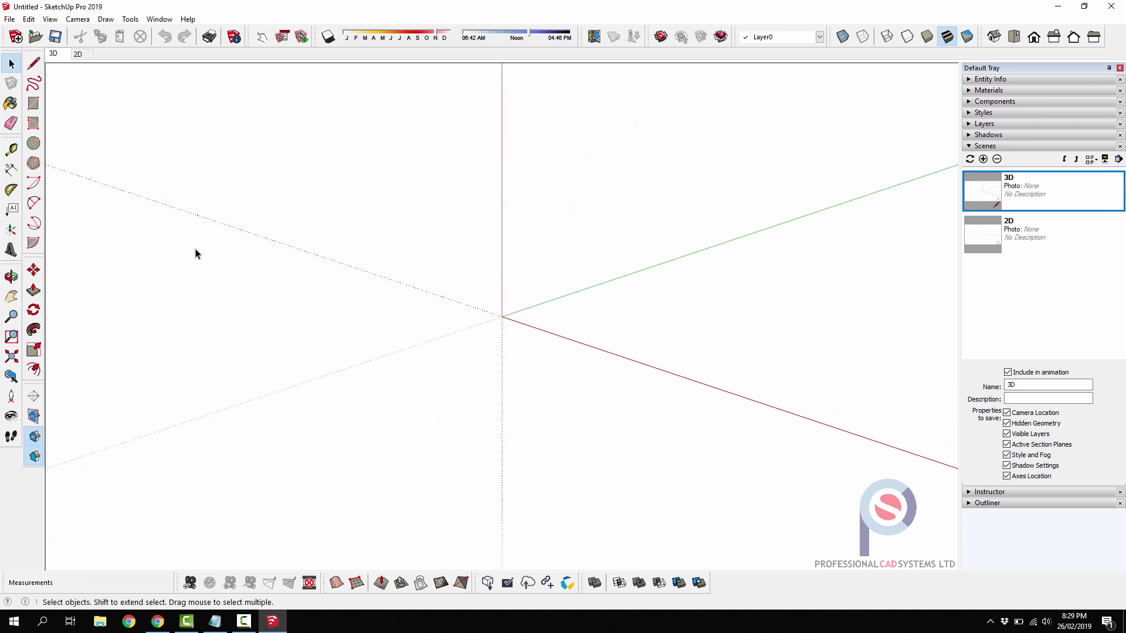
- Disable scene transitions and set a 0-second scene delay in Model Info Animation, then revisit the 2D and 3D scenes
click(234, 38)
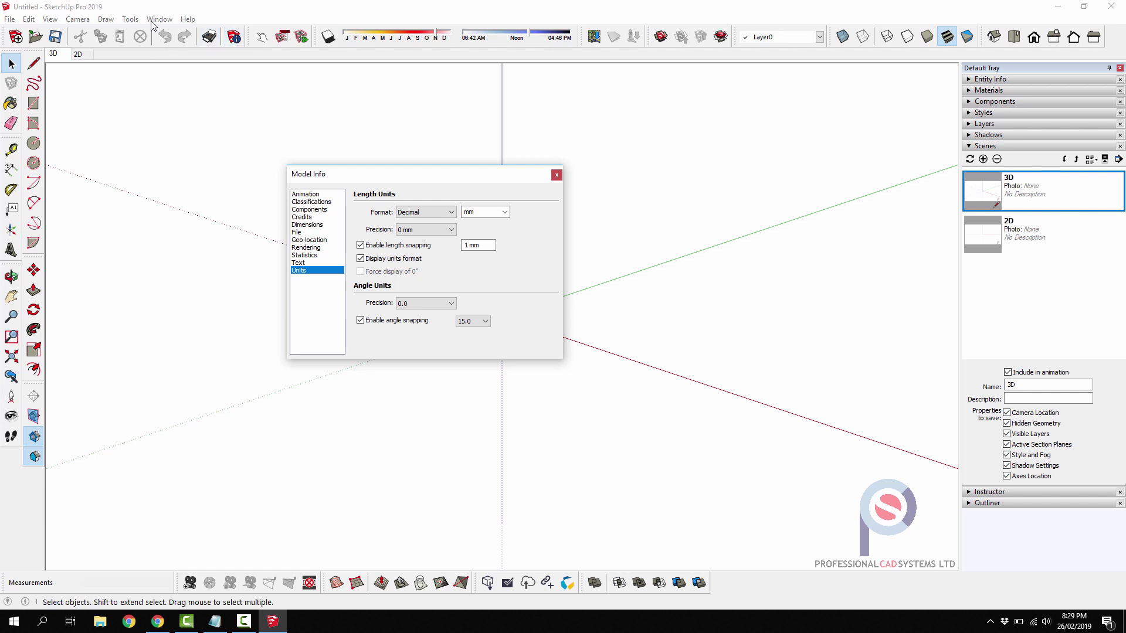
click(300, 197)
click(367, 212)
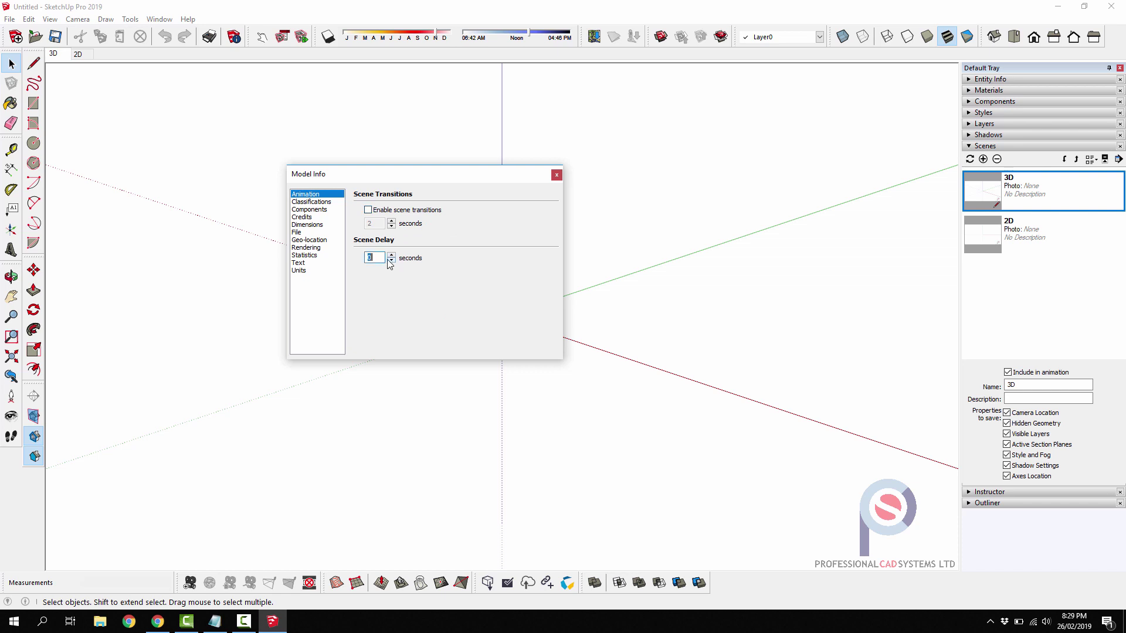
click(391, 261)
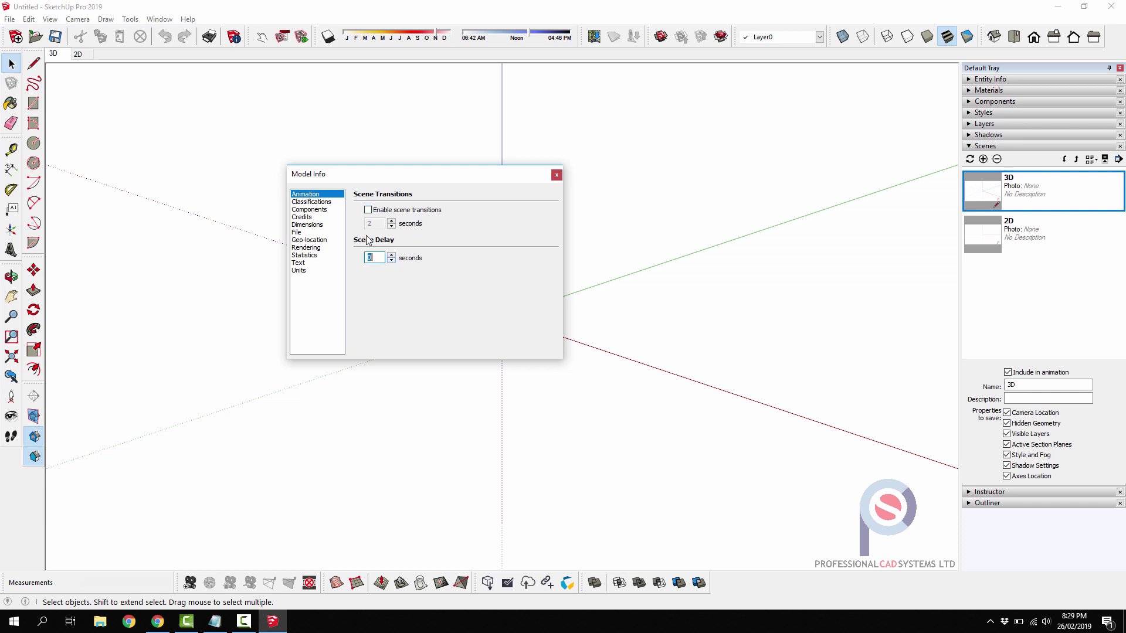
click(556, 176)
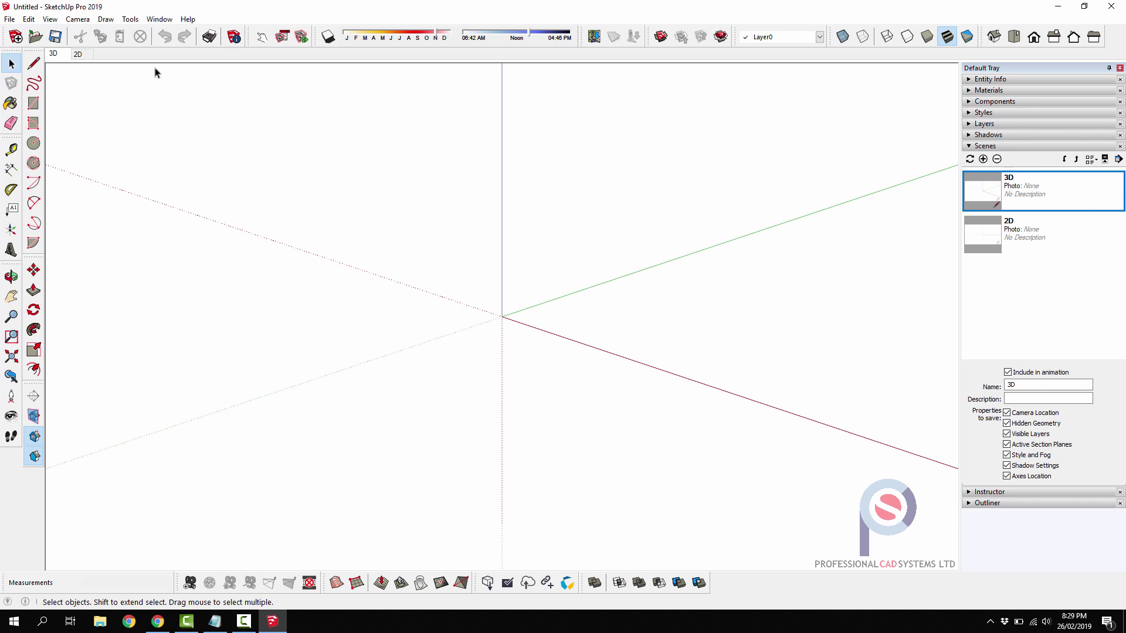
click(78, 54)
click(58, 58)
- Save the model as default template 'PCS', overwrite the existing file, and start a new model
click(9, 19)
click(26, 115)
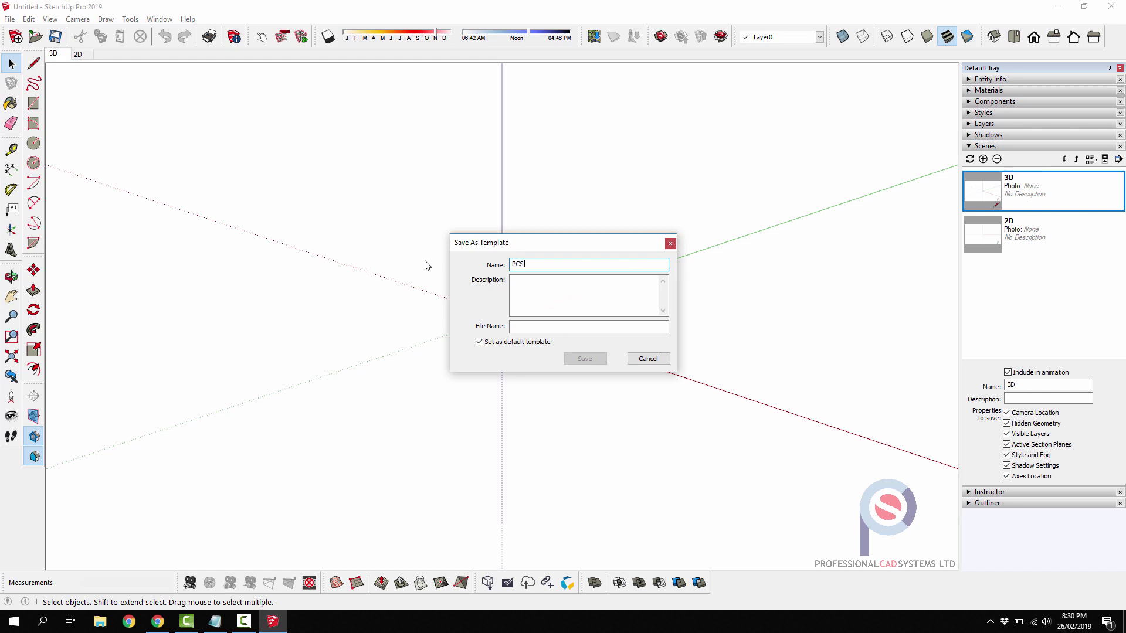
click(596, 303)
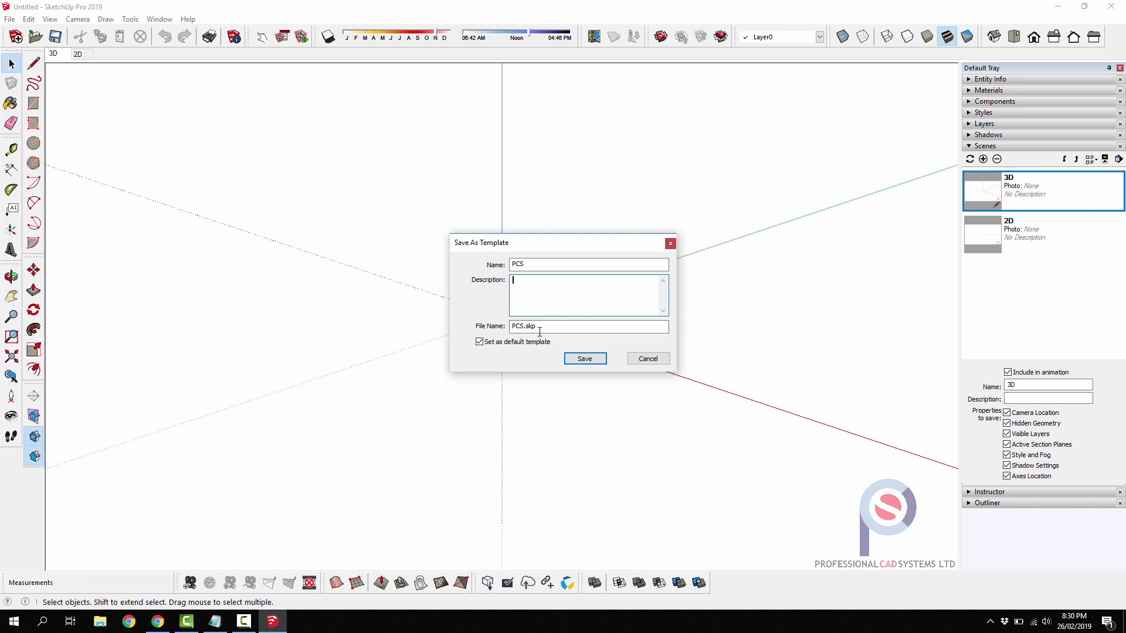
click(586, 360)
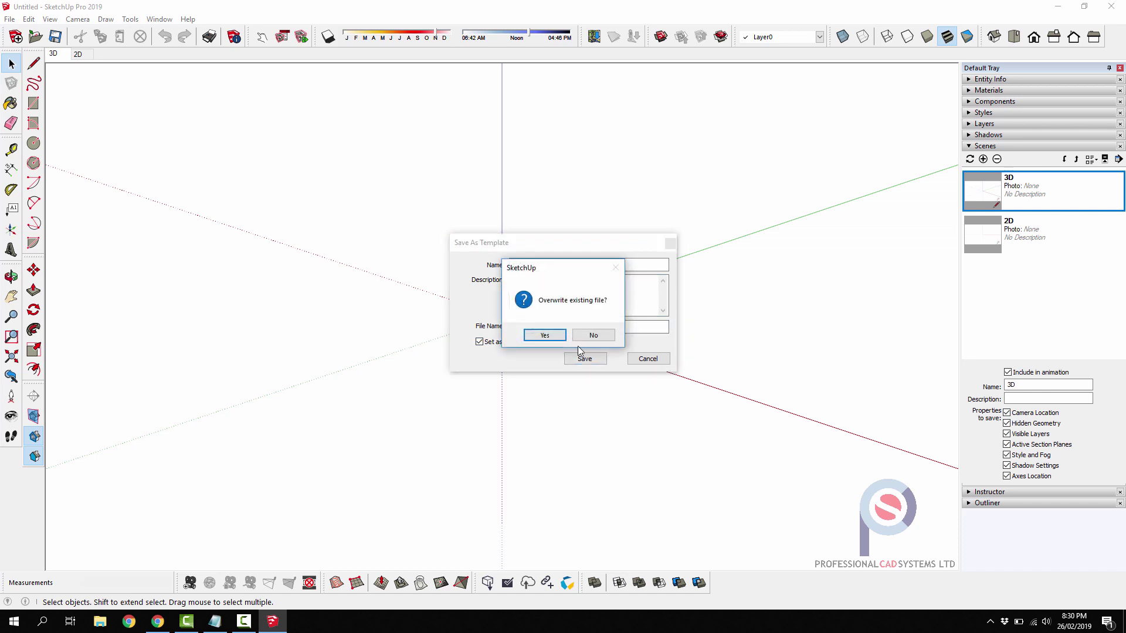
click(546, 336)
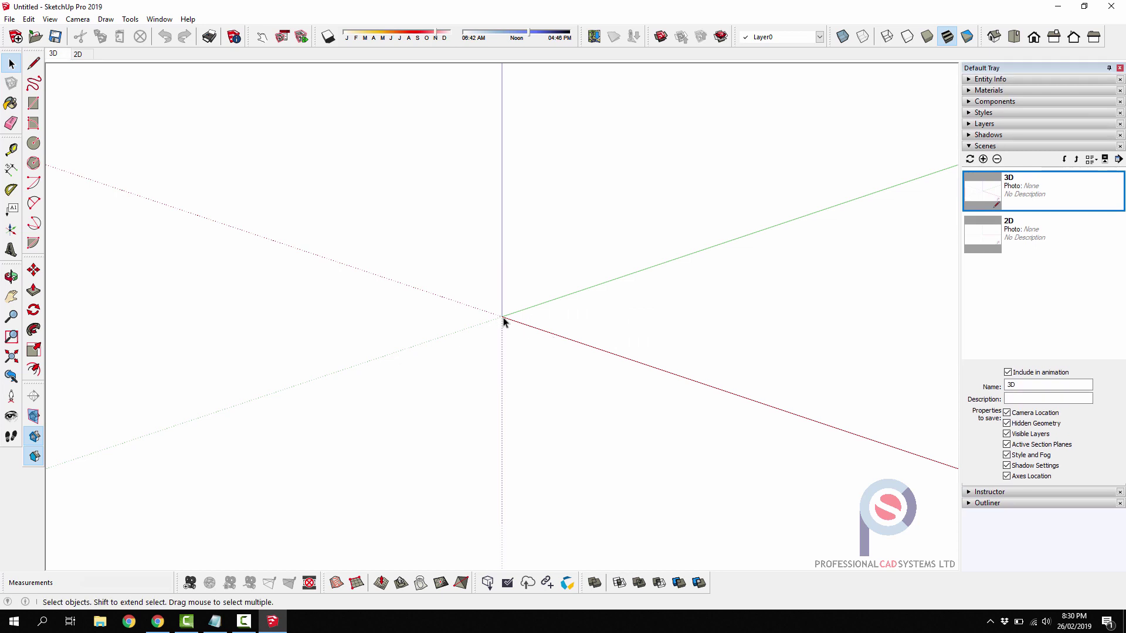
click(16, 37)
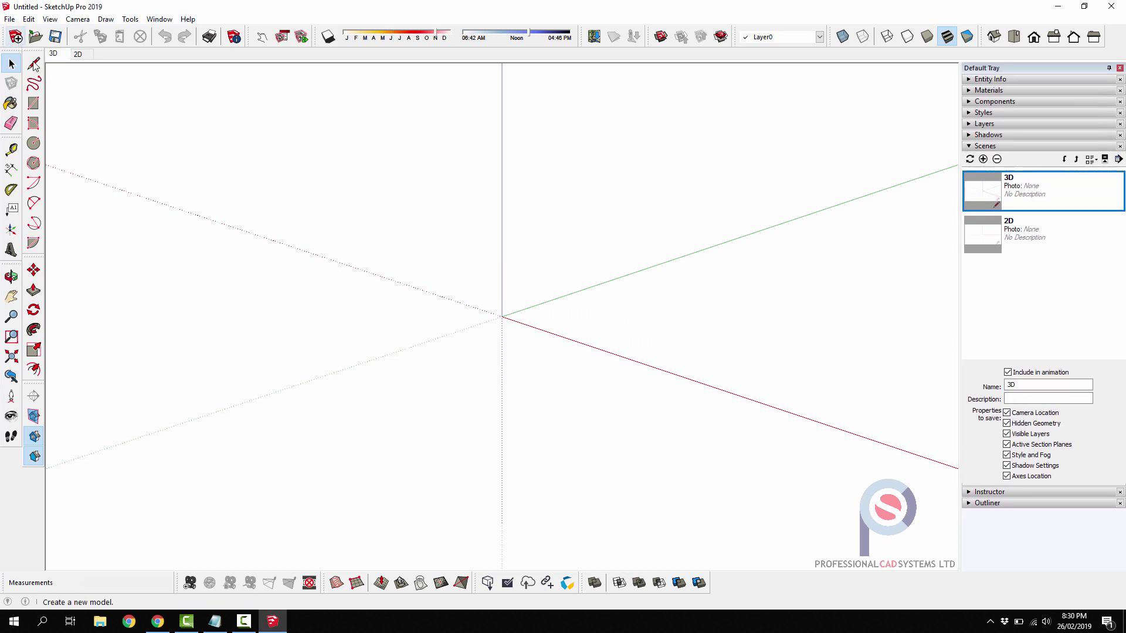